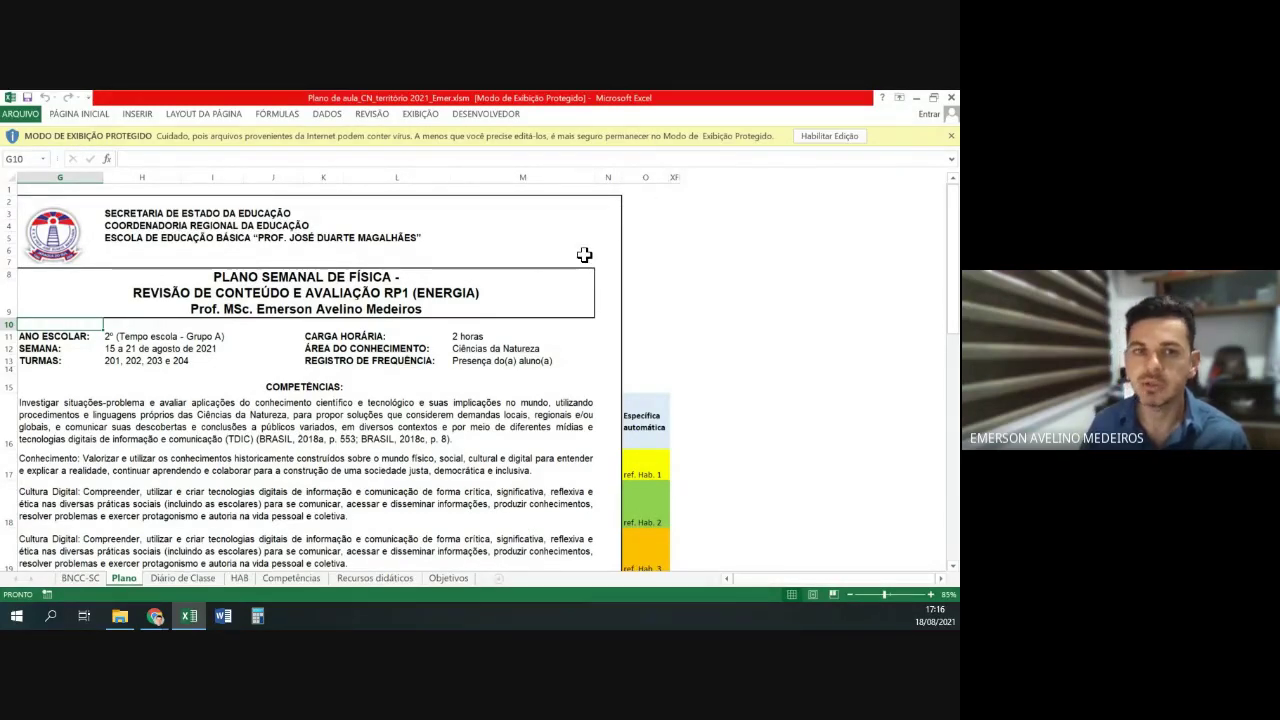
# - Enable editing and macro content for the lesson plan workbook
pyautogui.click(843, 138)
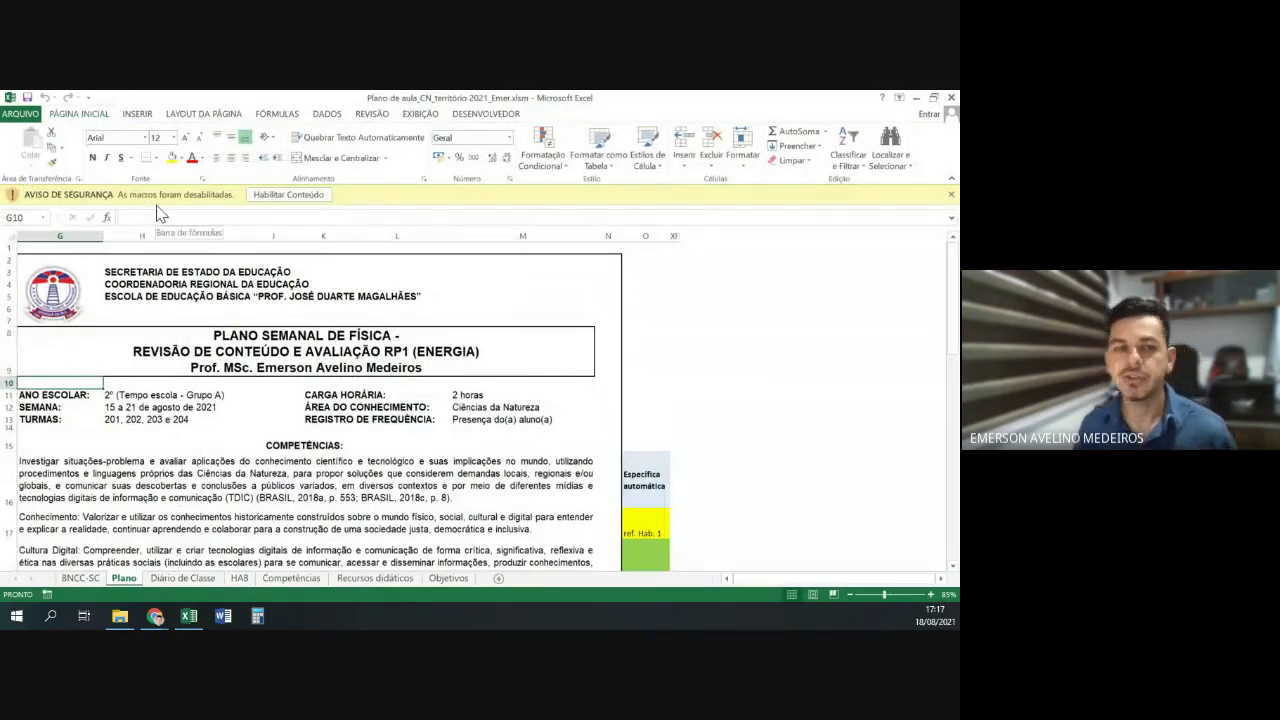
pyautogui.click(318, 195)
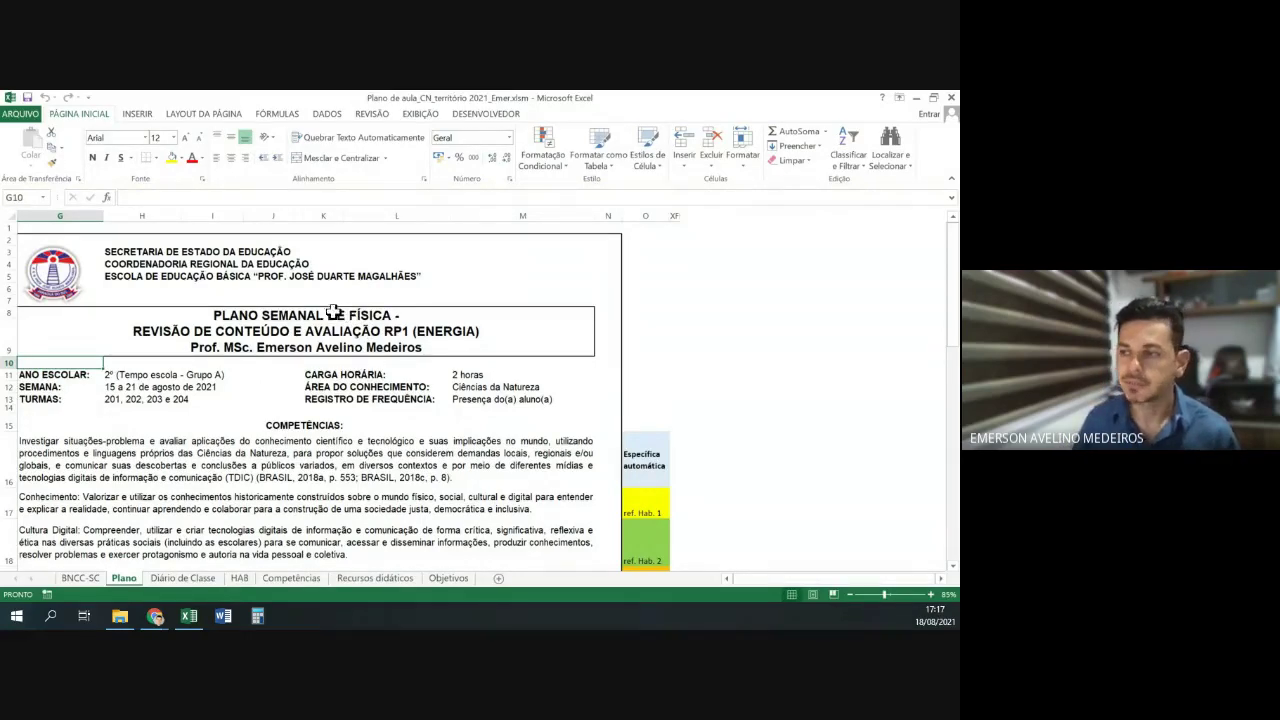
# - Review the weekly physics plan on the Plano sheet, from its title through competências, habilidades and objetivos to the activity description
pyautogui.click(233, 331)
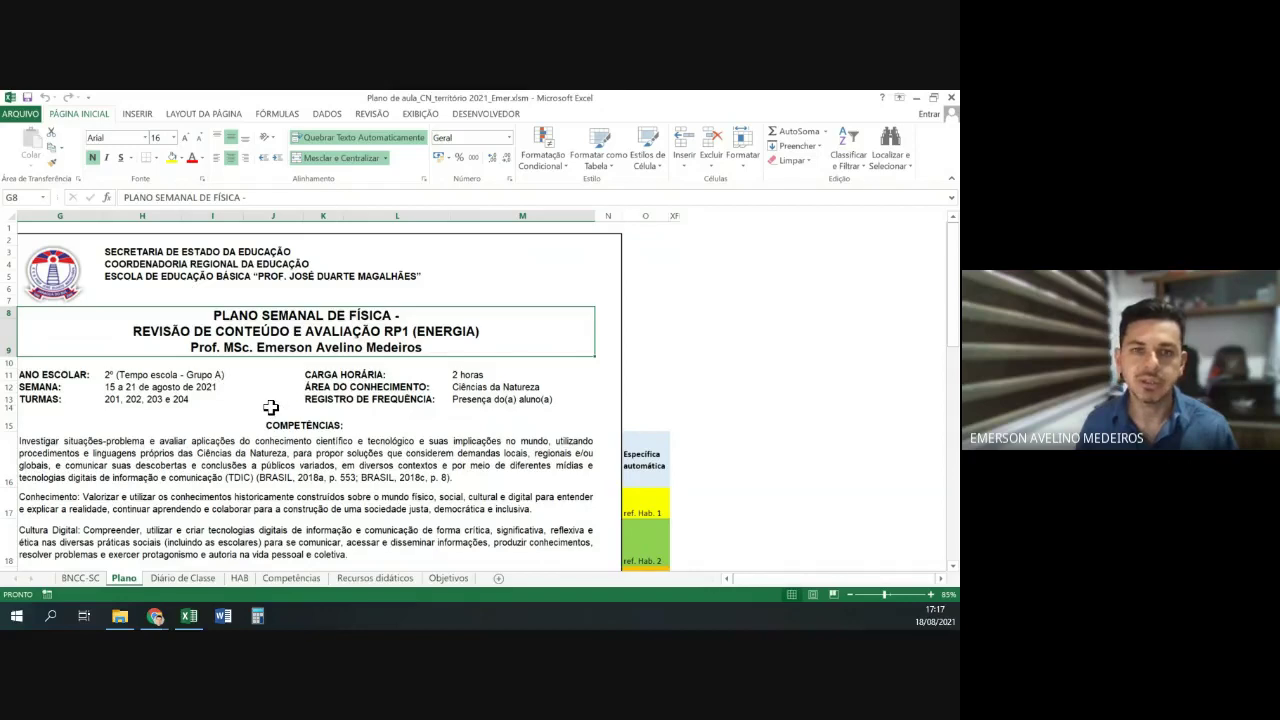
pyautogui.scroll(-1, 280, 400)
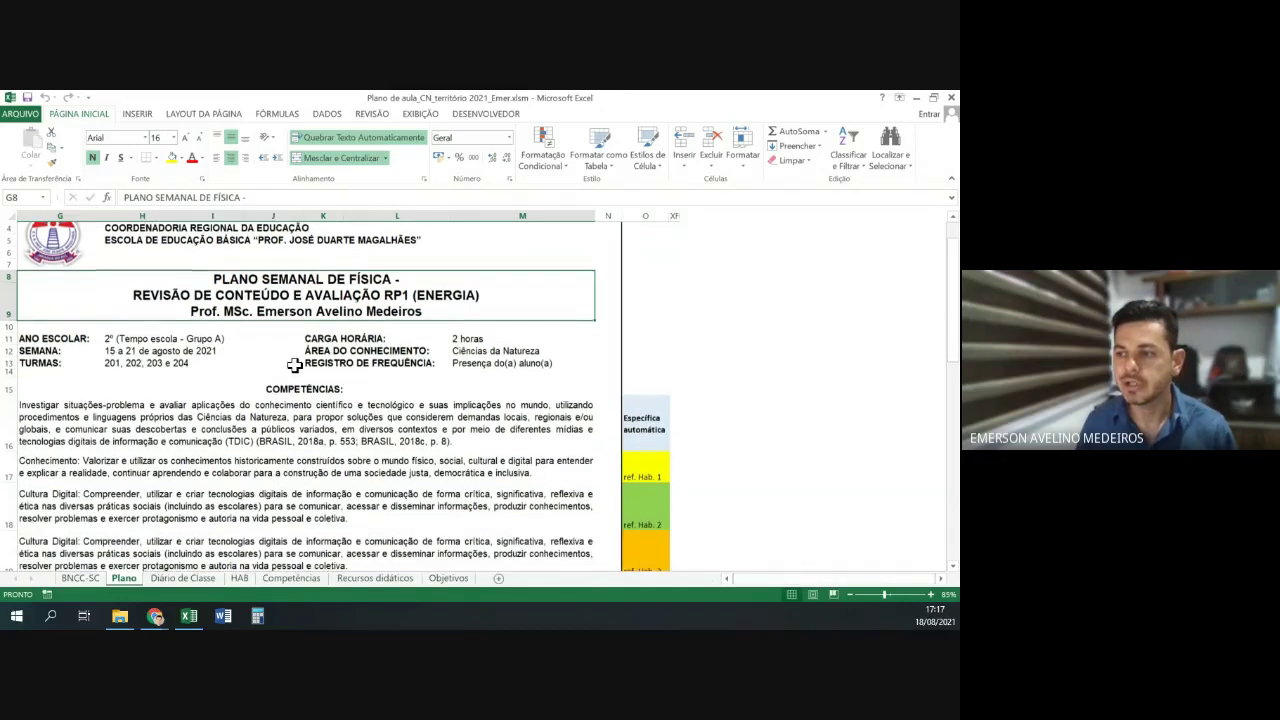
pyautogui.scroll(-1, 290, 366)
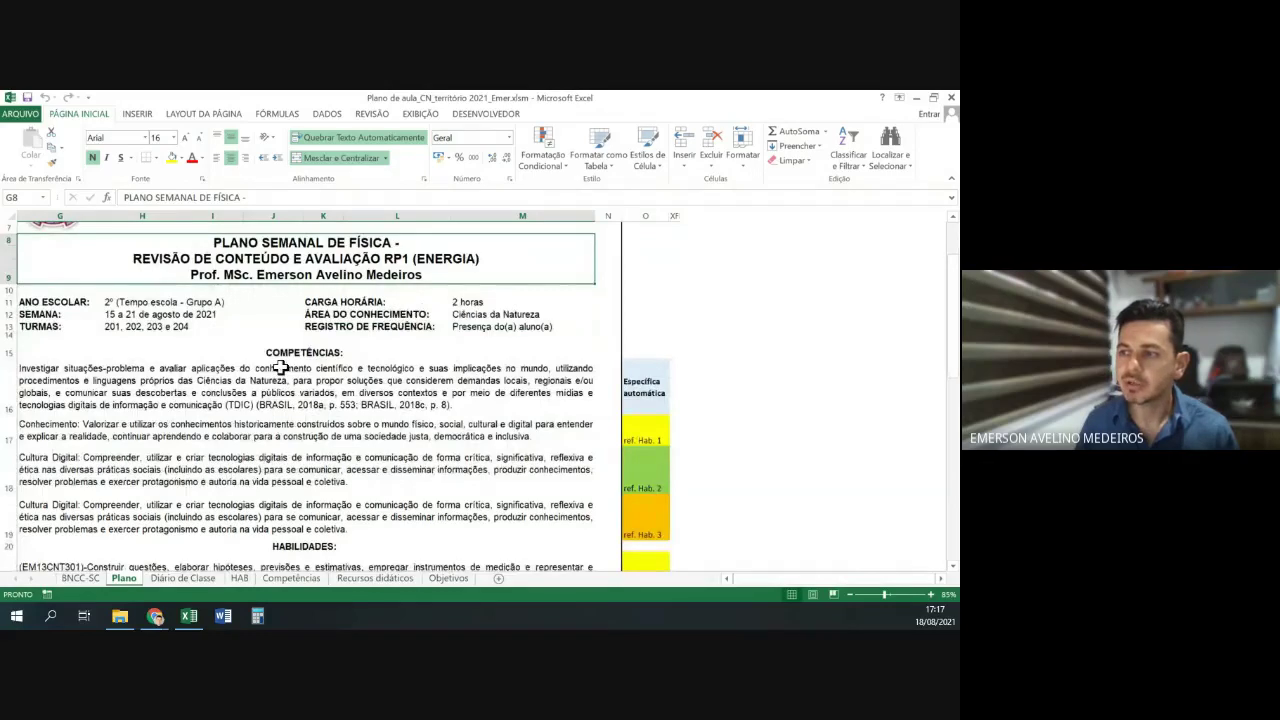
pyautogui.scroll(-1, 280, 368)
pyautogui.scroll(-1, 300, 320)
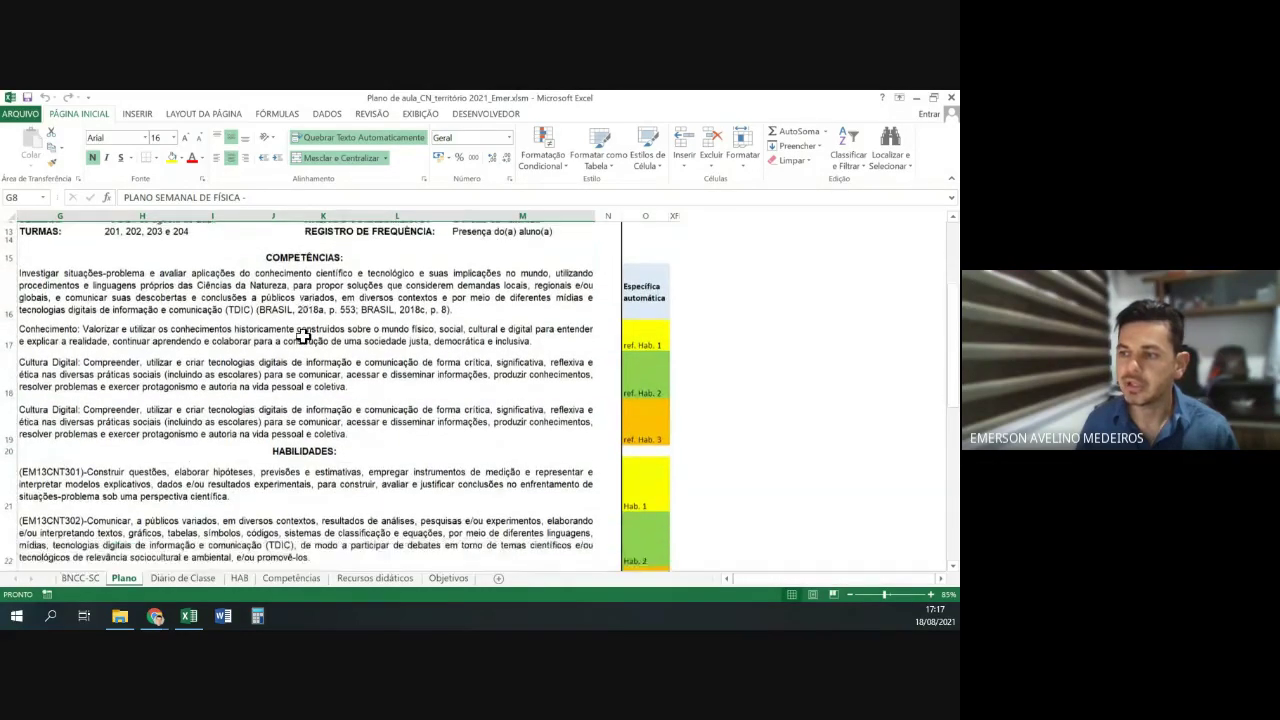
pyautogui.scroll(-1, 314, 371)
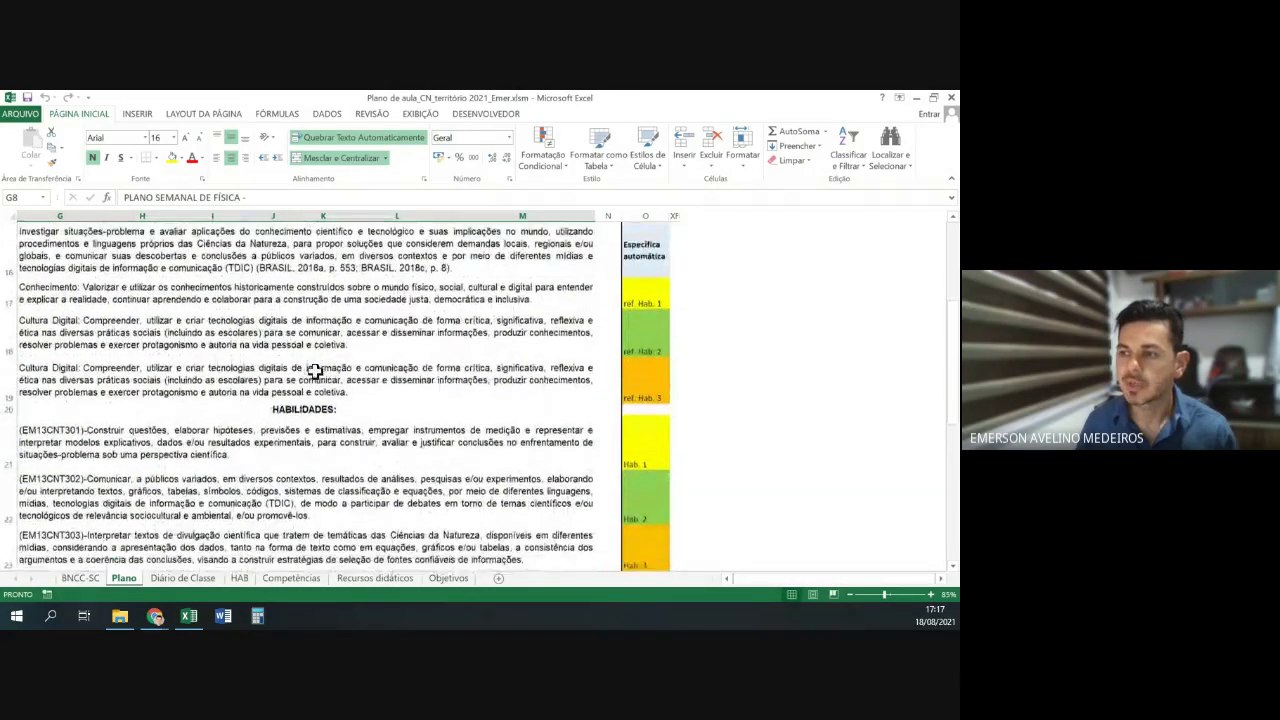
pyautogui.scroll(-1, 314, 368)
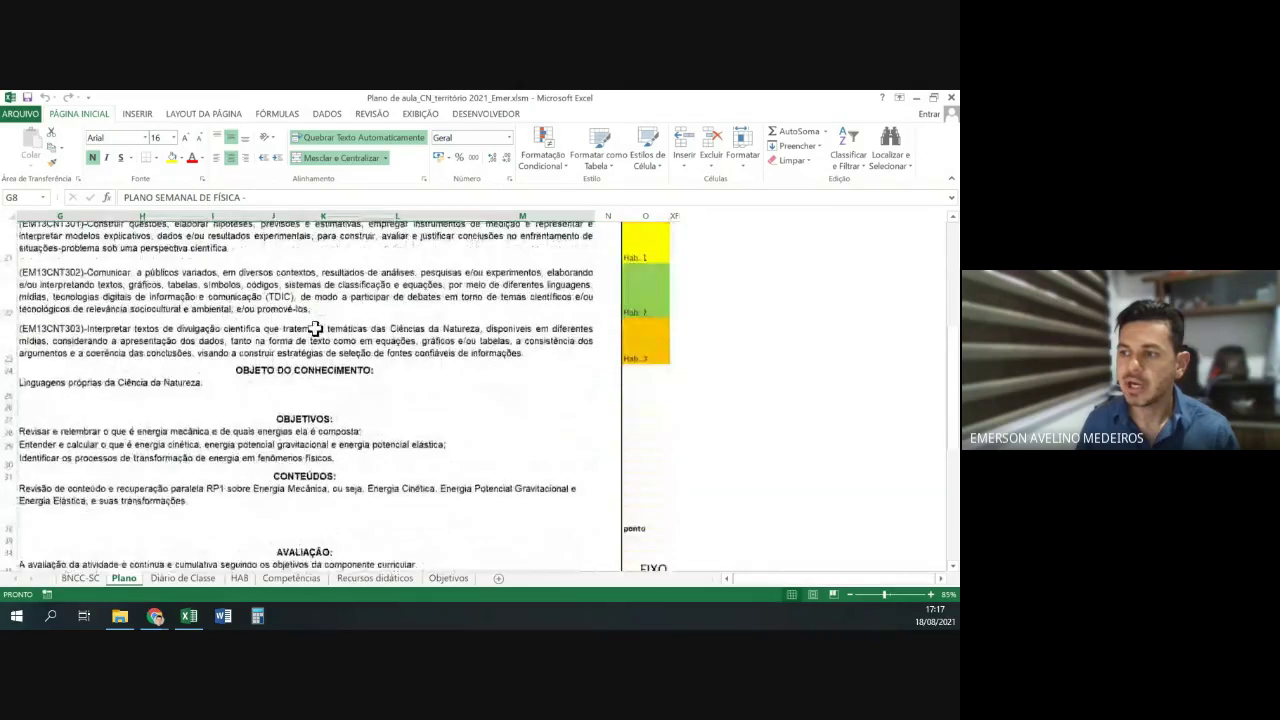
pyautogui.scroll(-2, 318, 336)
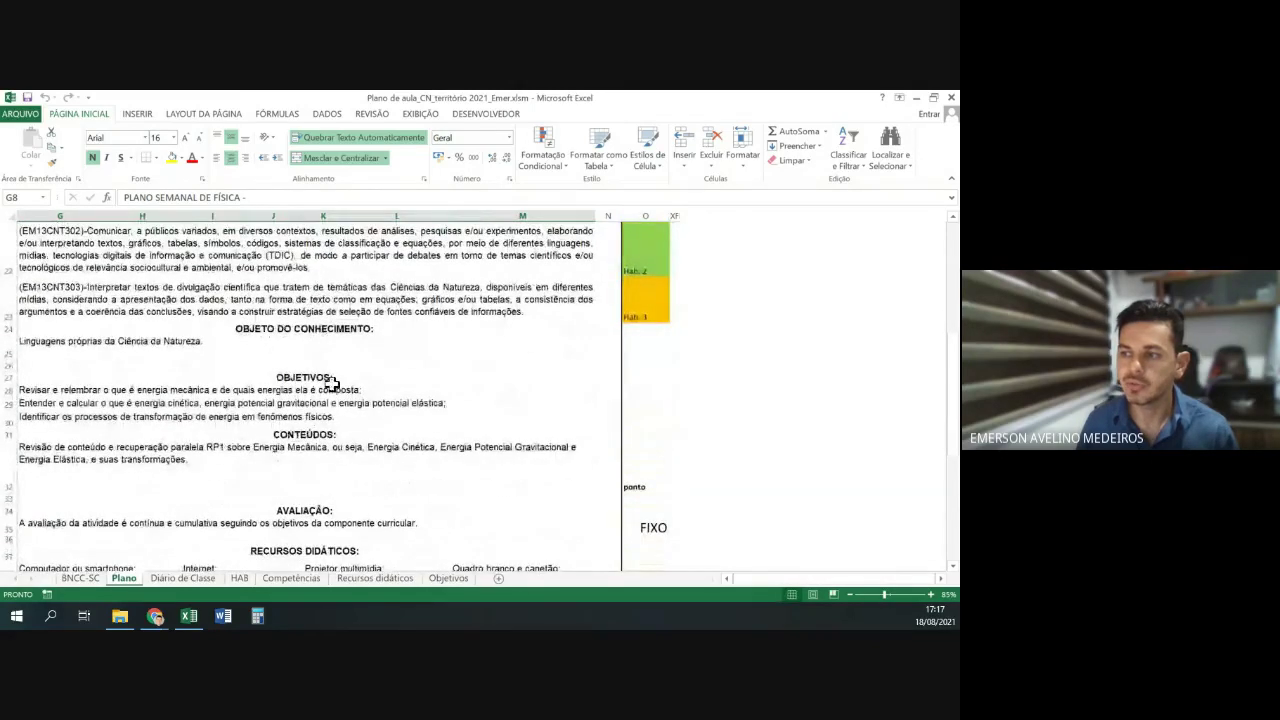
pyautogui.scroll(-1, 332, 385)
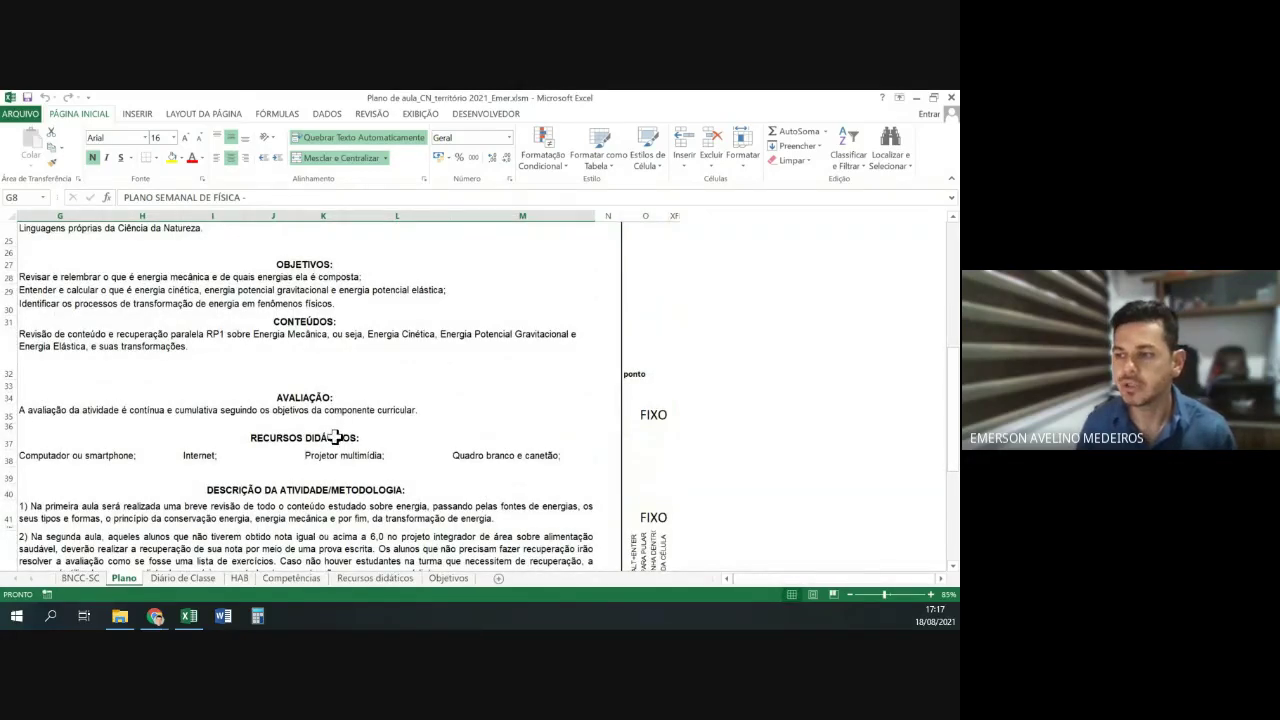
pyautogui.scroll(-2, 335, 437)
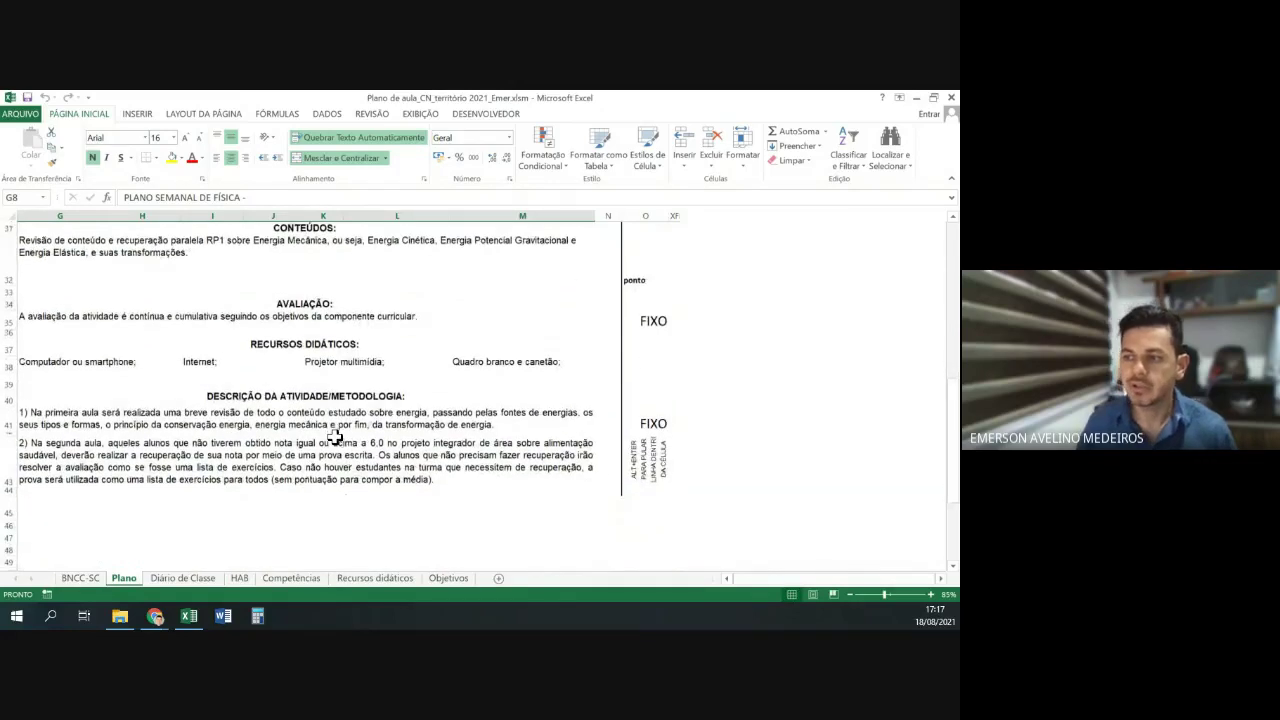
pyautogui.scroll(5, 335, 437)
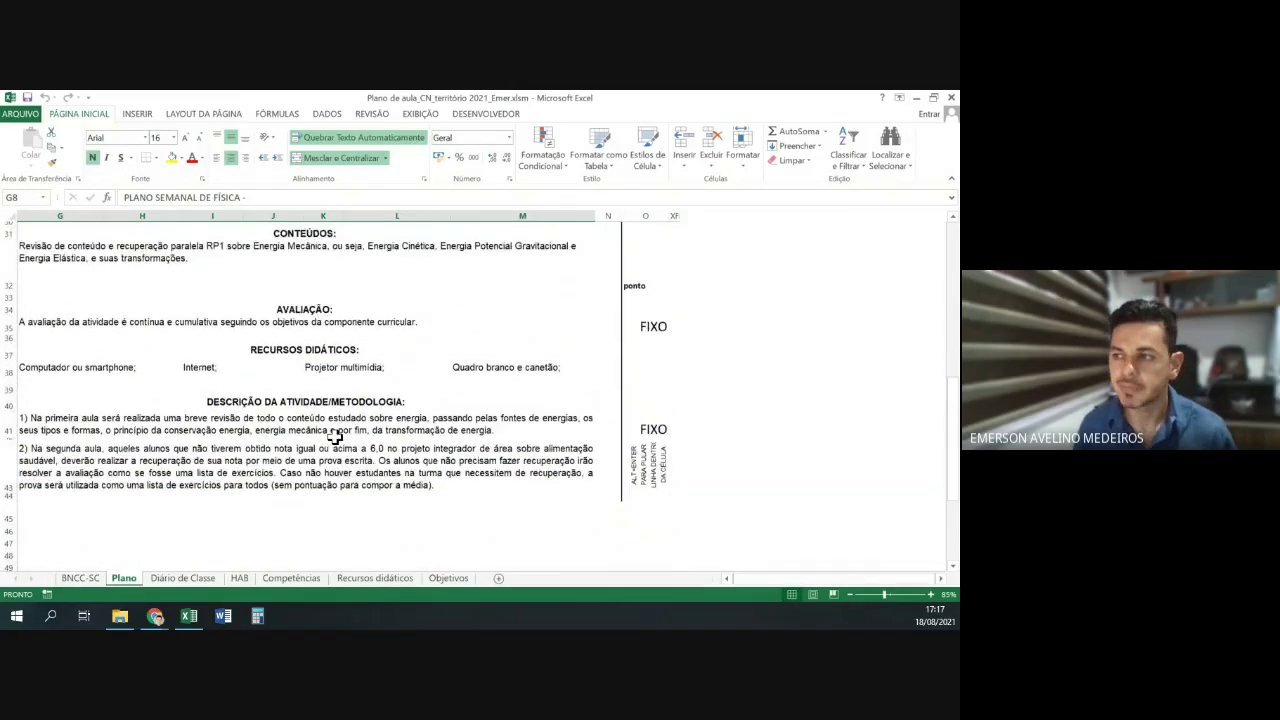
pyautogui.scroll(3, 335, 437)
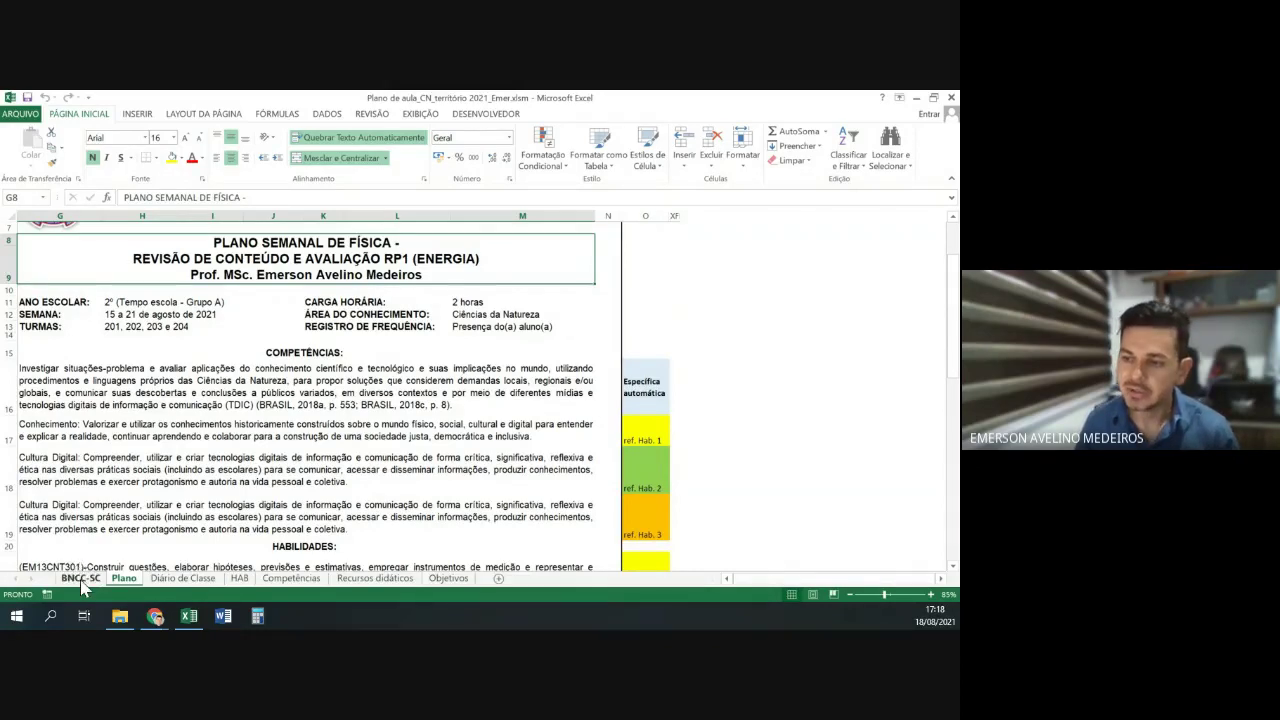
# - Open the BNCC-SC sheet and look through its list of objetos do conhecimento with their habilidades and competências gerais
pyautogui.click(82, 585)
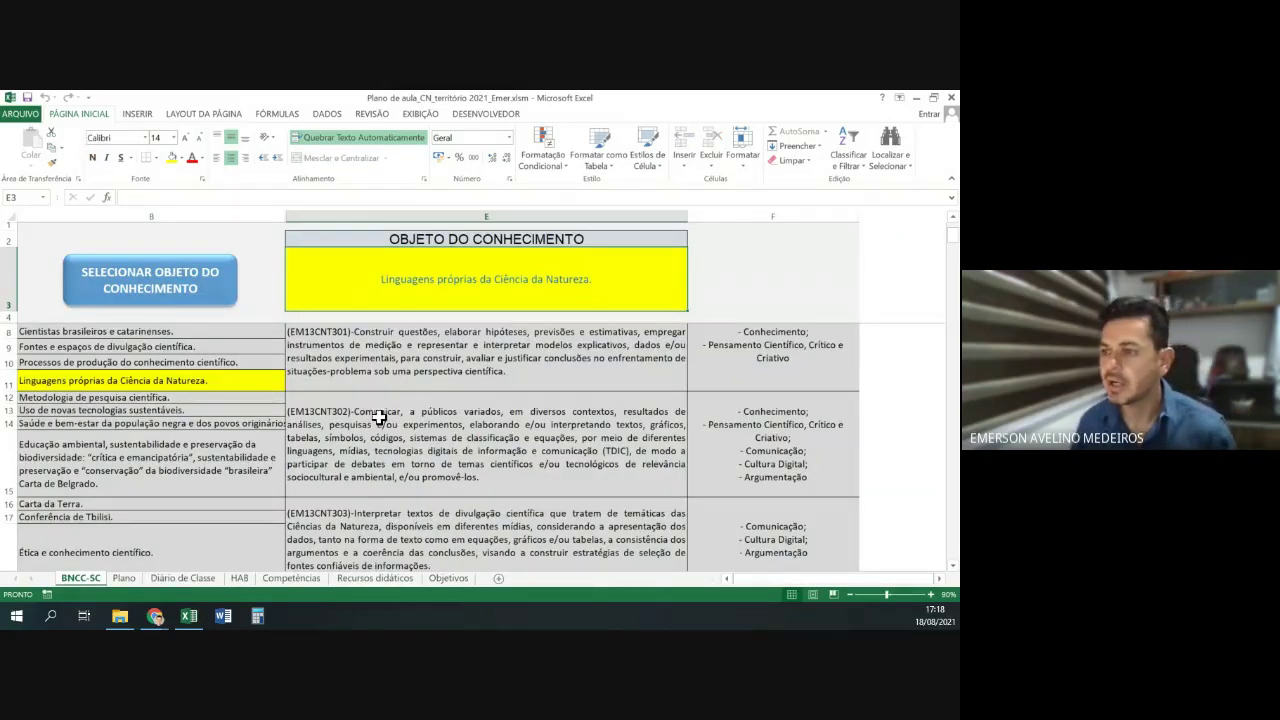
pyautogui.scroll(1, 379, 418)
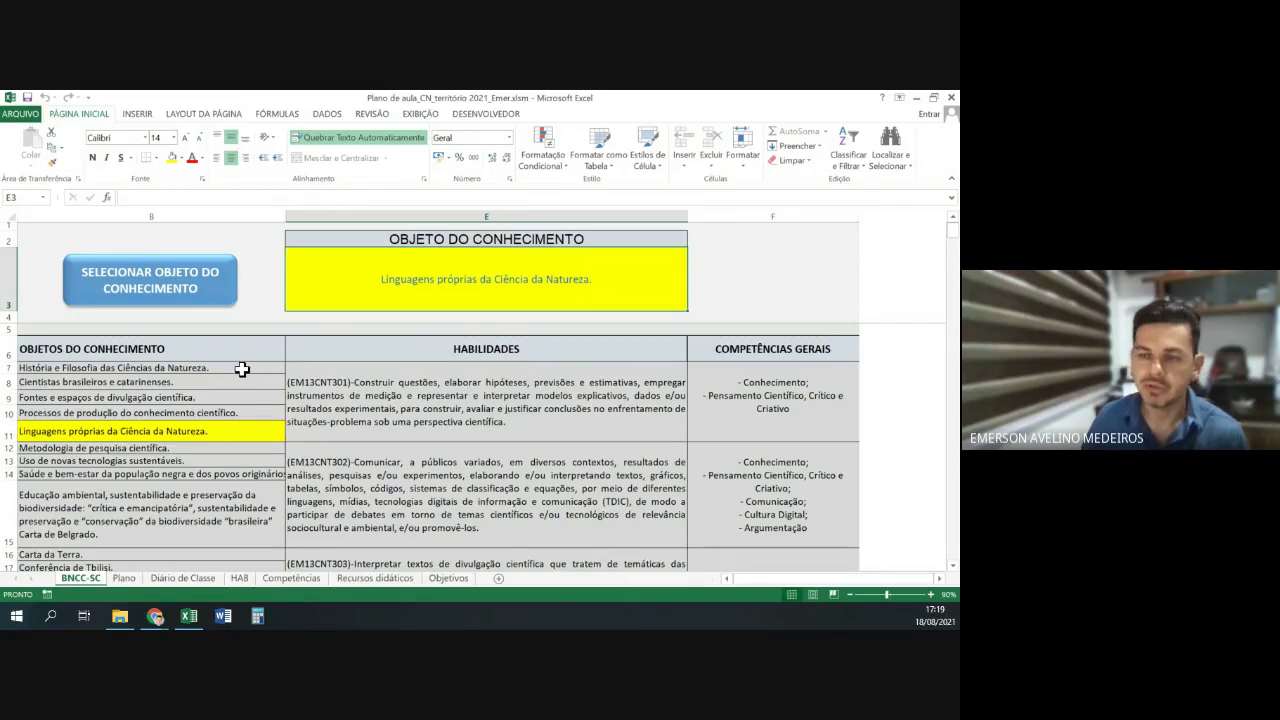
pyautogui.scroll(-2, 246, 399)
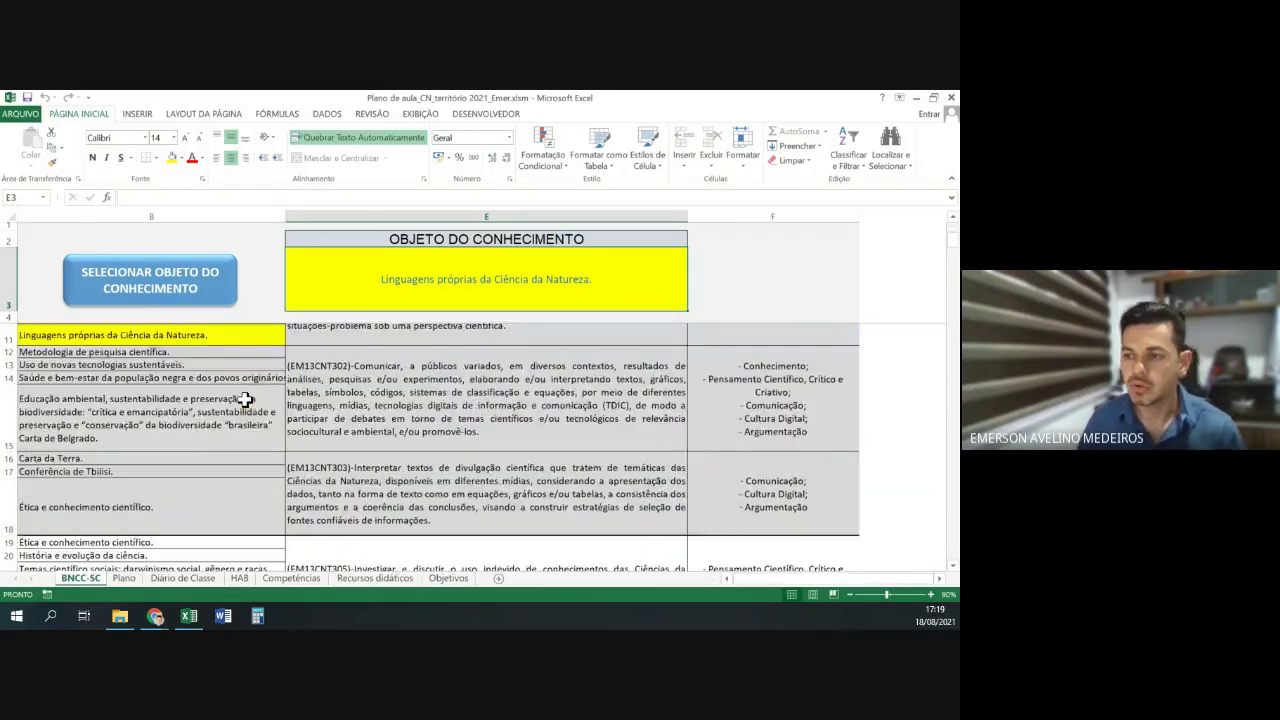
pyautogui.scroll(-9, 245, 400)
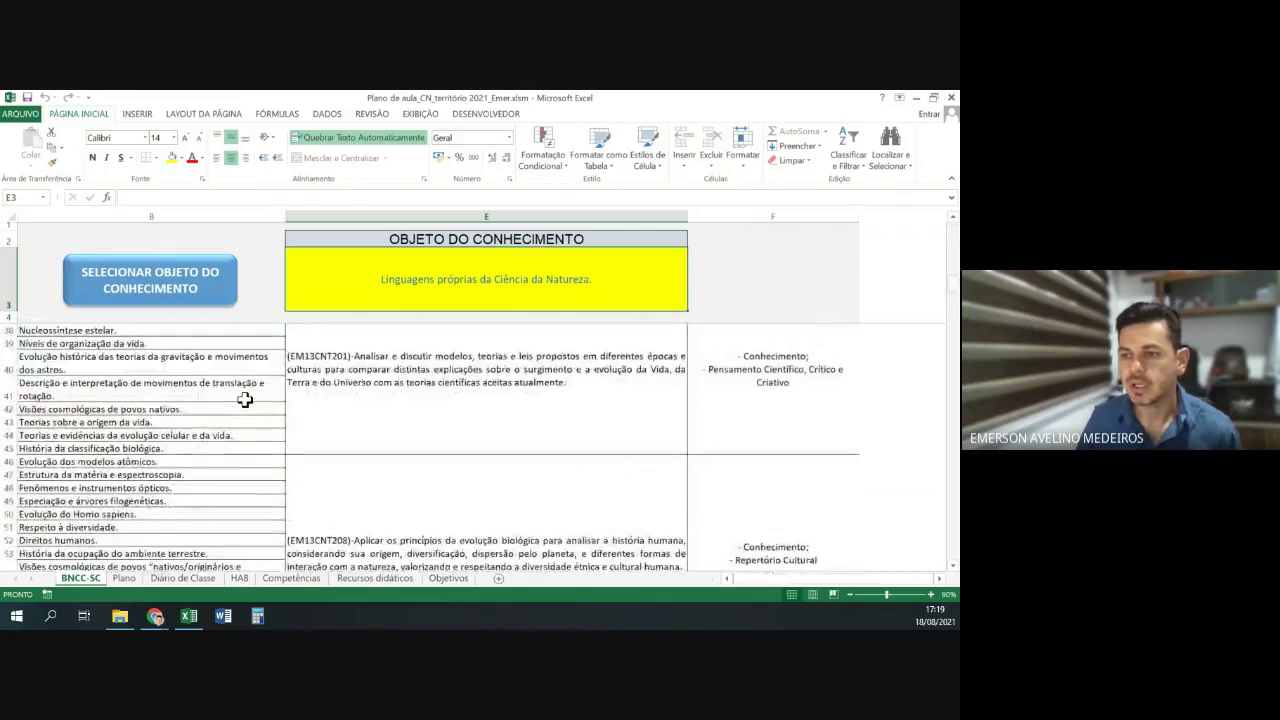
pyautogui.scroll(-7, 245, 400)
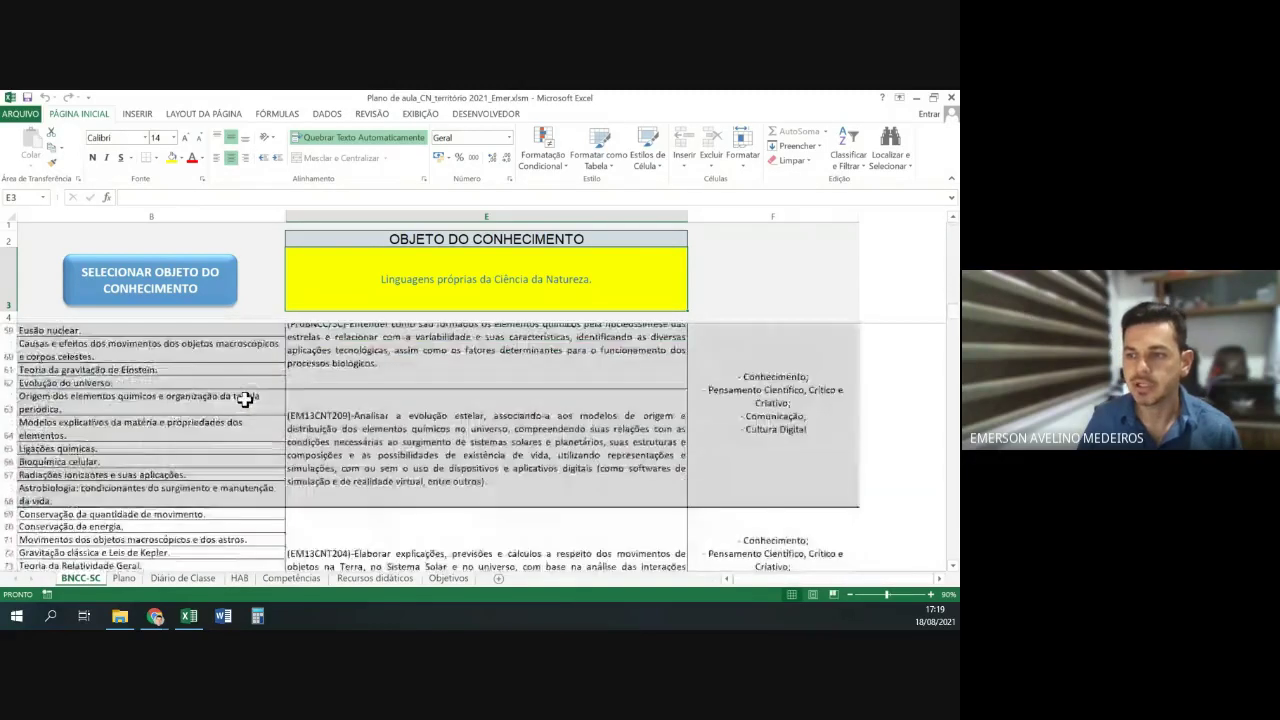
pyautogui.scroll(-3, 245, 400)
pyautogui.scroll(6, 243, 430)
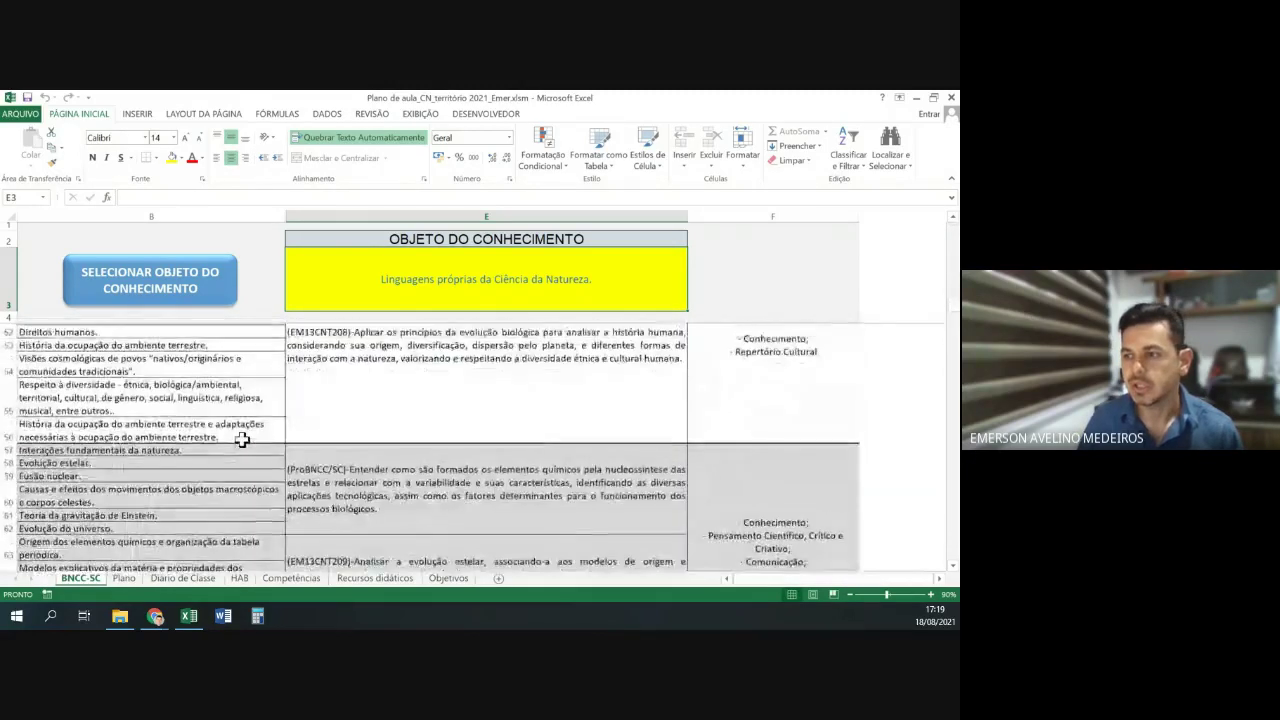
pyautogui.scroll(15, 243, 437)
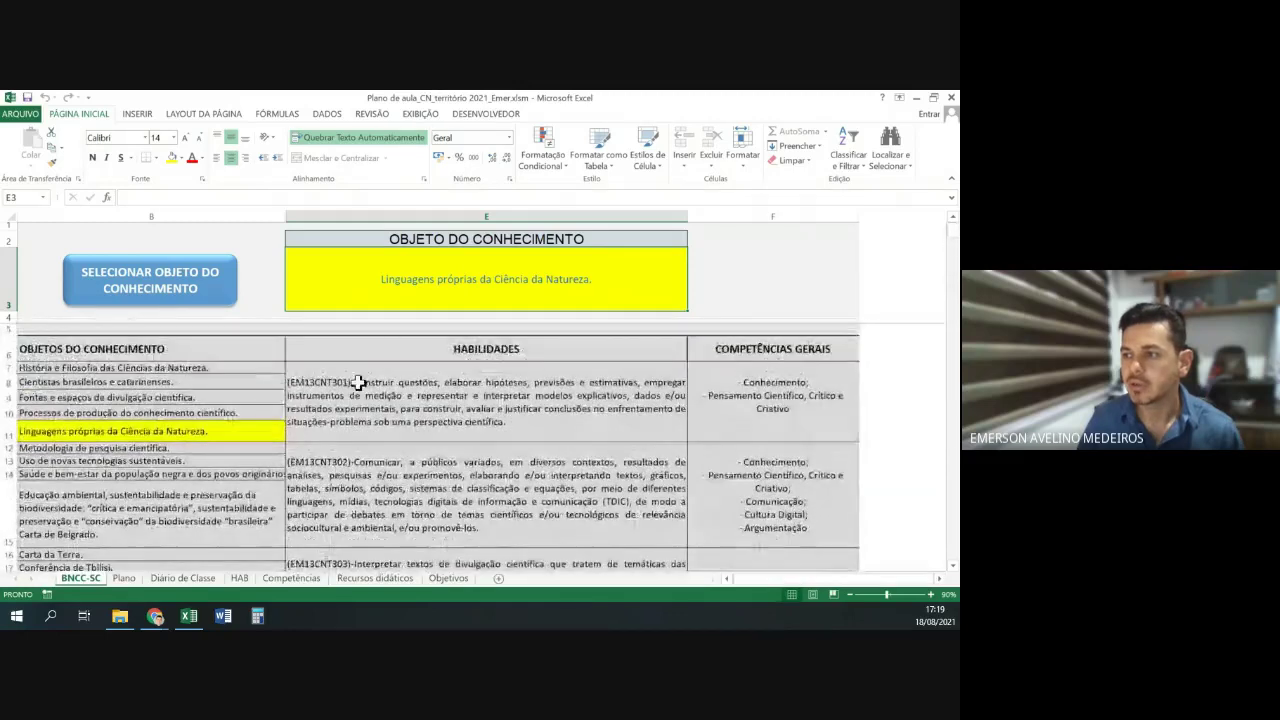
# - Examine the habilidades EM13CNT301 to EM13CNT303 and the competências gerais linked to each on the BNCC-SC sheet
pyautogui.scroll(-1, 385, 399)
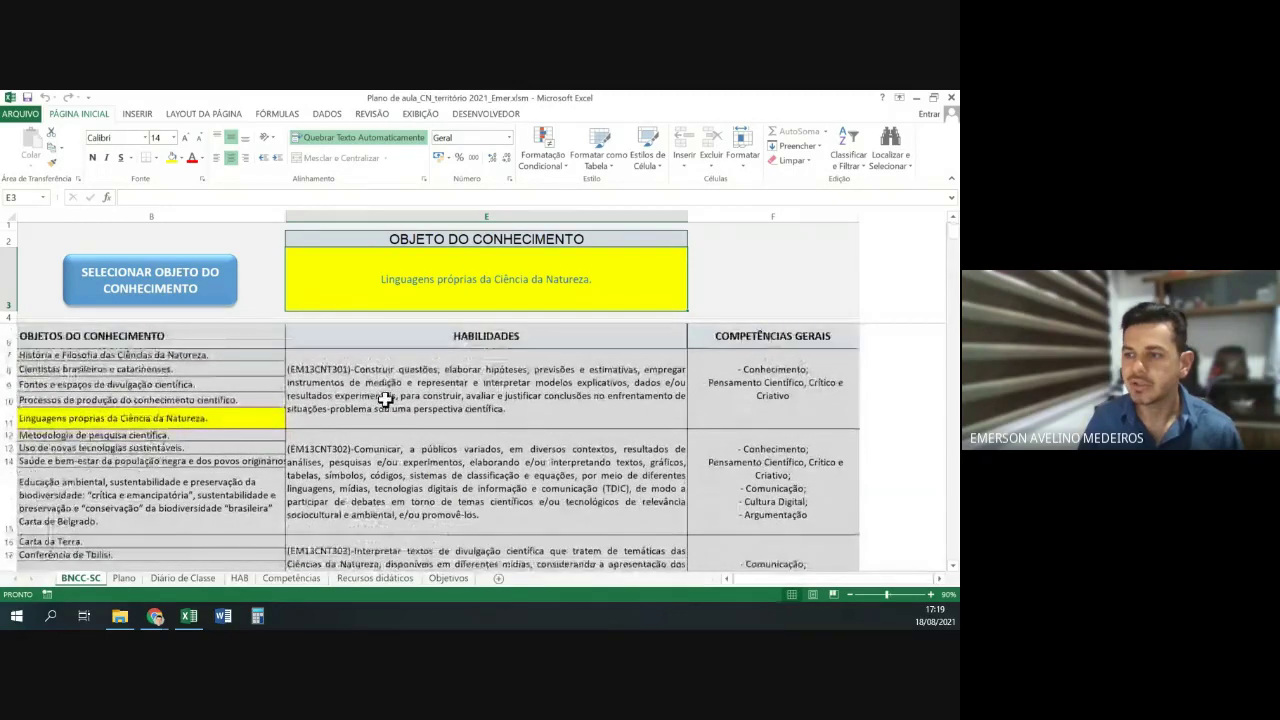
pyautogui.scroll(1, 340, 418)
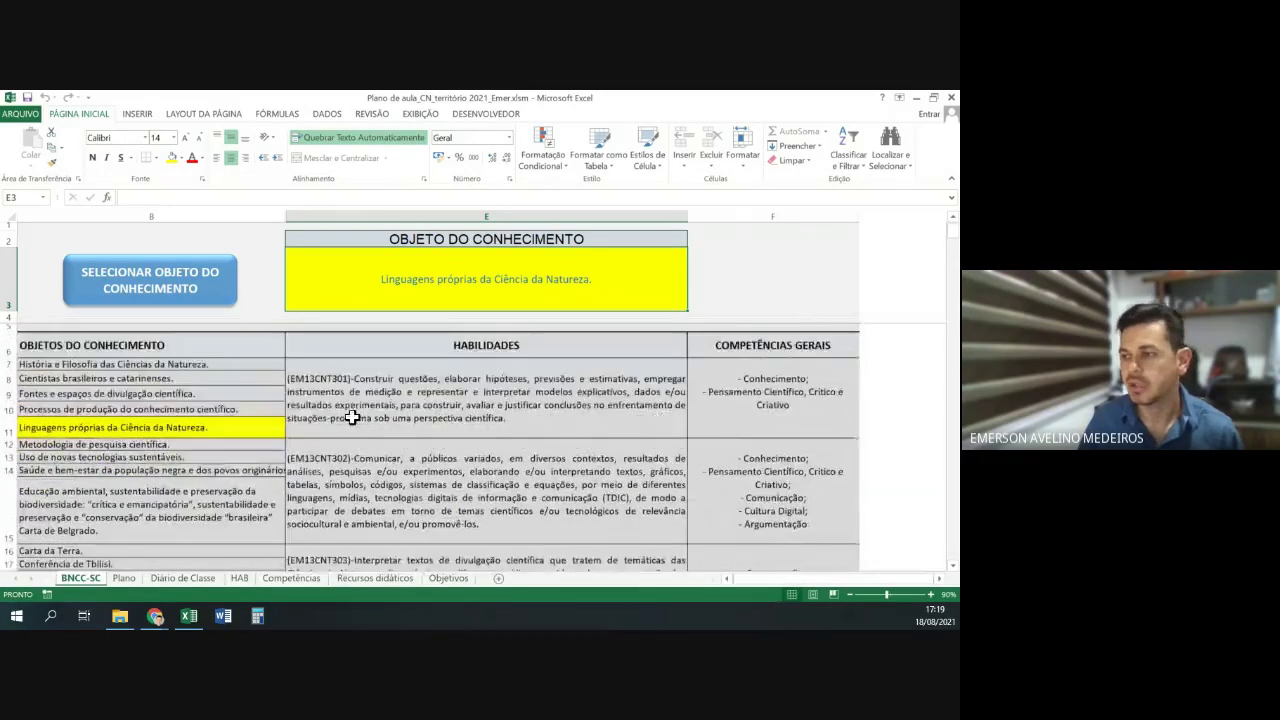
pyautogui.scroll(-1, 372, 411)
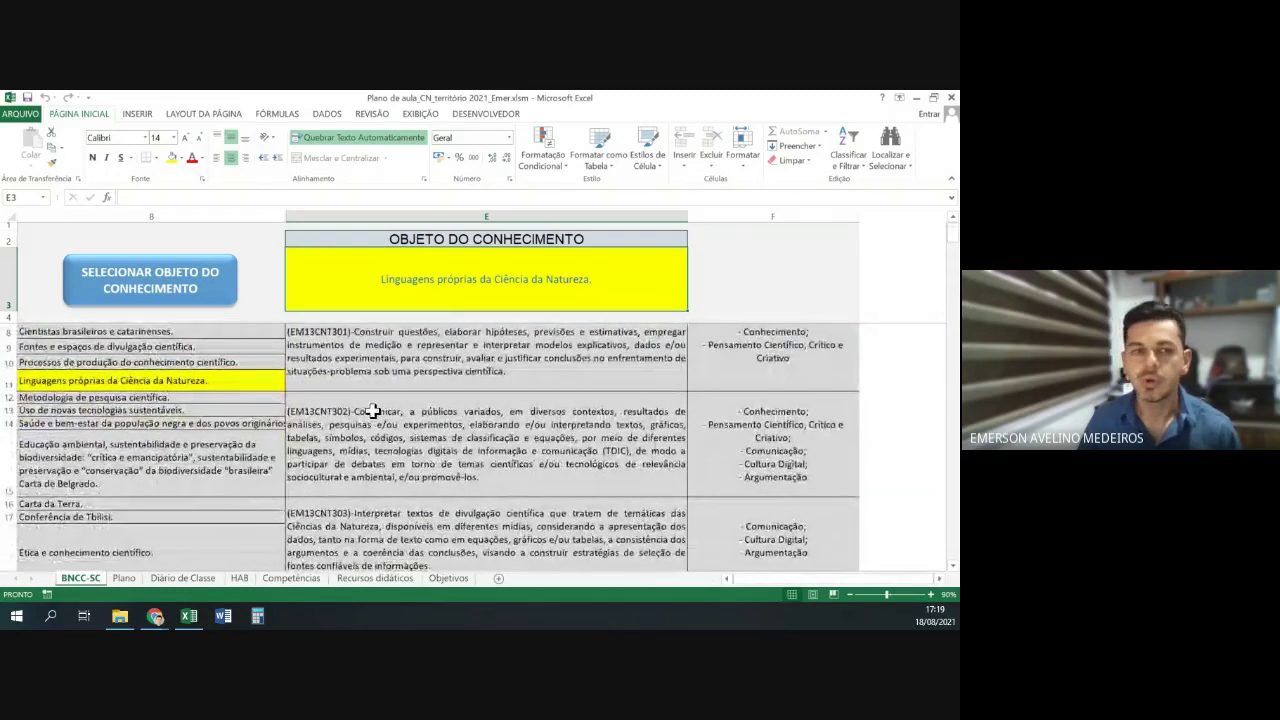
pyautogui.scroll(1, 372, 411)
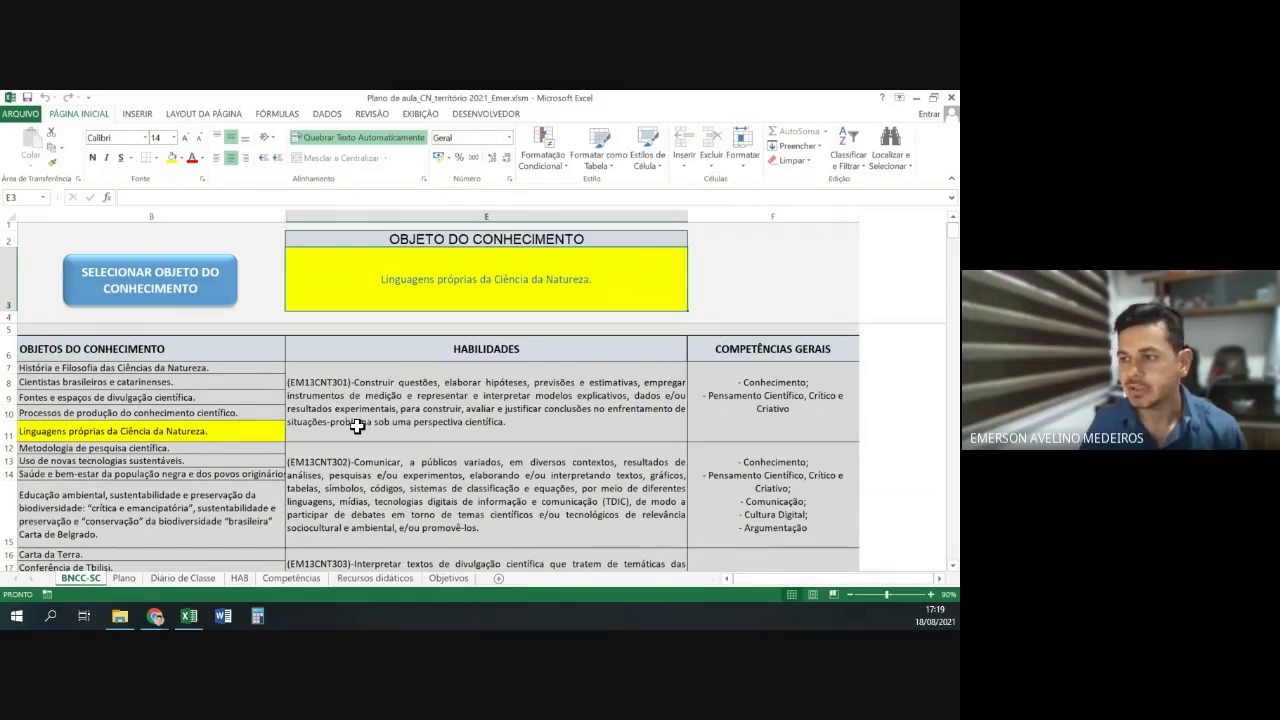
pyautogui.scroll(-1, 357, 425)
pyautogui.scroll(1, 357, 425)
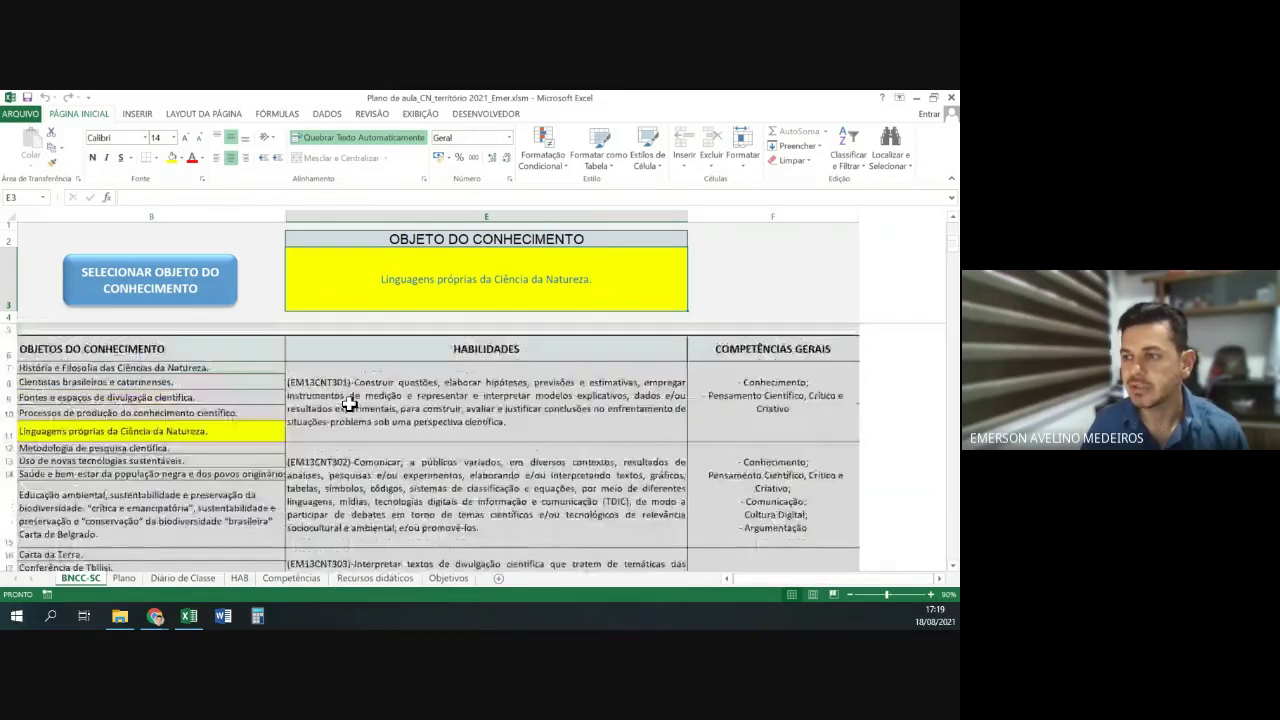
pyautogui.scroll(-1, 350, 459)
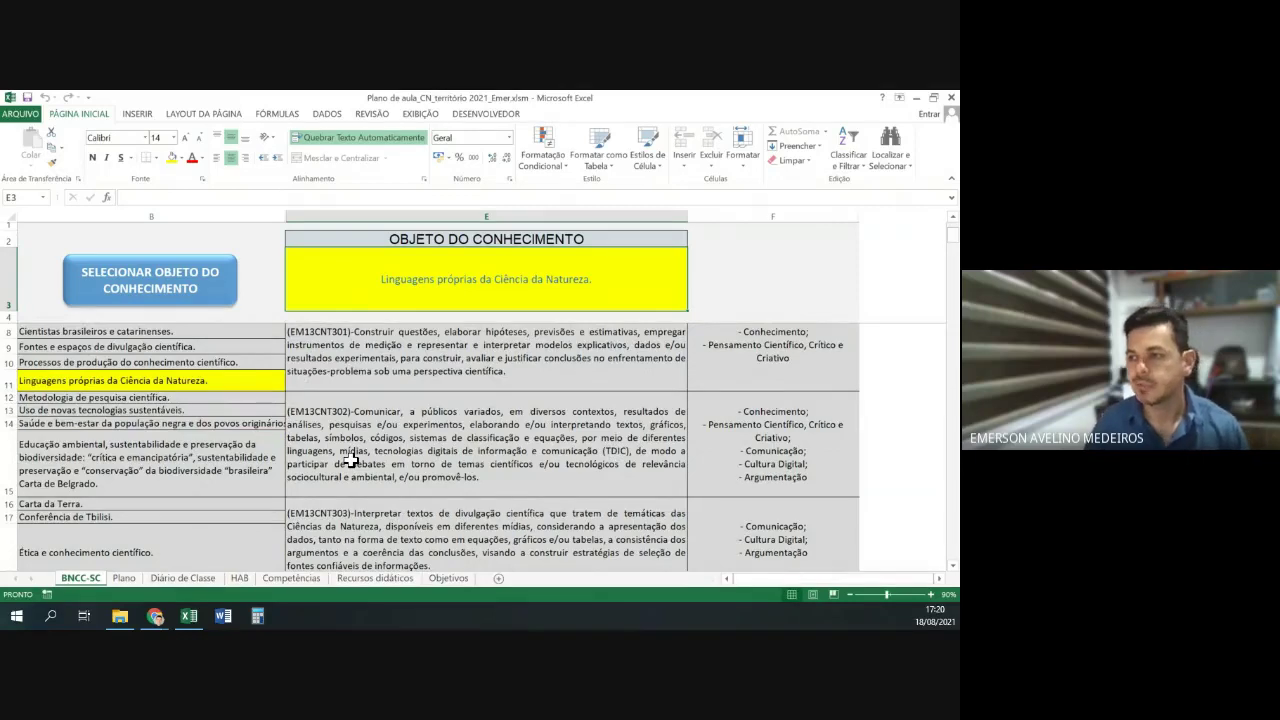
pyautogui.scroll(1, 350, 460)
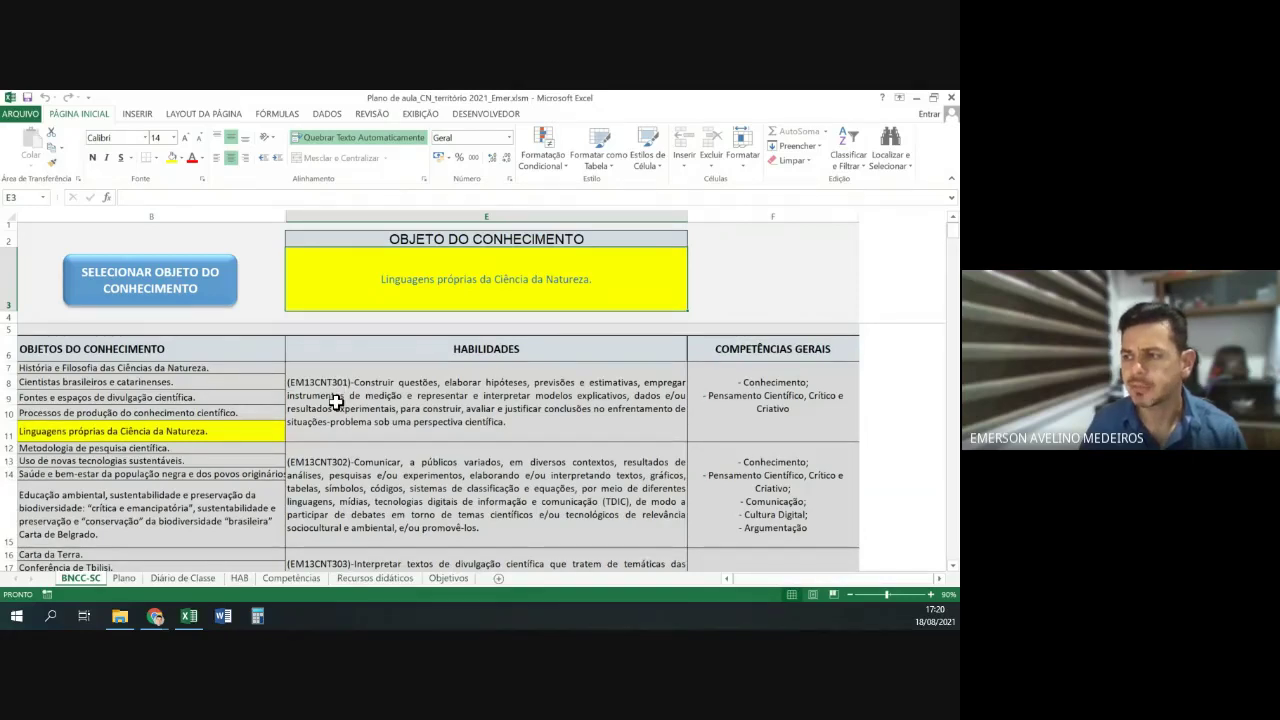
pyautogui.scroll(-2, 336, 402)
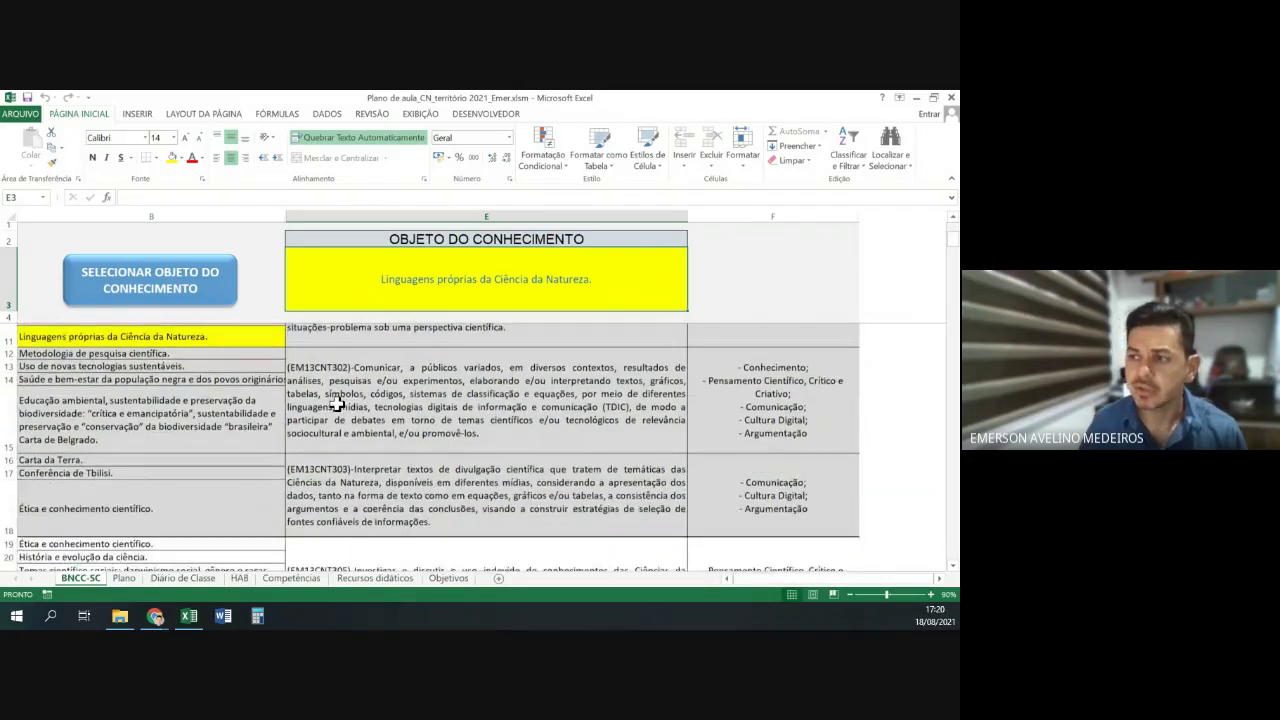
pyautogui.scroll(2, 341, 484)
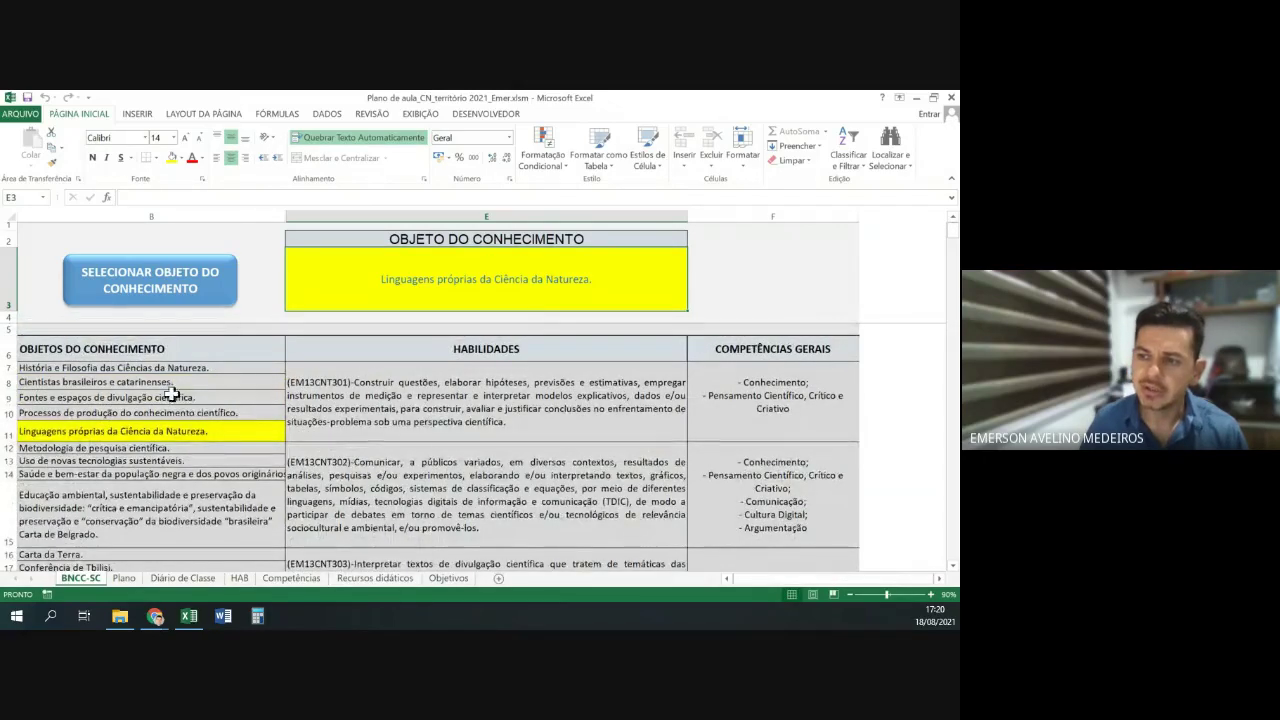
# - Examine the first group of objetos do conhecimento, including the Educação ambiental entry in B15, against its related habilidades
pyautogui.scroll(-2, 157, 374)
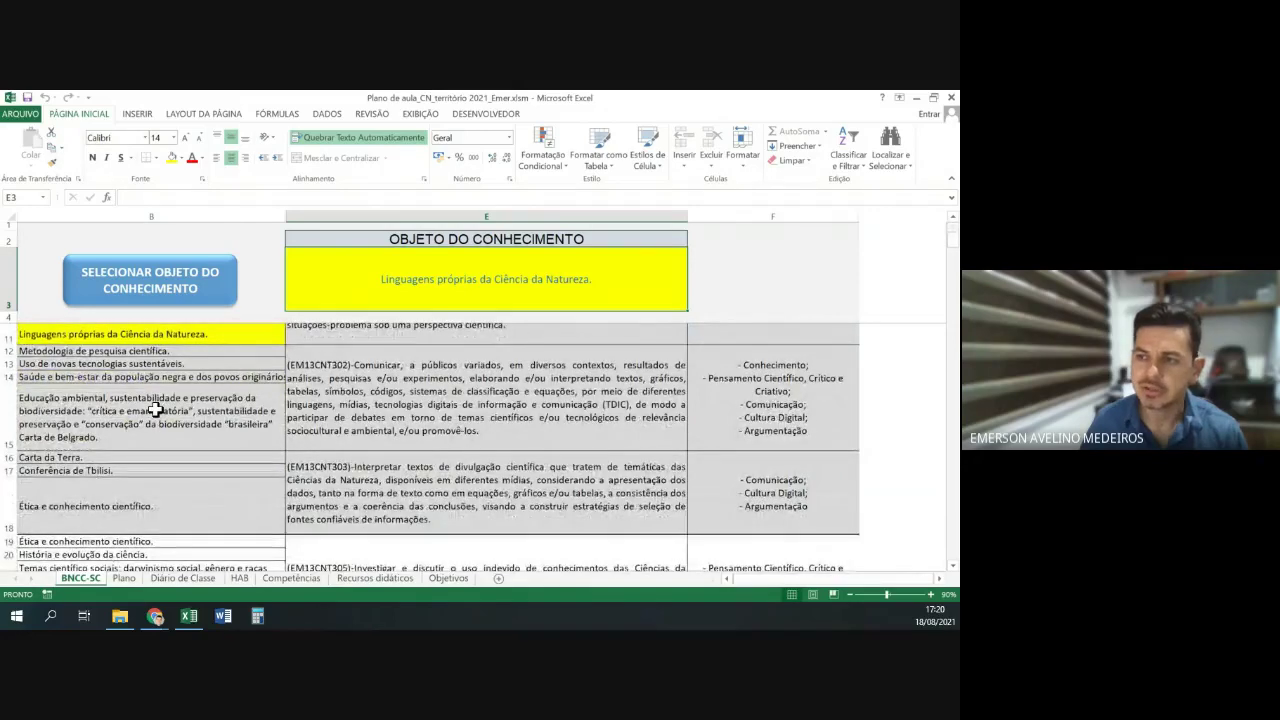
pyautogui.click(156, 410)
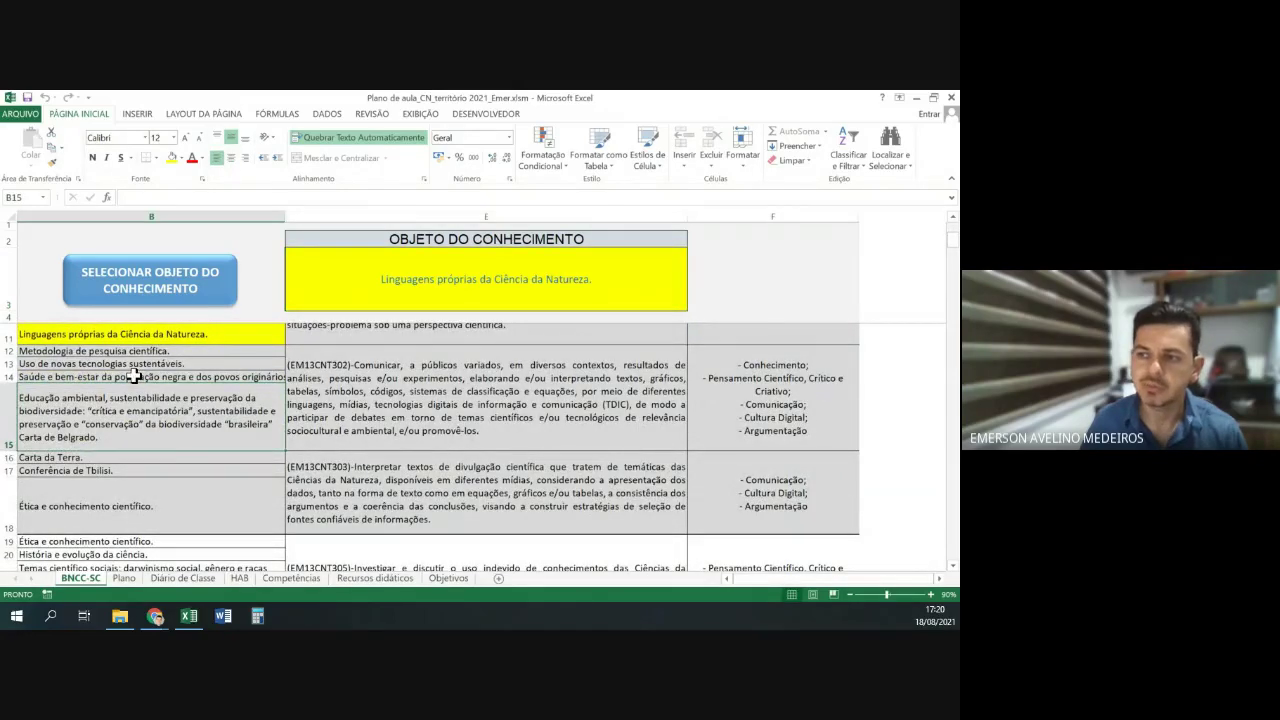
pyautogui.scroll(2, 120, 410)
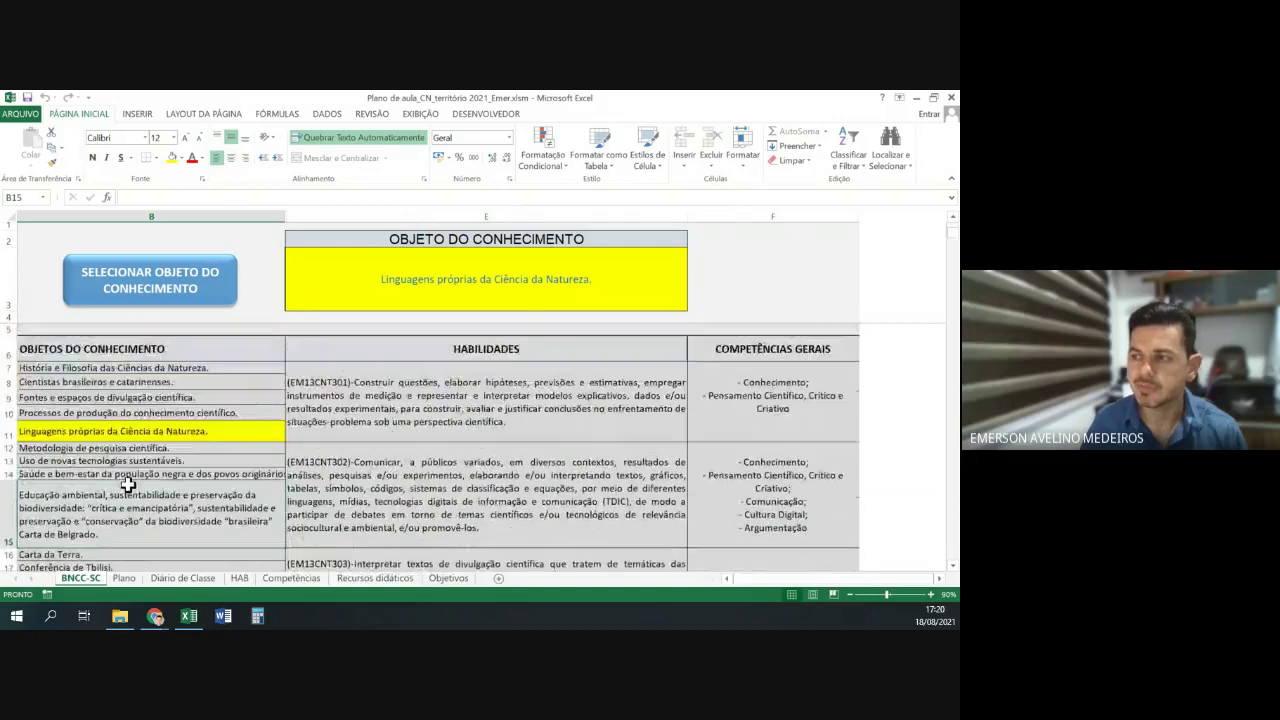
pyautogui.scroll(-1, 154, 482)
pyautogui.scroll(1, 154, 482)
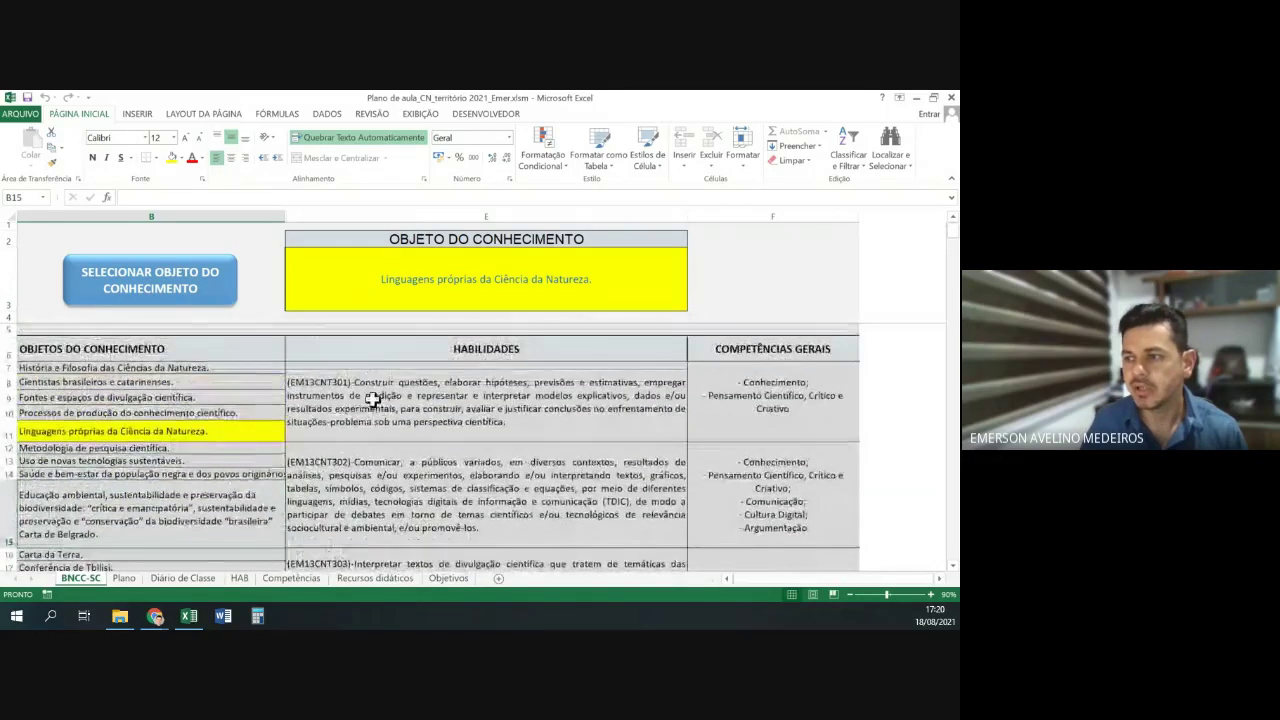
pyautogui.scroll(-2, 386, 467)
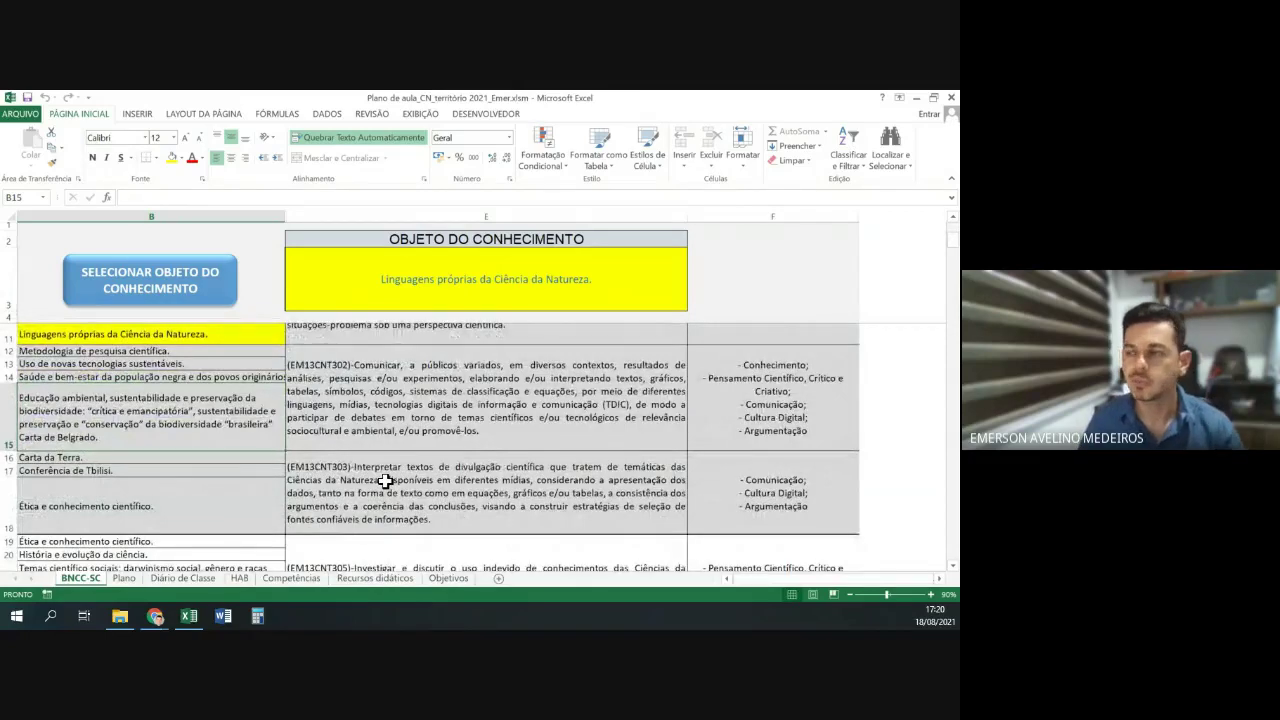
pyautogui.scroll(3, 386, 481)
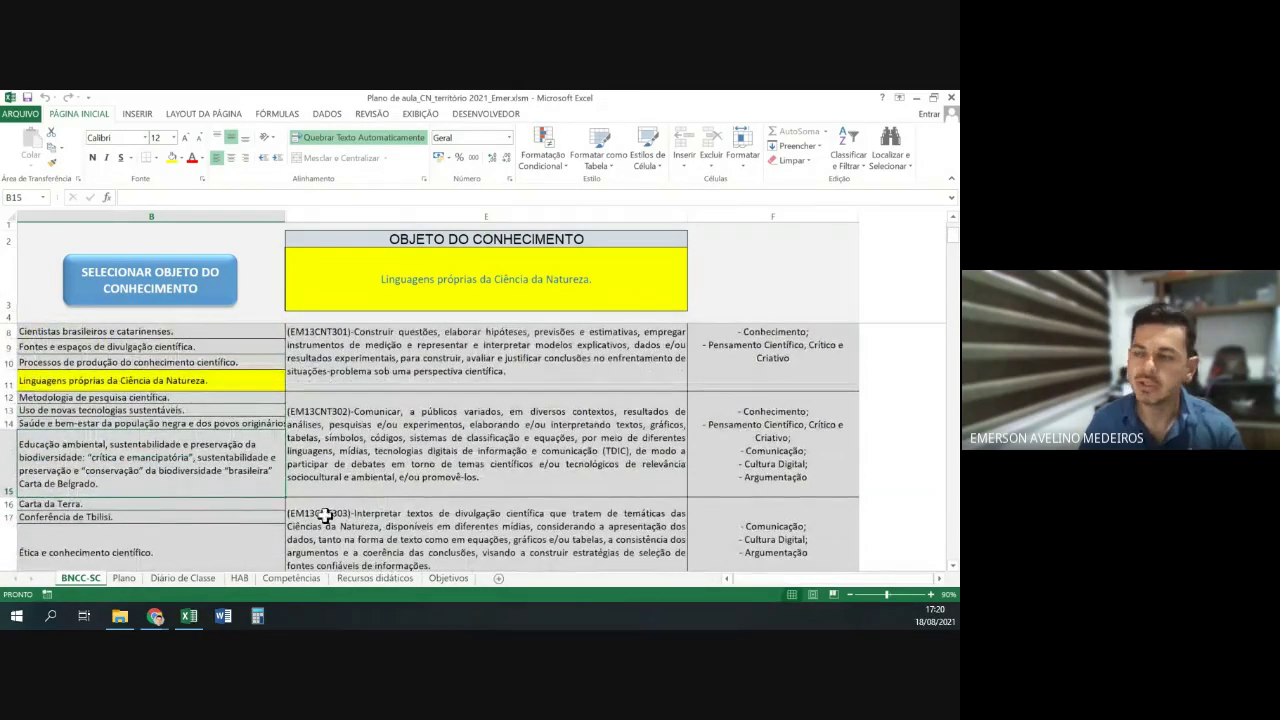
# - Compare habilidades EM13CNT301, EM13CNT302 and EM13CNT303 in column E with the competências gerais beside each one
pyautogui.scroll(1, 418, 474)
pyautogui.click(448, 404)
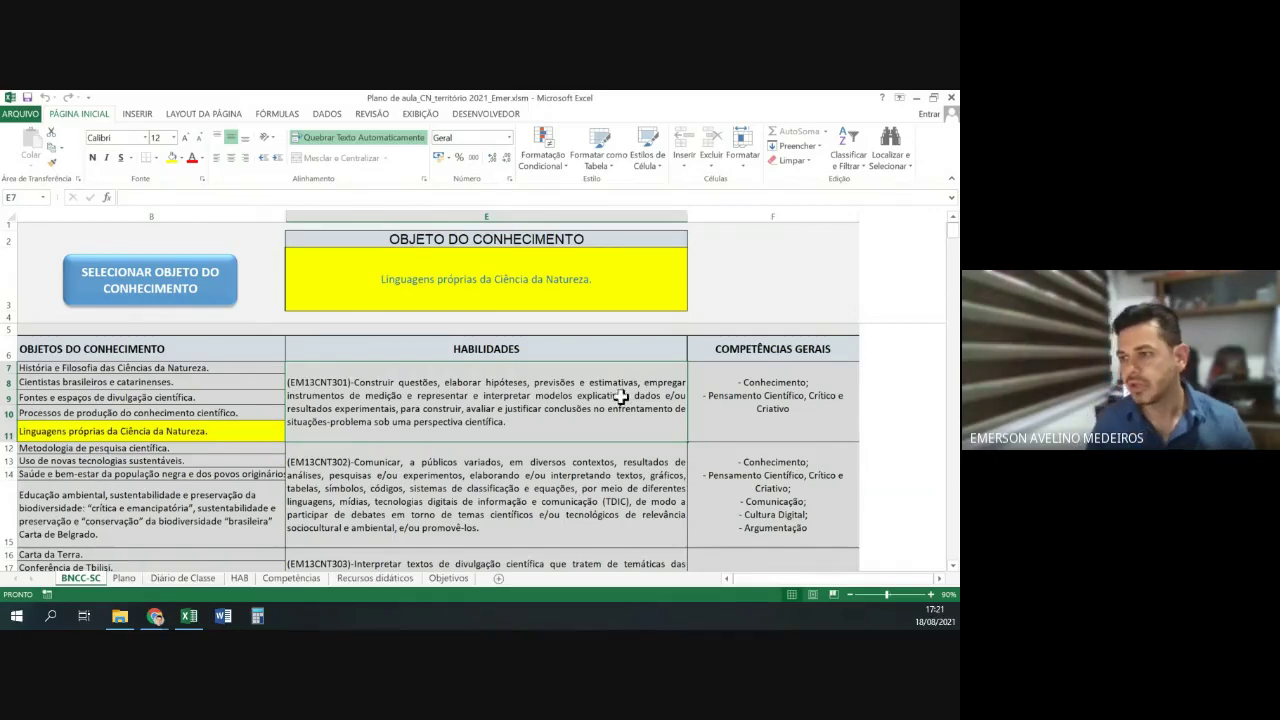
pyautogui.scroll(-2, 519, 400)
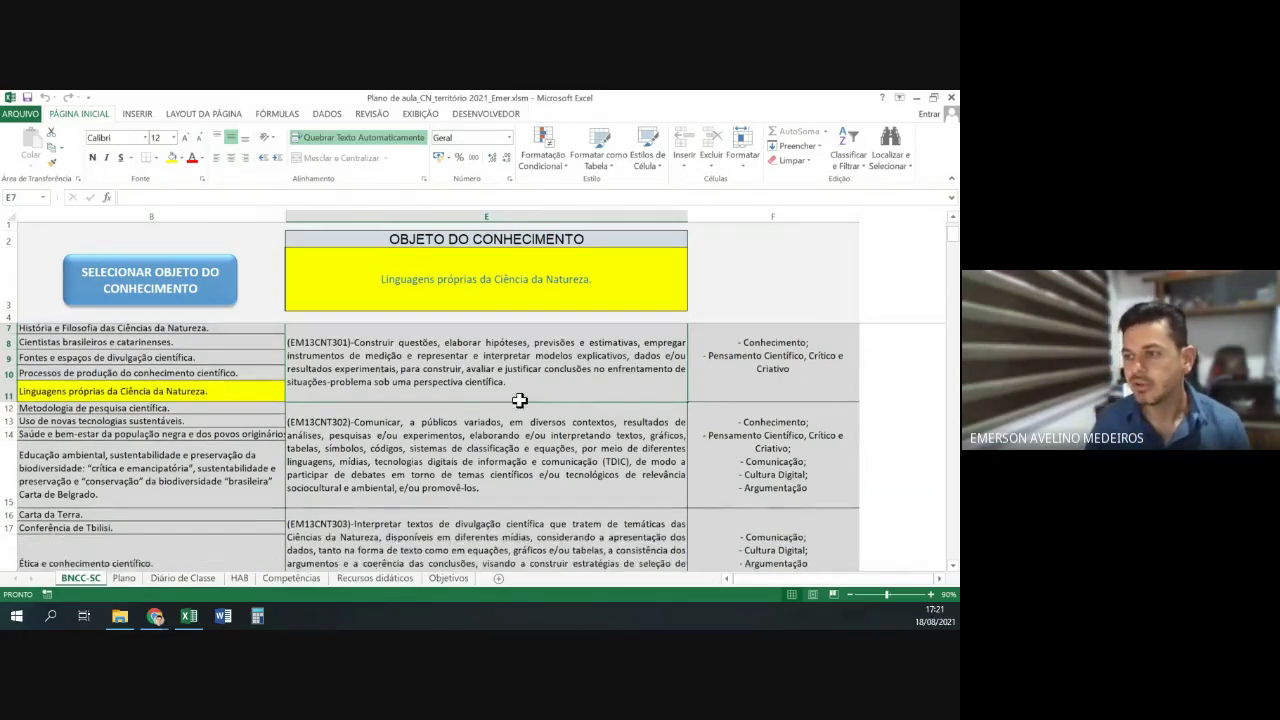
pyautogui.click(500, 423)
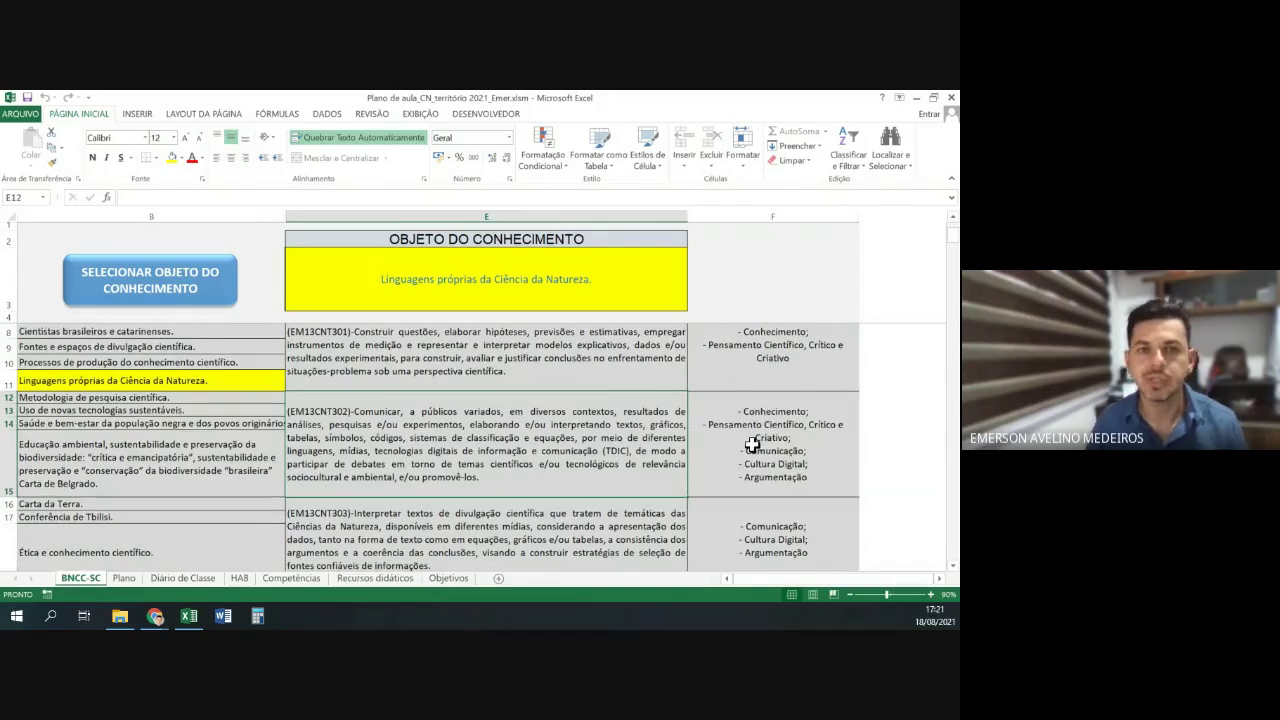
pyautogui.press('Down')
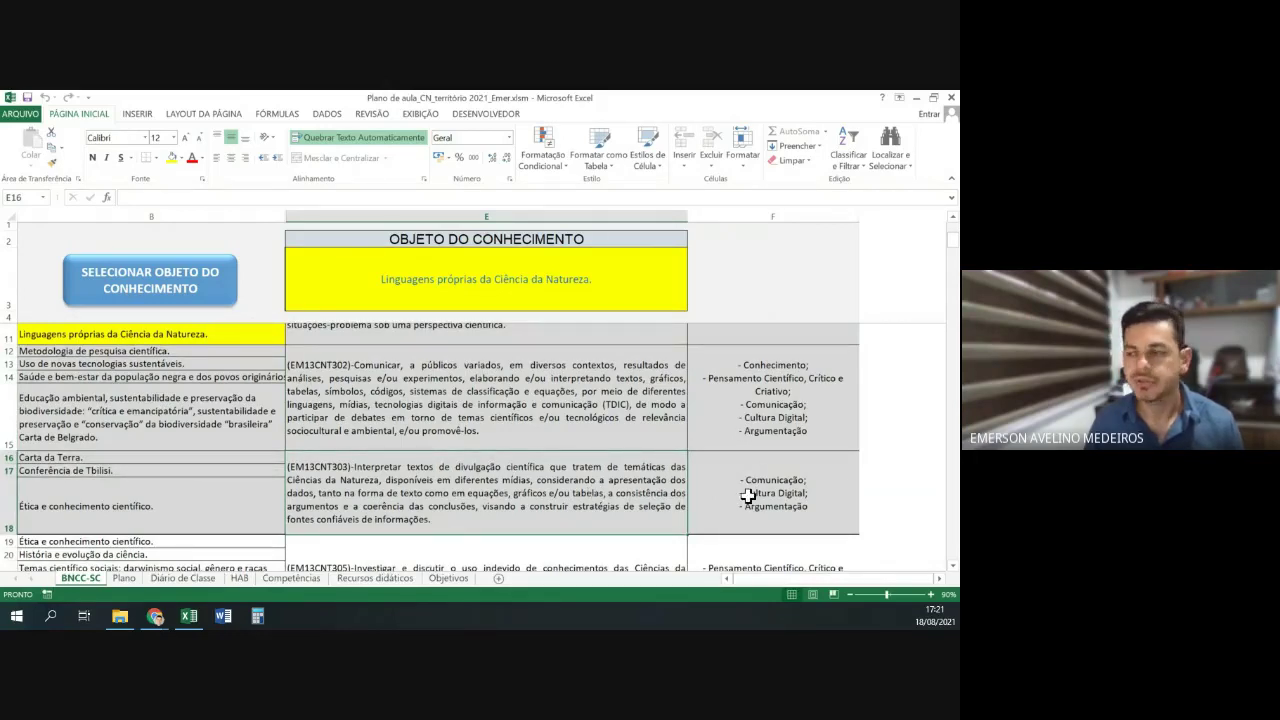
pyautogui.scroll(2, 748, 495)
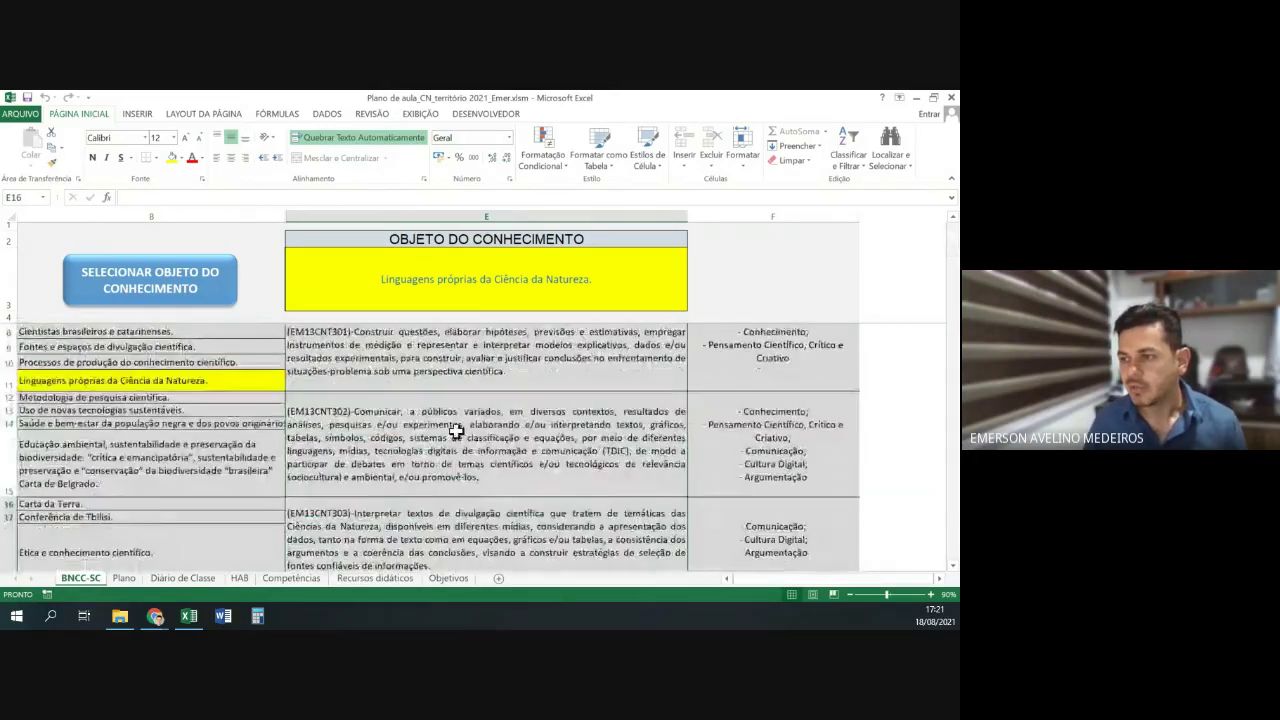
# - Examine the objetos do conhecimento in rows 19 to 34 against habilidades EM13CNT305 and EM13CNT304
pyautogui.scroll(-3, 337, 400)
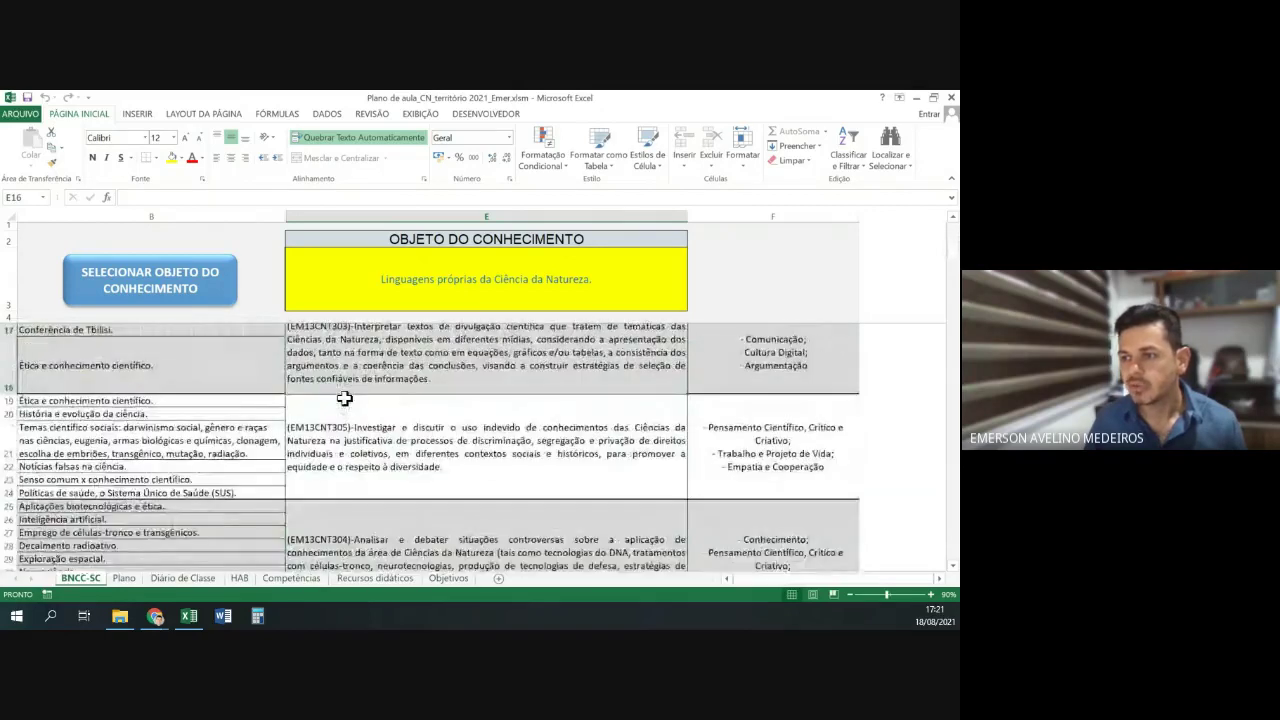
pyautogui.click(258, 436)
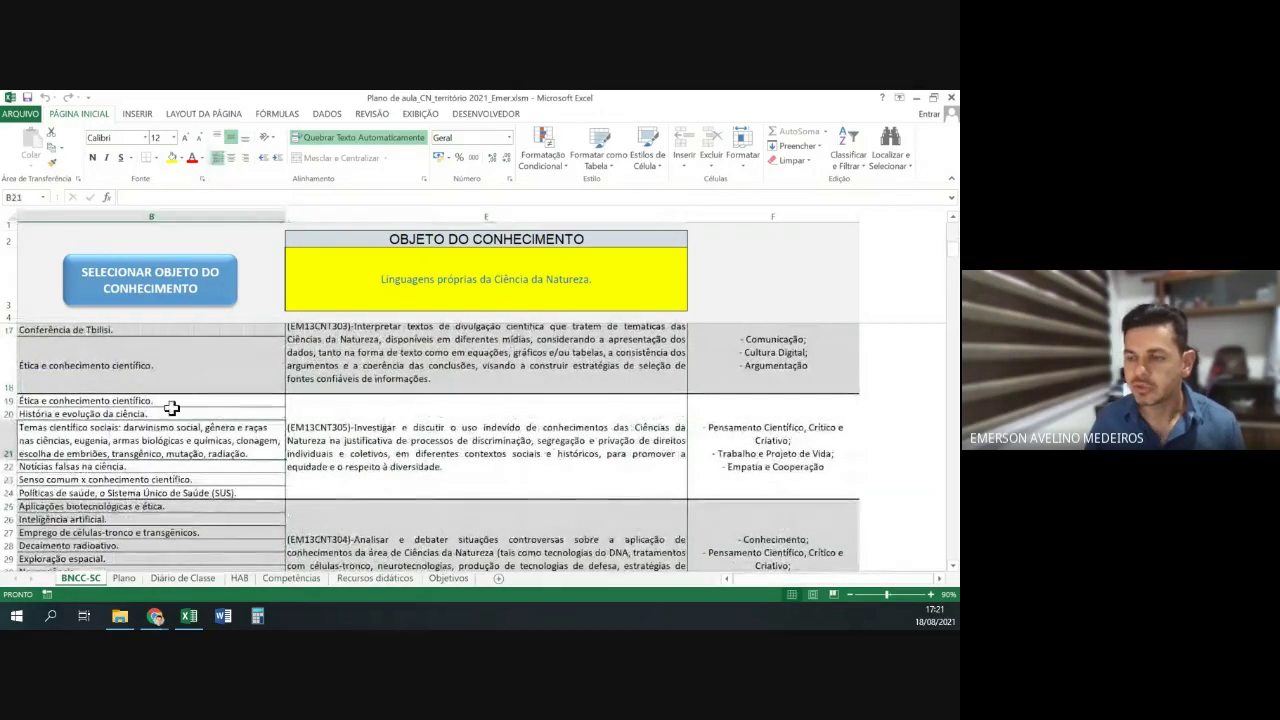
pyautogui.click(357, 446)
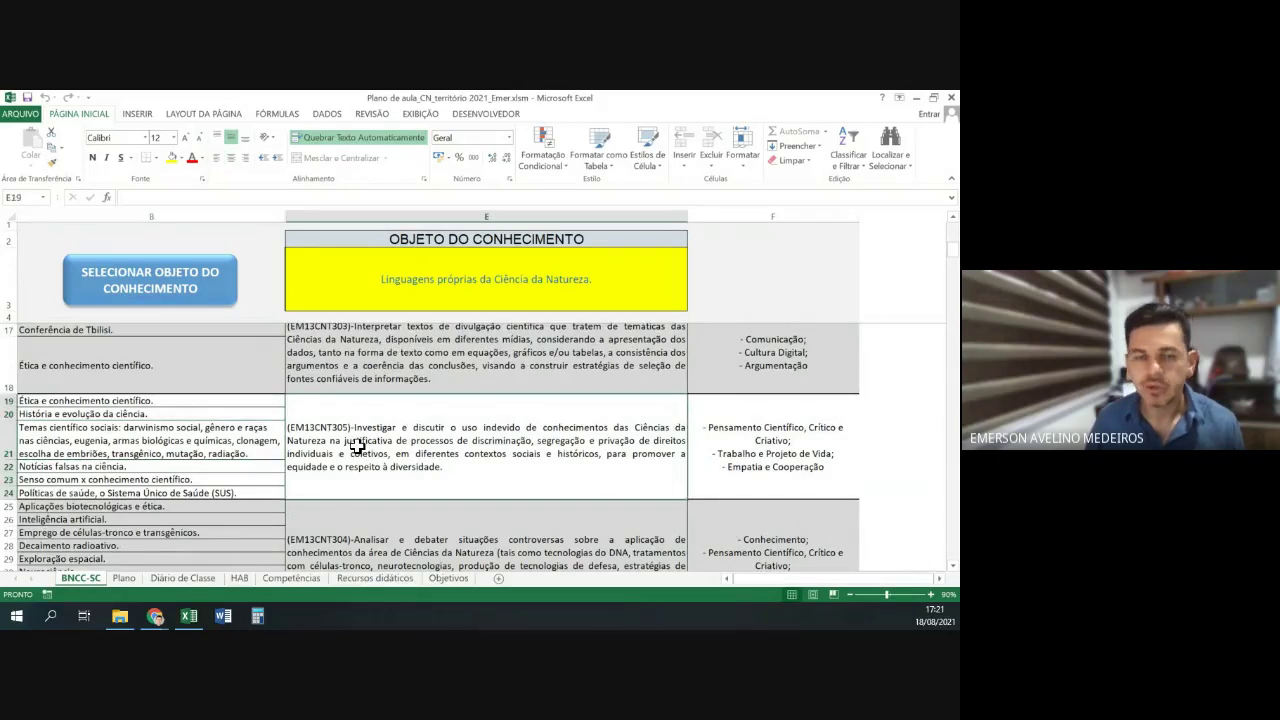
pyautogui.scroll(-2, 357, 446)
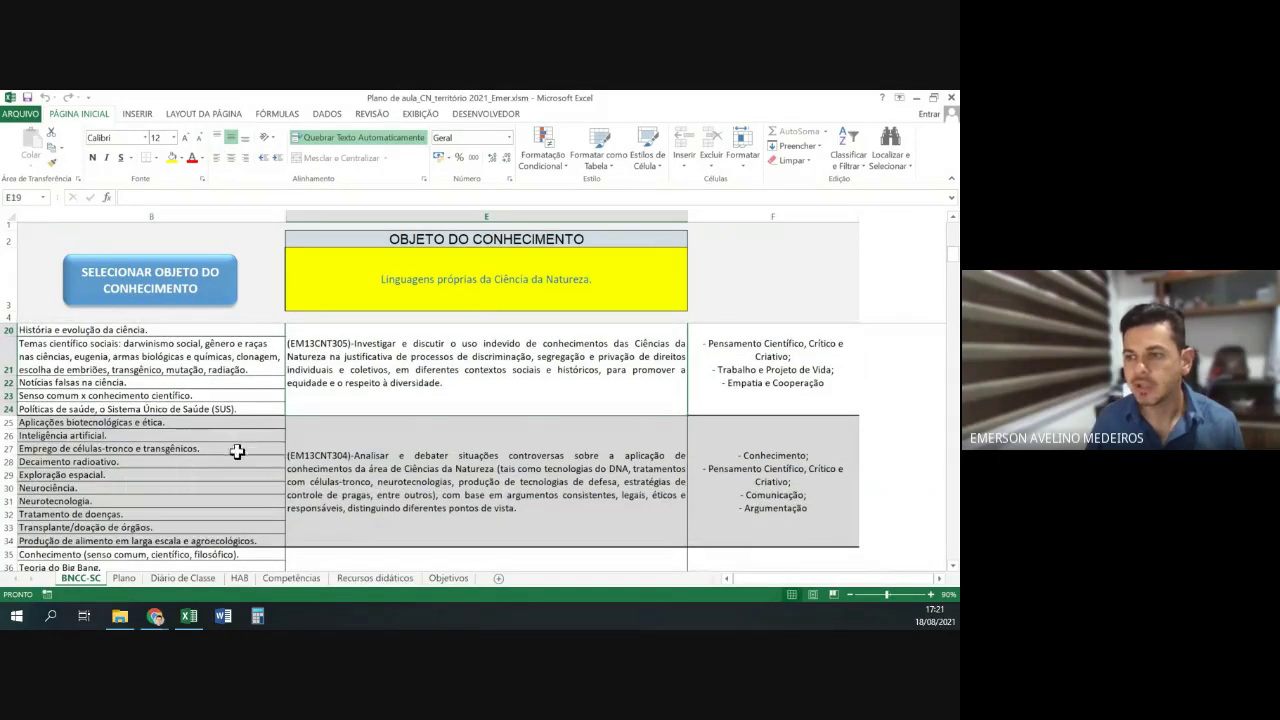
pyautogui.click(224, 457)
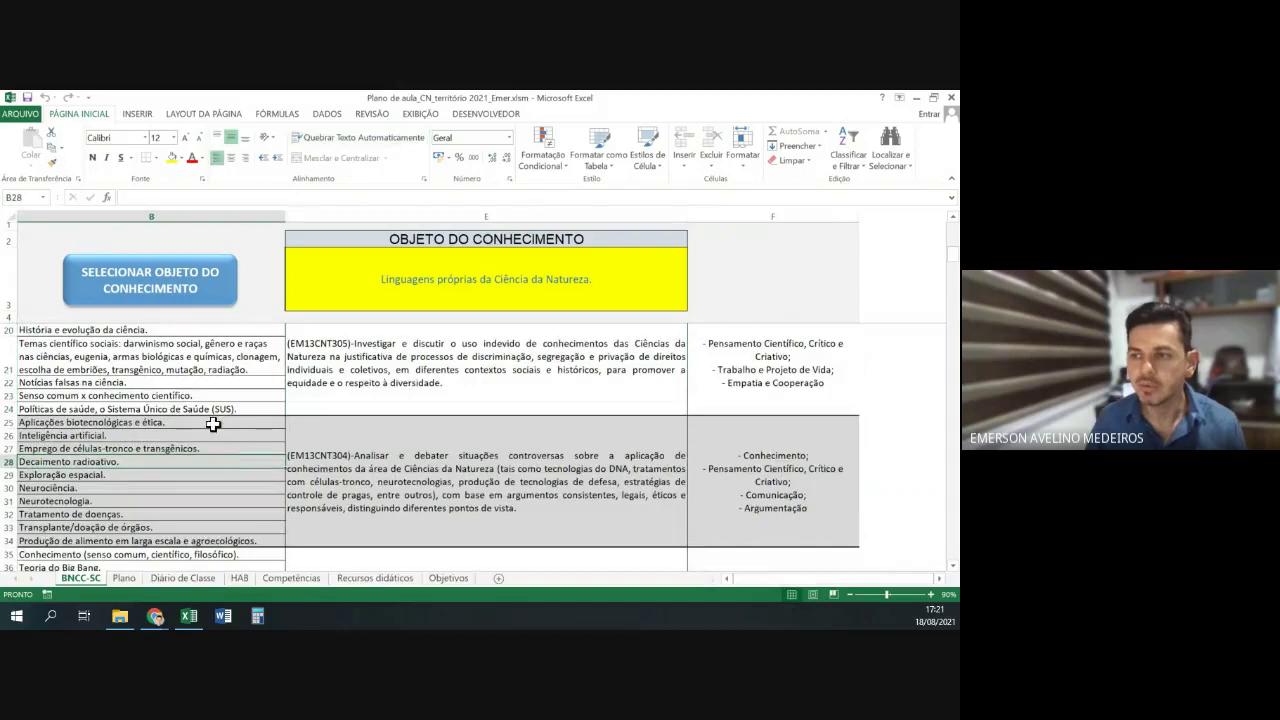
pyautogui.click(415, 468)
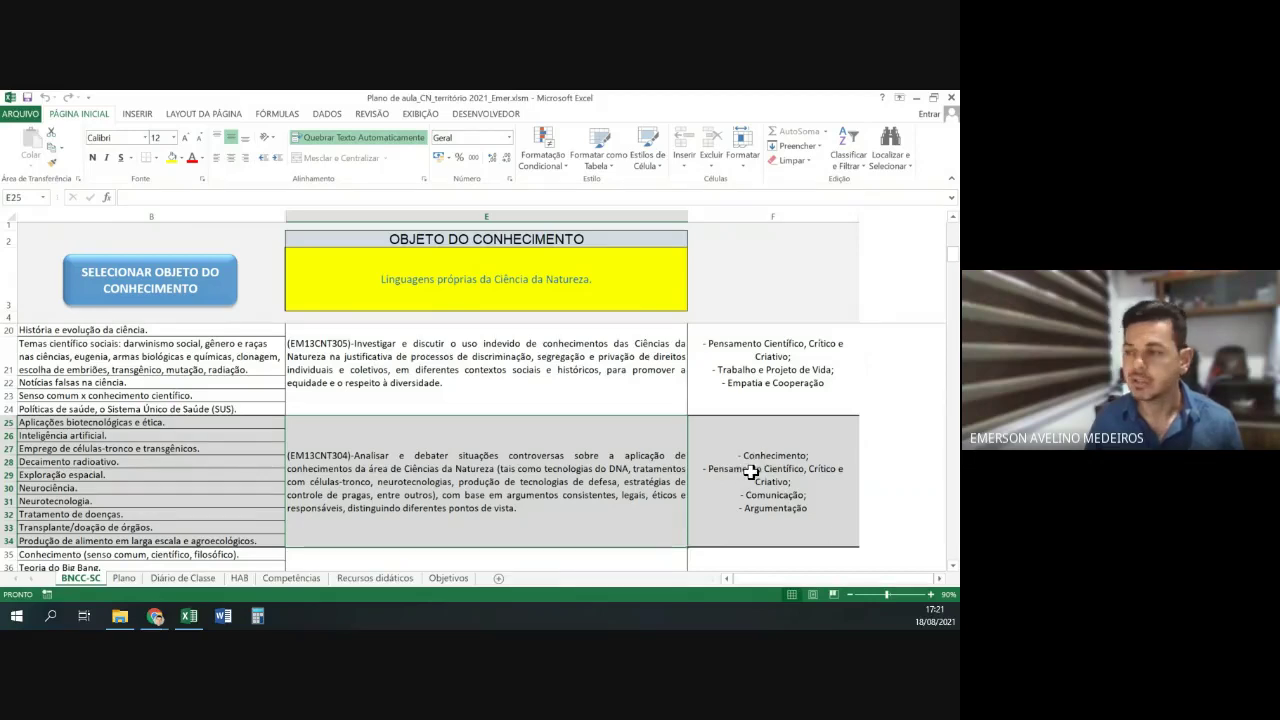
# - Look through the BNCC-SC list from the Big Bang topics to the ciclos biogeoquímicos group, and return to its beginning
pyautogui.scroll(-6, 750, 472)
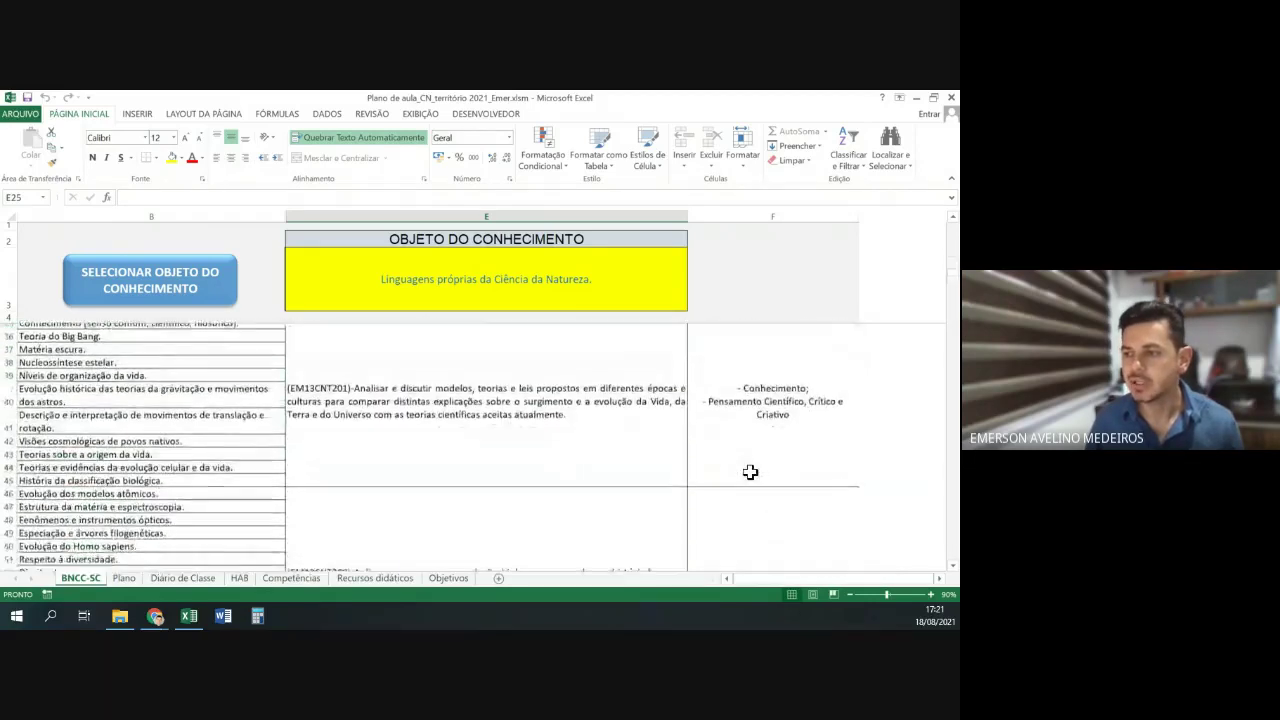
pyautogui.scroll(-7, 750, 472)
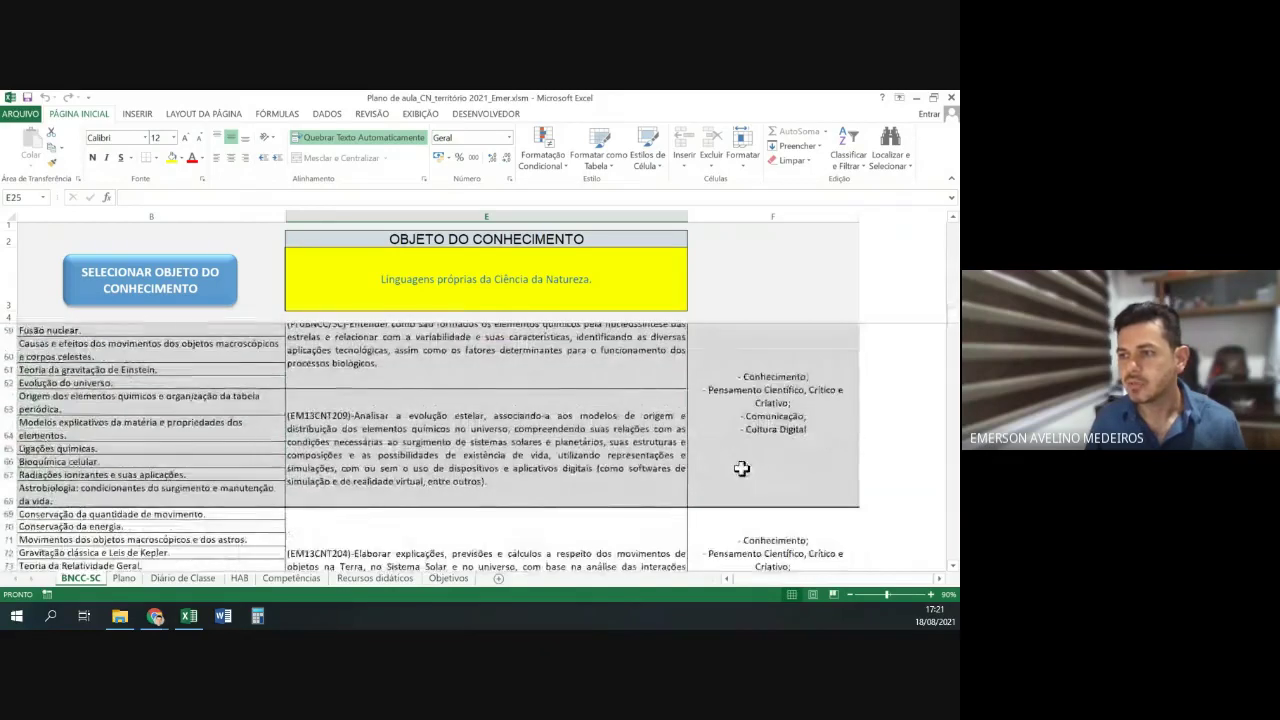
pyautogui.scroll(-11, 538, 473)
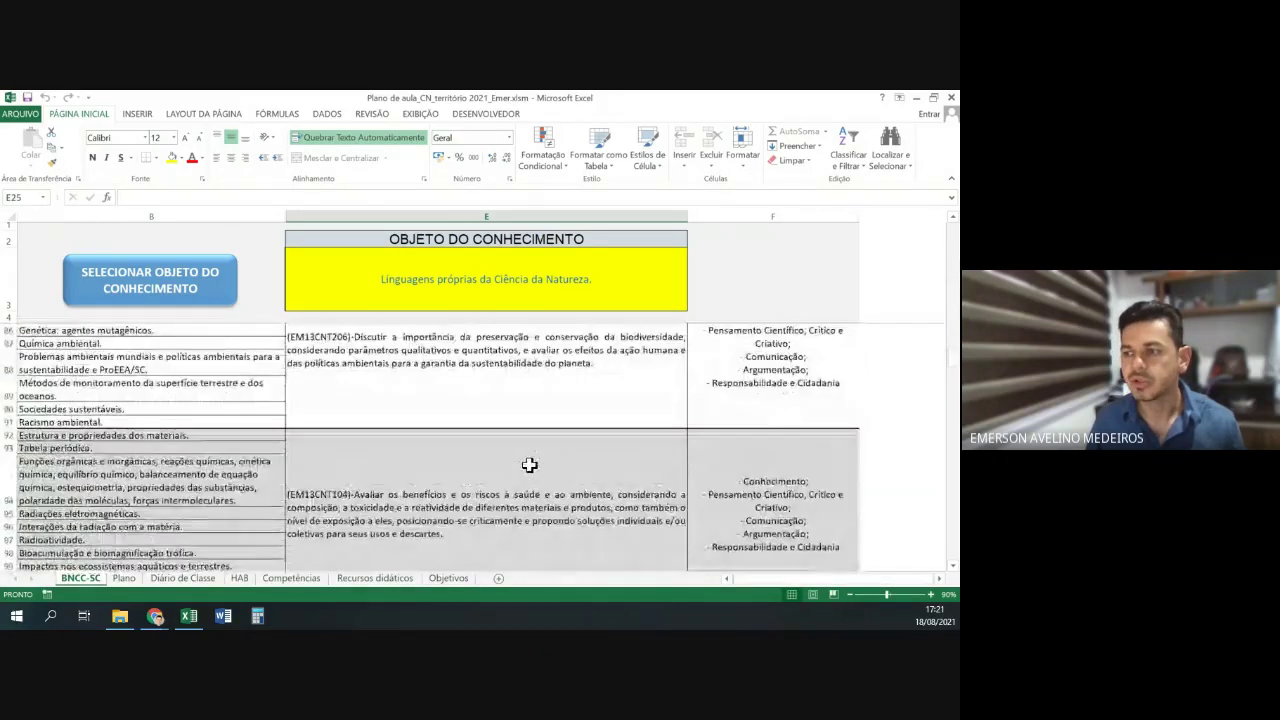
pyautogui.scroll(-9, 530, 465)
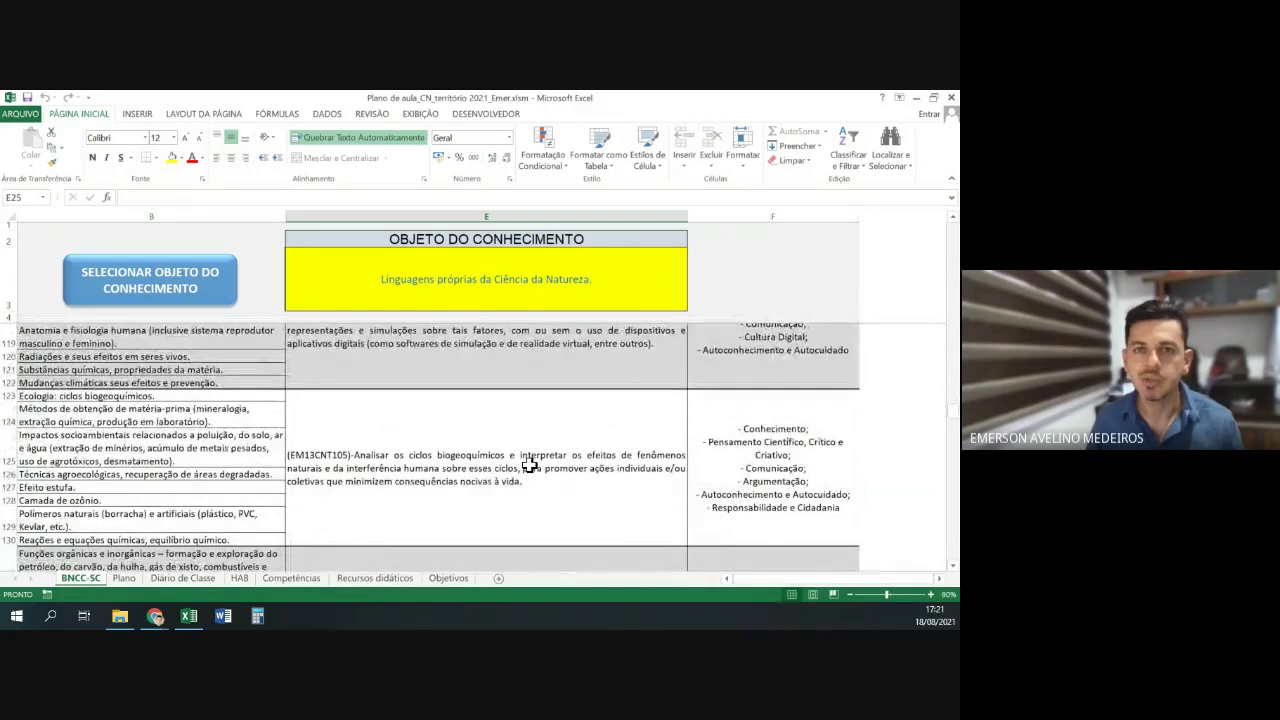
pyautogui.scroll(4, 530, 465)
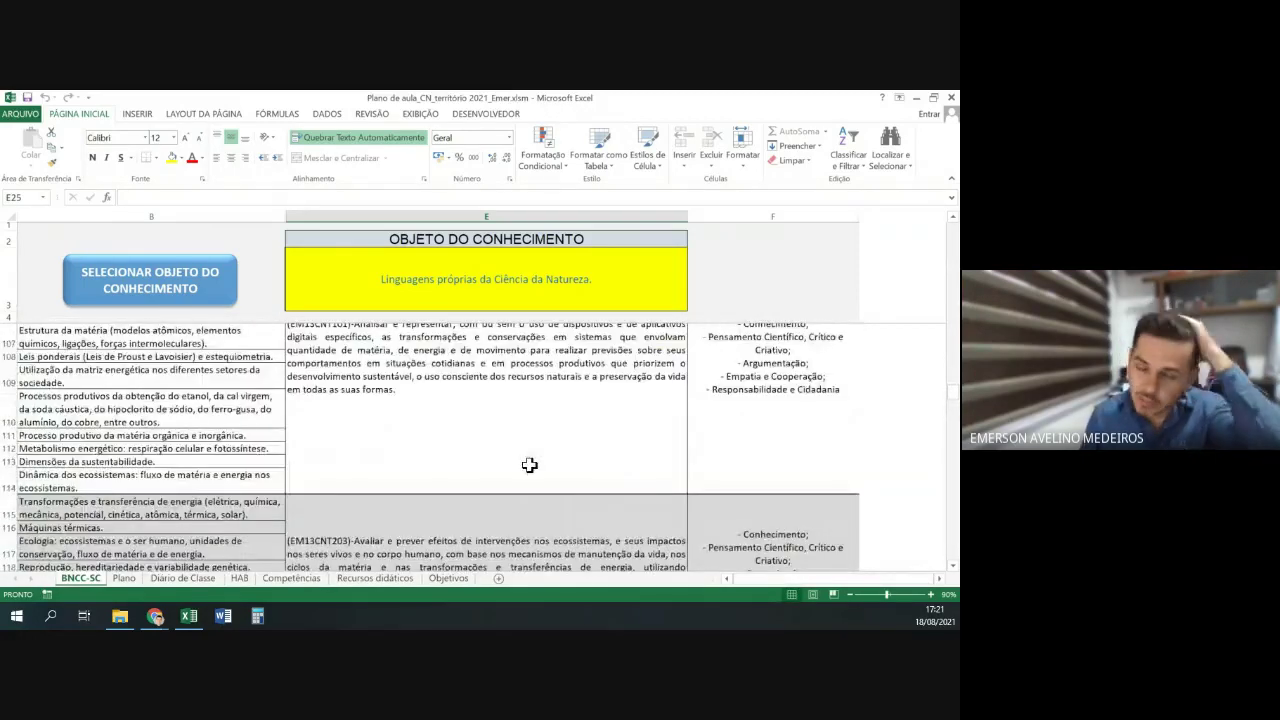
pyautogui.scroll(20, 530, 465)
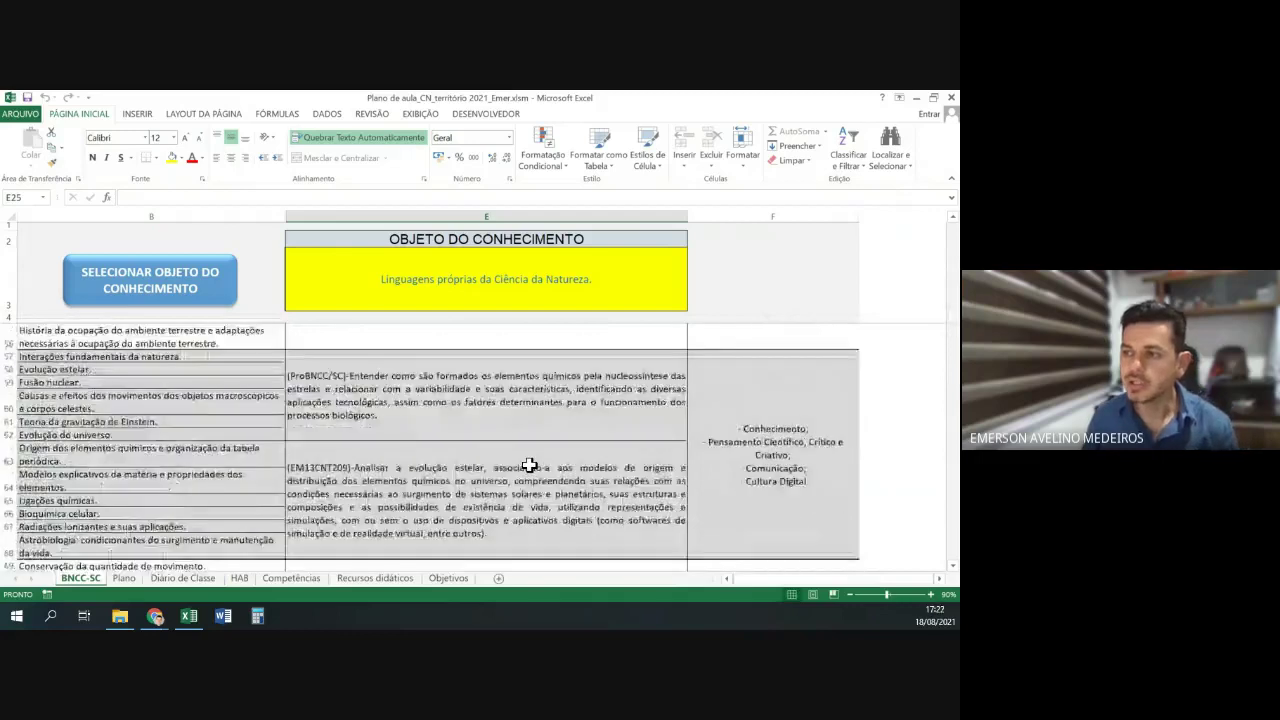
pyautogui.scroll(12, 530, 465)
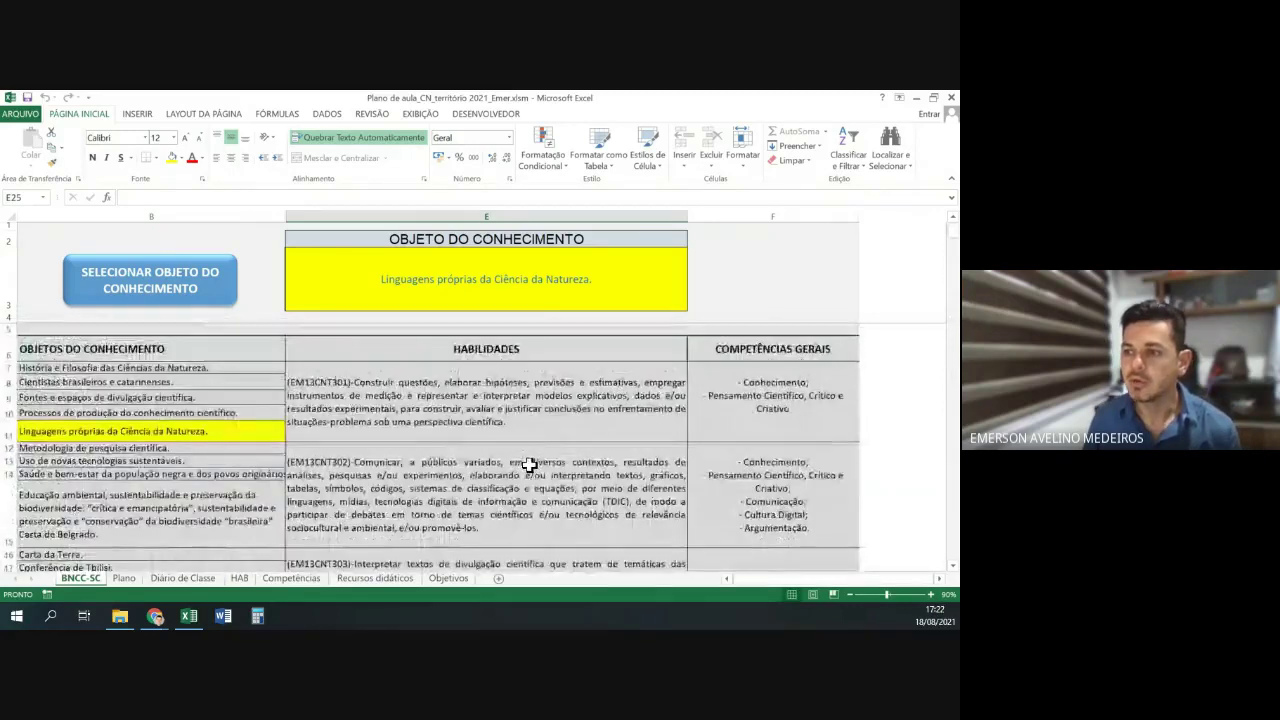
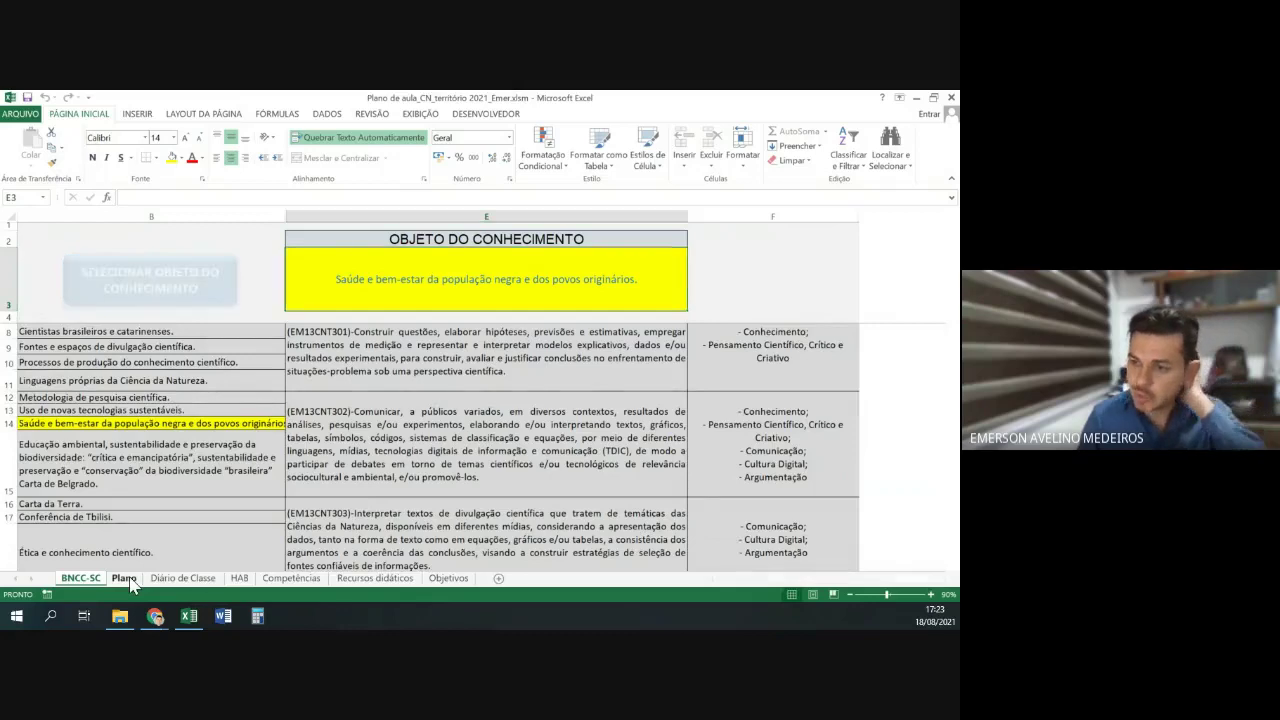
# - Open the Plano sheet and check its objeto do conhecimento entry together with the habilidades above it
pyautogui.click(128, 580)
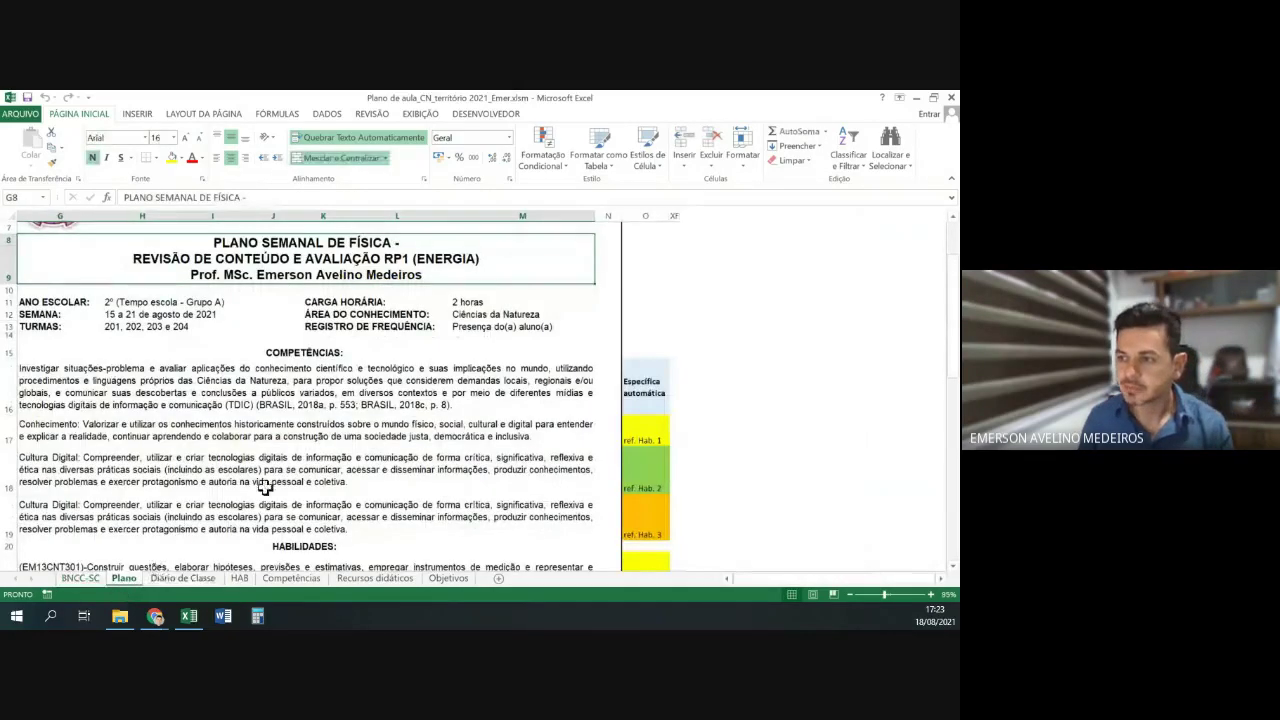
pyautogui.scroll(-3, 306, 450)
pyautogui.scroll(-2, 306, 450)
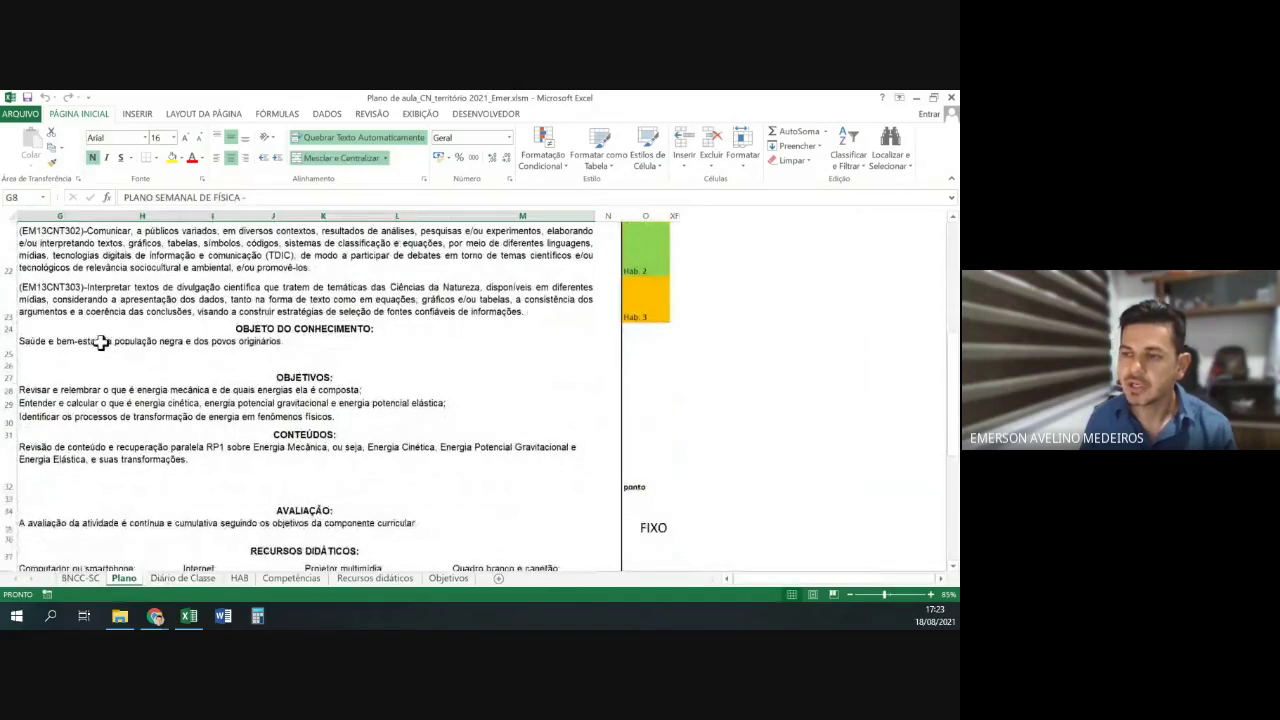
pyautogui.scroll(1, 101, 342)
pyautogui.scroll(-1, 104, 348)
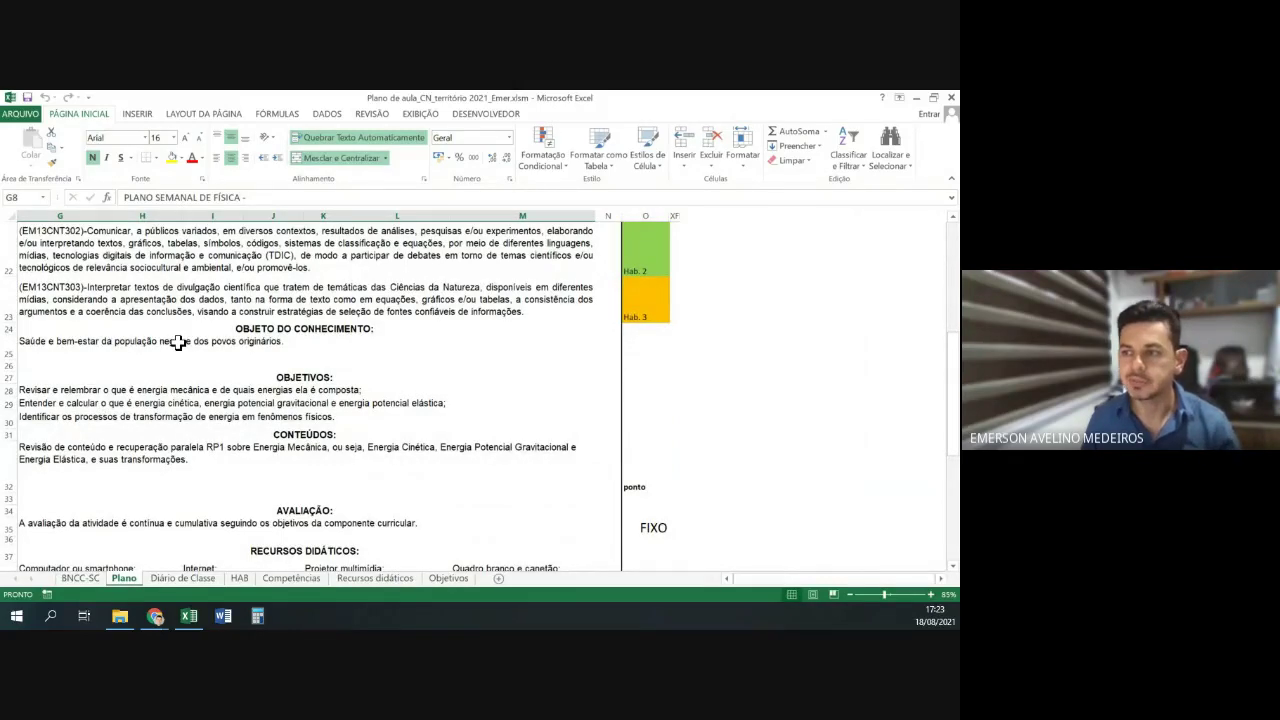
pyautogui.scroll(1, 178, 342)
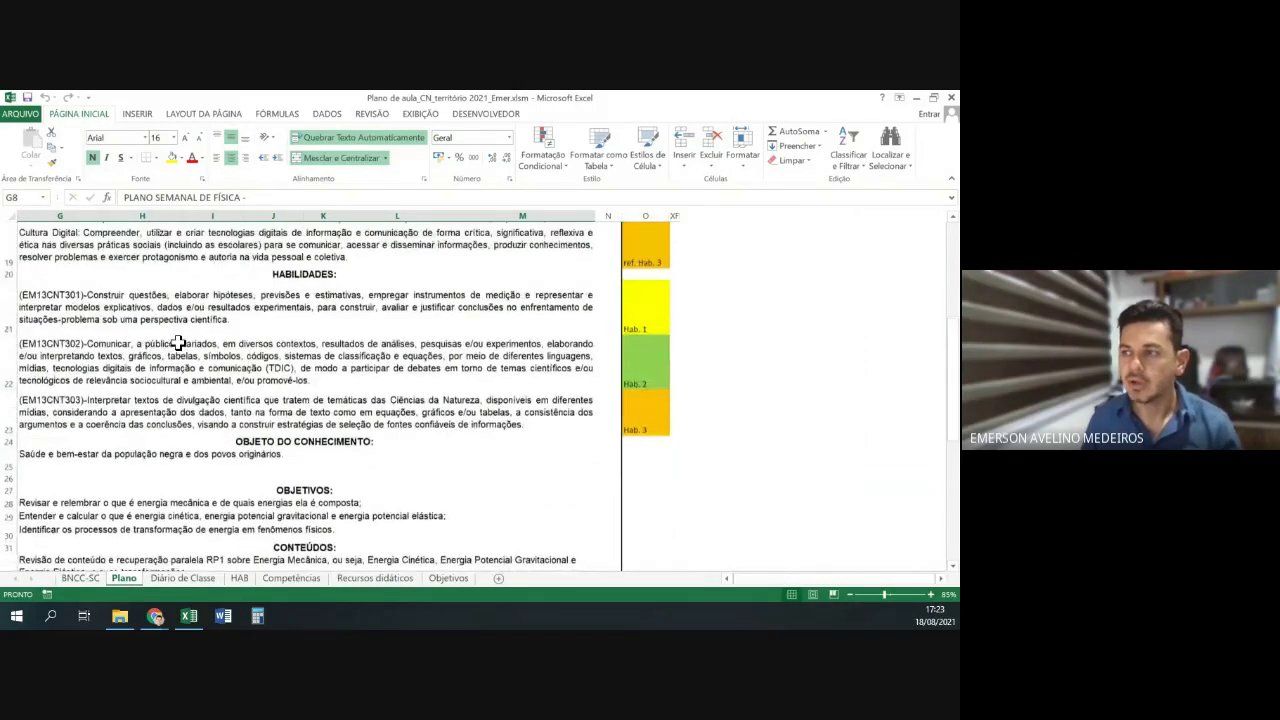
# - Choose EM13CNT301, EM13CNT302 and EM13CNT303 as the plan's first, second and third habilidades in G21 to G23
pyautogui.click(338, 306)
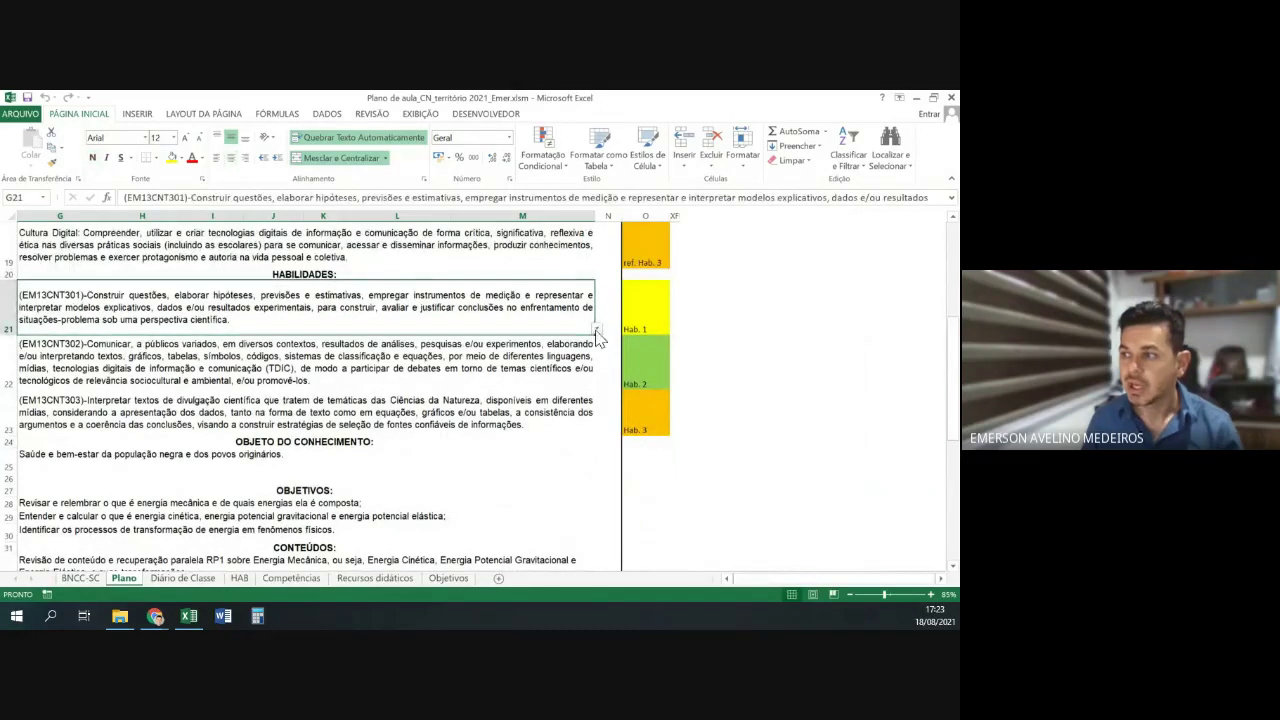
pyautogui.click(597, 329)
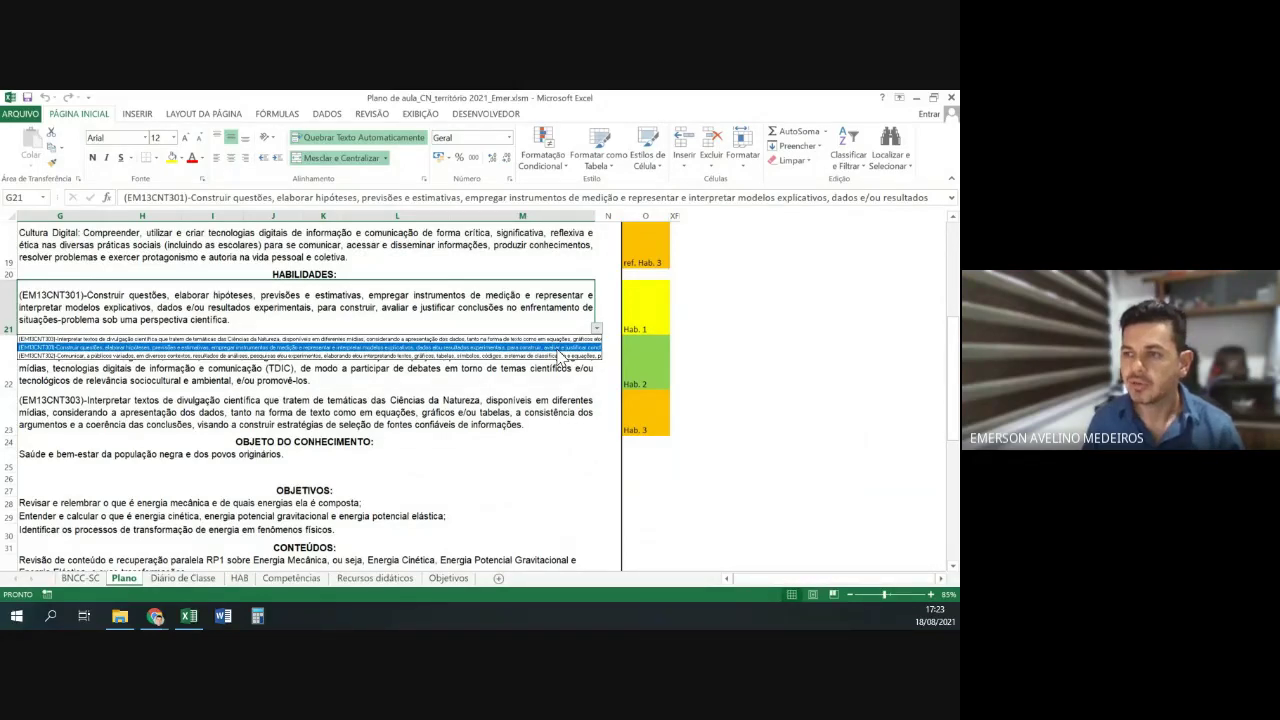
pyautogui.click(560, 349)
pyautogui.click(563, 354)
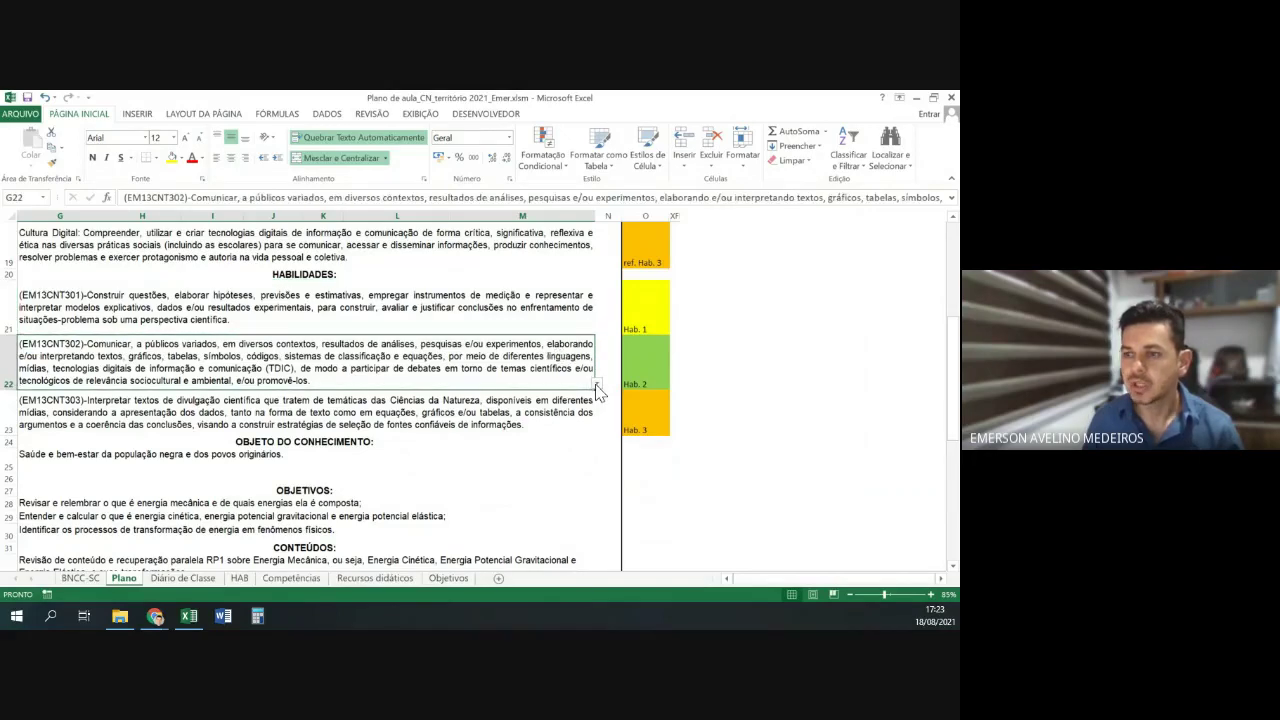
pyautogui.click(597, 384)
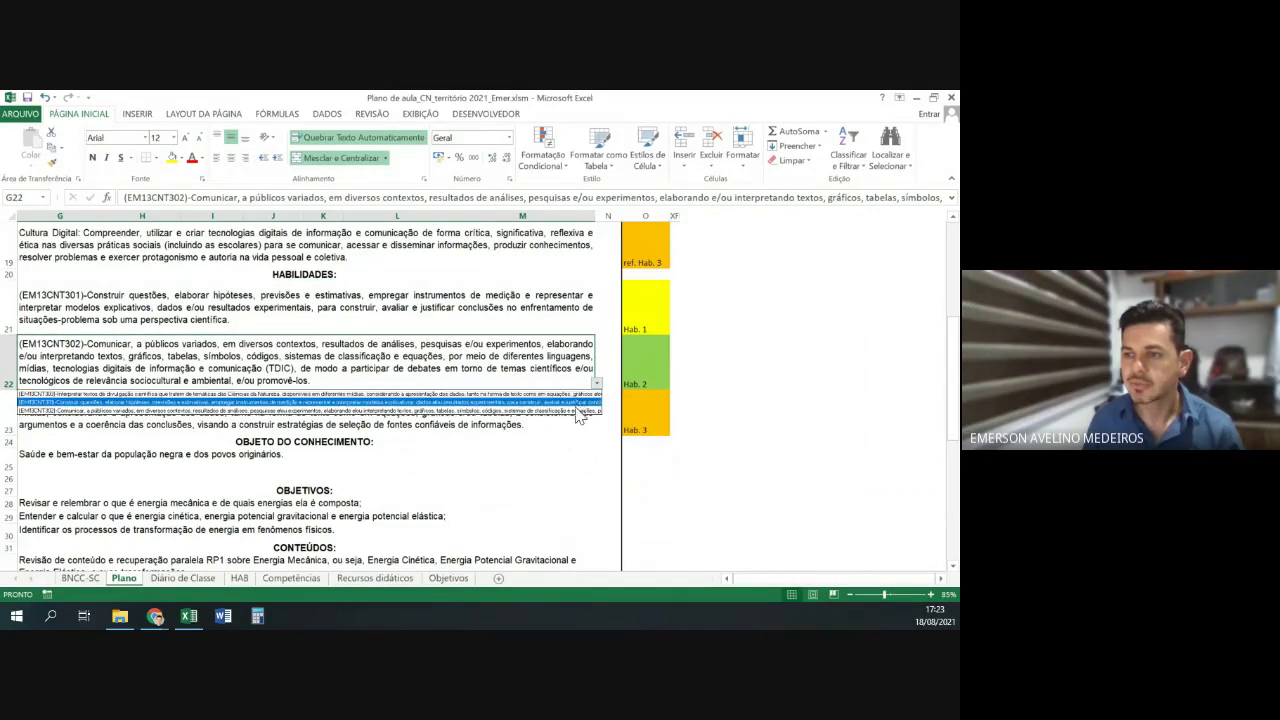
pyautogui.click(577, 410)
pyautogui.click(584, 410)
pyautogui.click(597, 430)
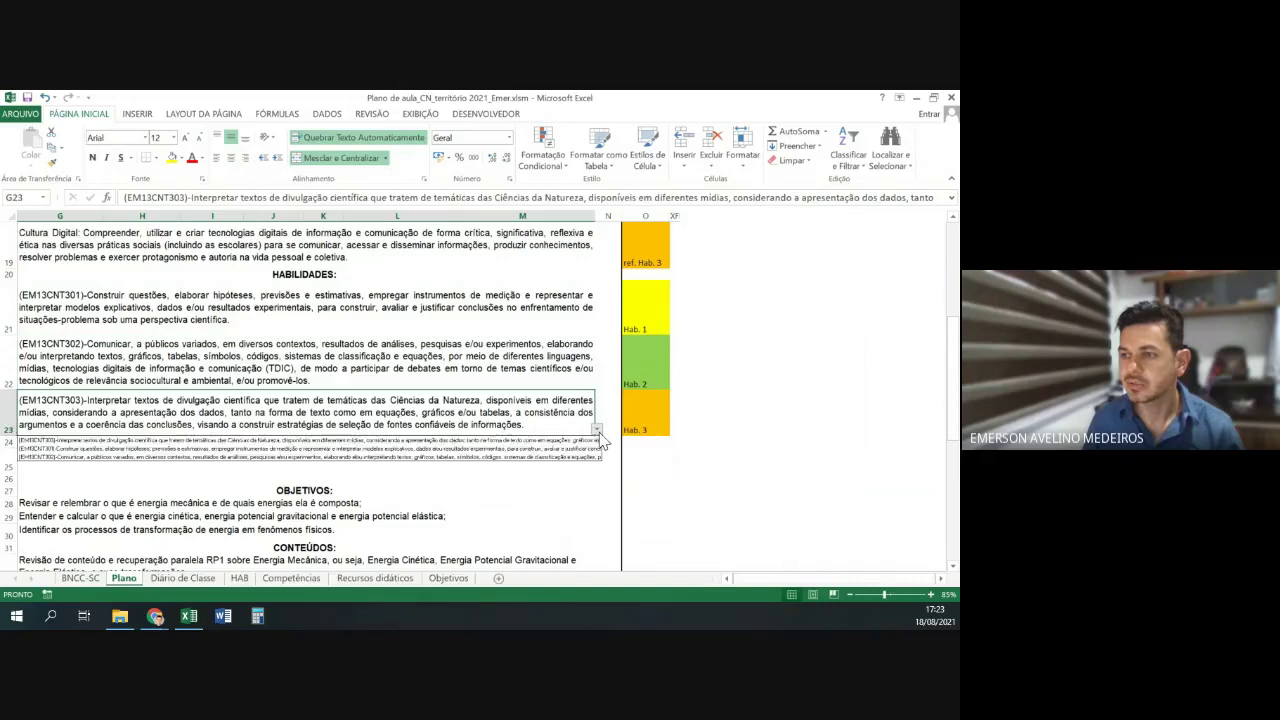
pyautogui.click(595, 440)
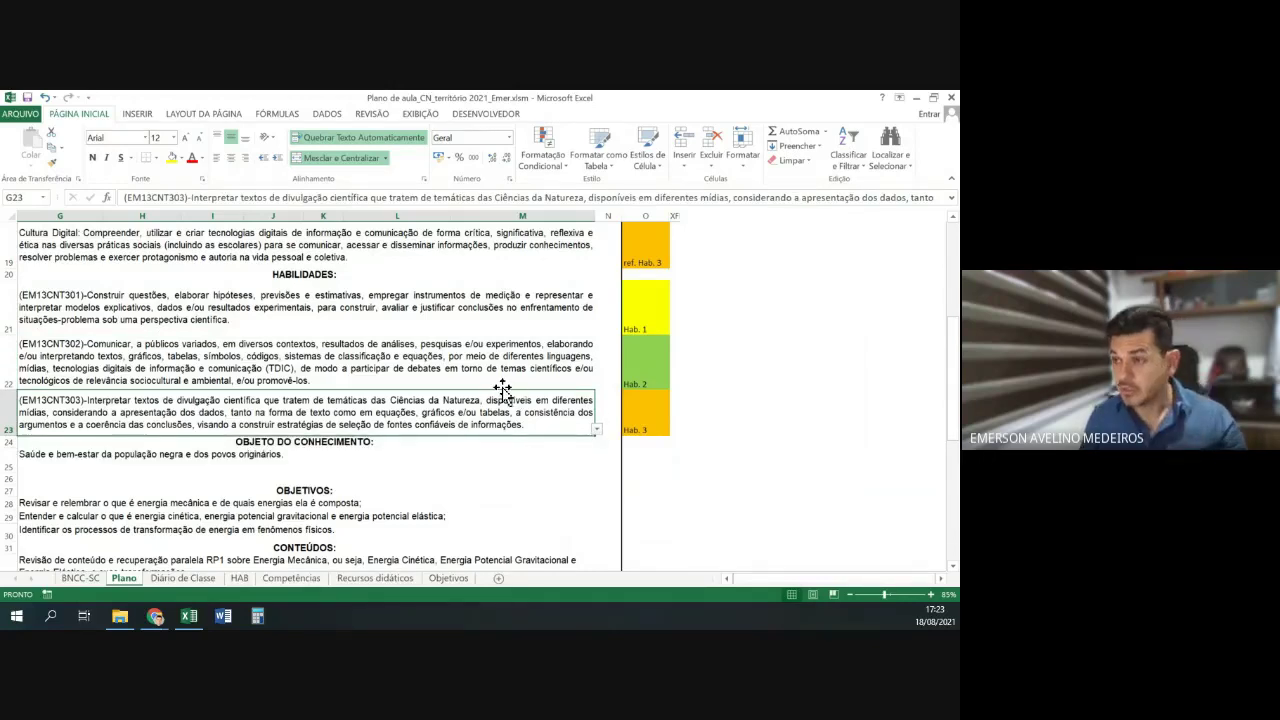
# - Set the first habilidade's competência in G17 to Pensamento Científico, Crítico e Criativo, and enlarge row 17 to fit its text
pyautogui.scroll(1, 503, 390)
pyautogui.scroll(1, 503, 390)
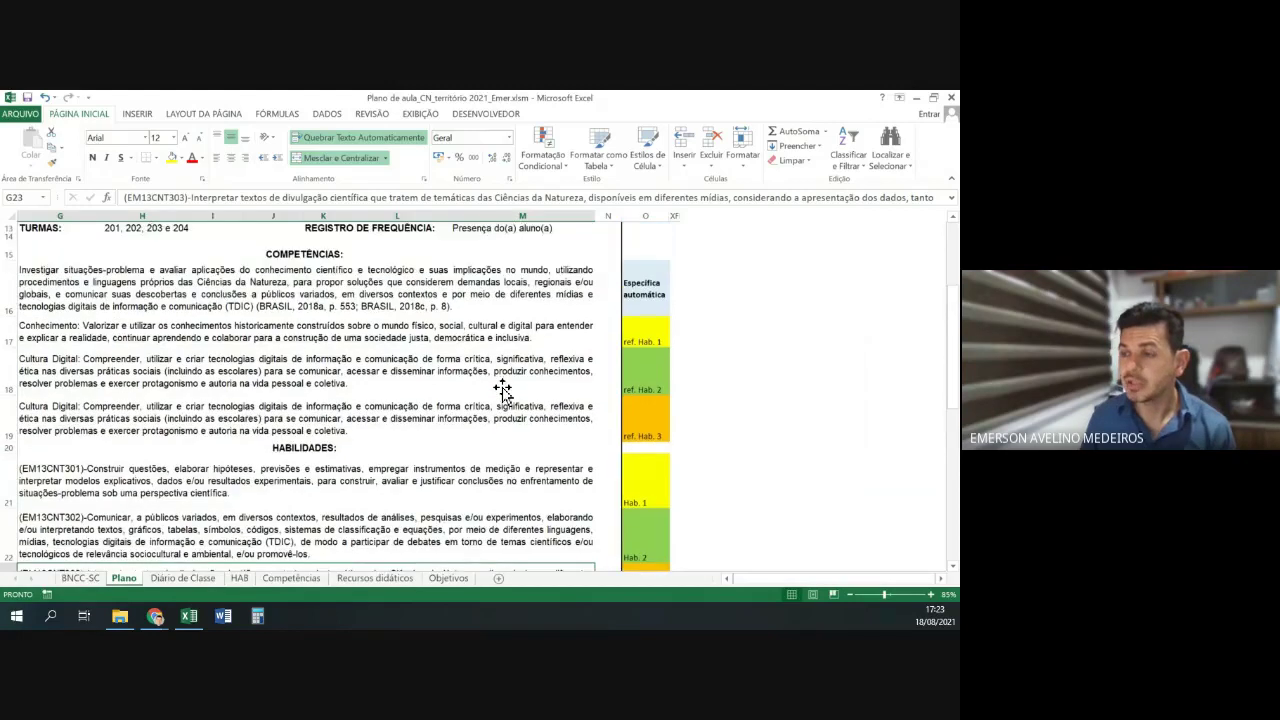
pyautogui.click(422, 288)
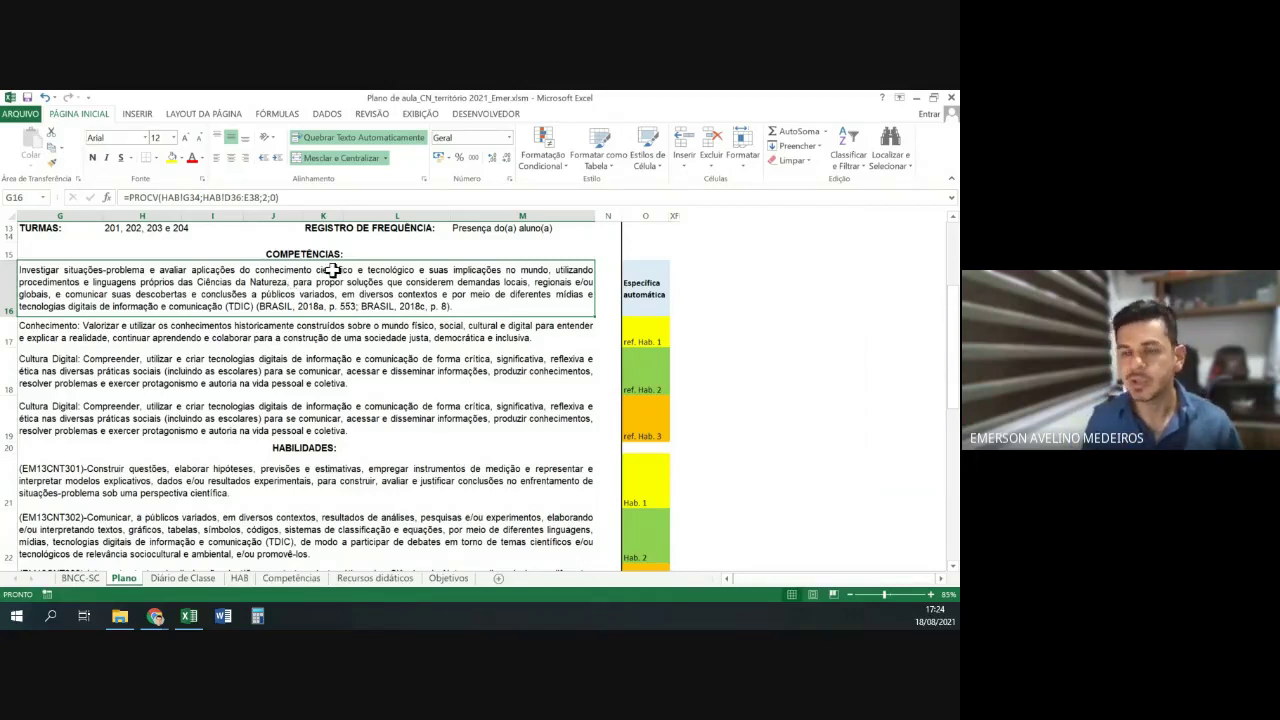
pyautogui.click(428, 338)
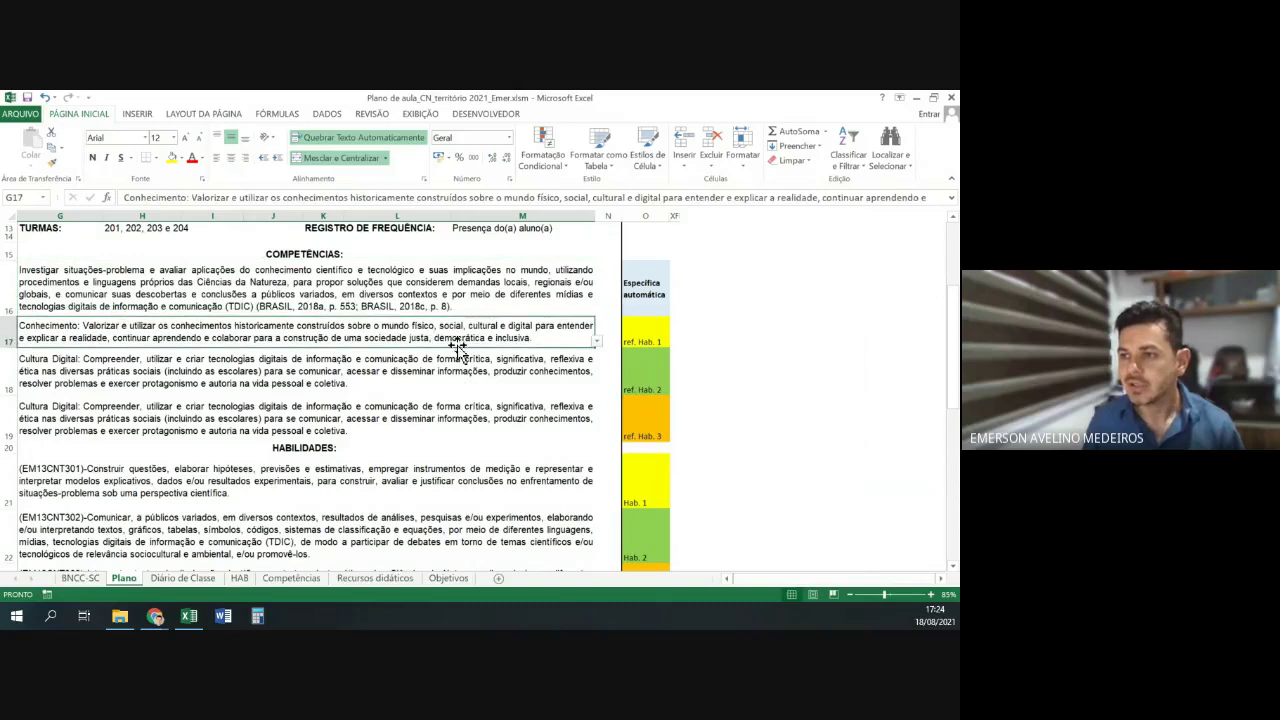
pyautogui.click(597, 342)
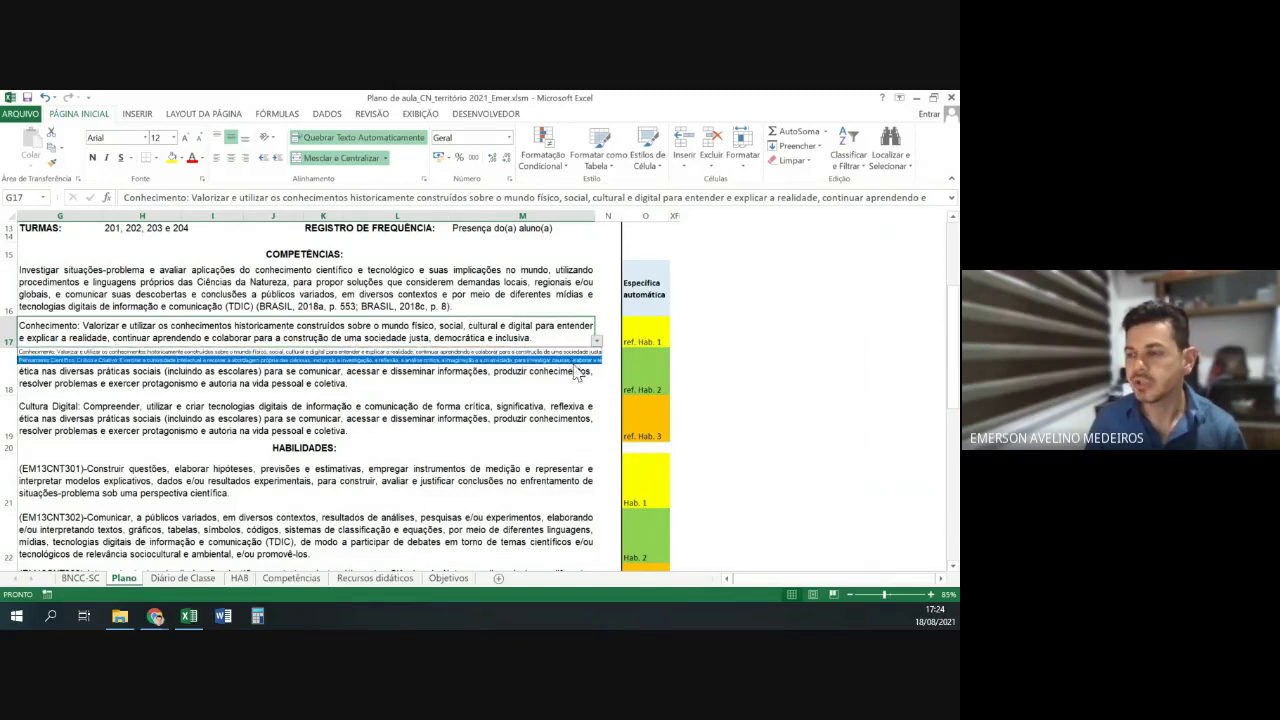
pyautogui.press('Escape')
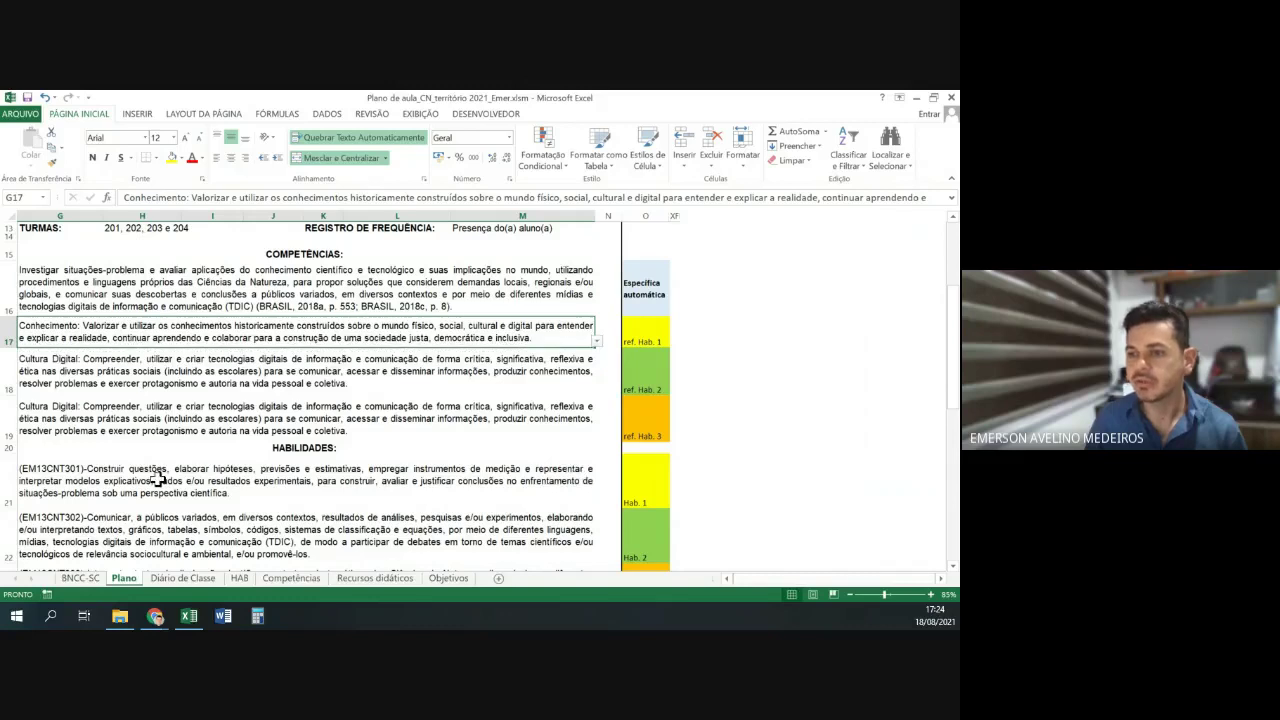
pyautogui.click(596, 343)
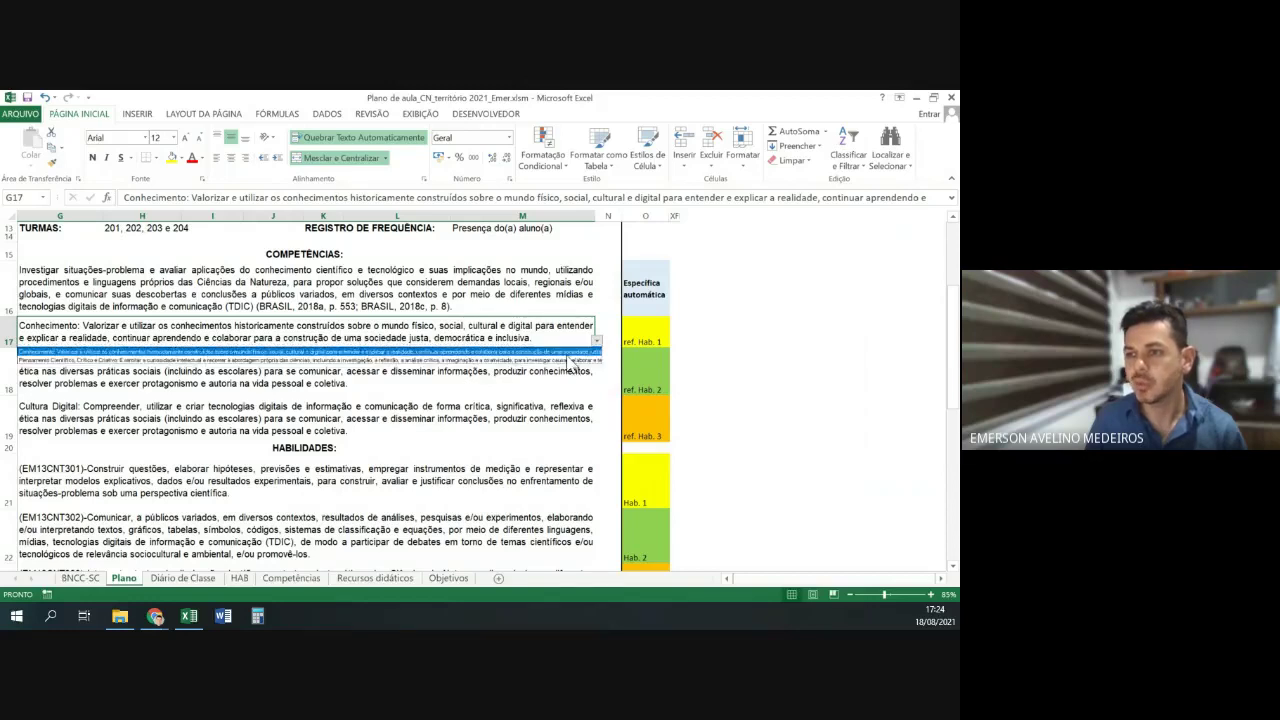
pyautogui.click(568, 359)
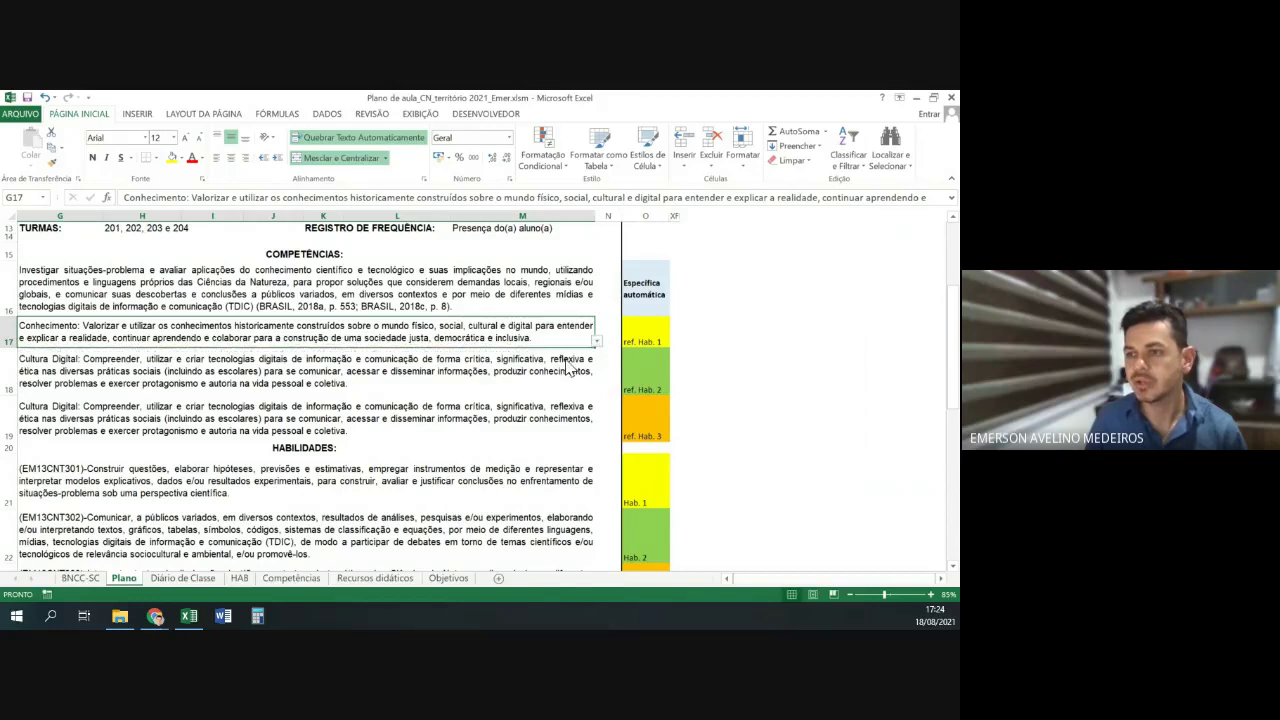
pyautogui.moveTo(13, 344); pyautogui.dragTo(13, 354)
# - Choose Comunicação as the competência for the second habilidade in G18
pyautogui.click(163, 383)
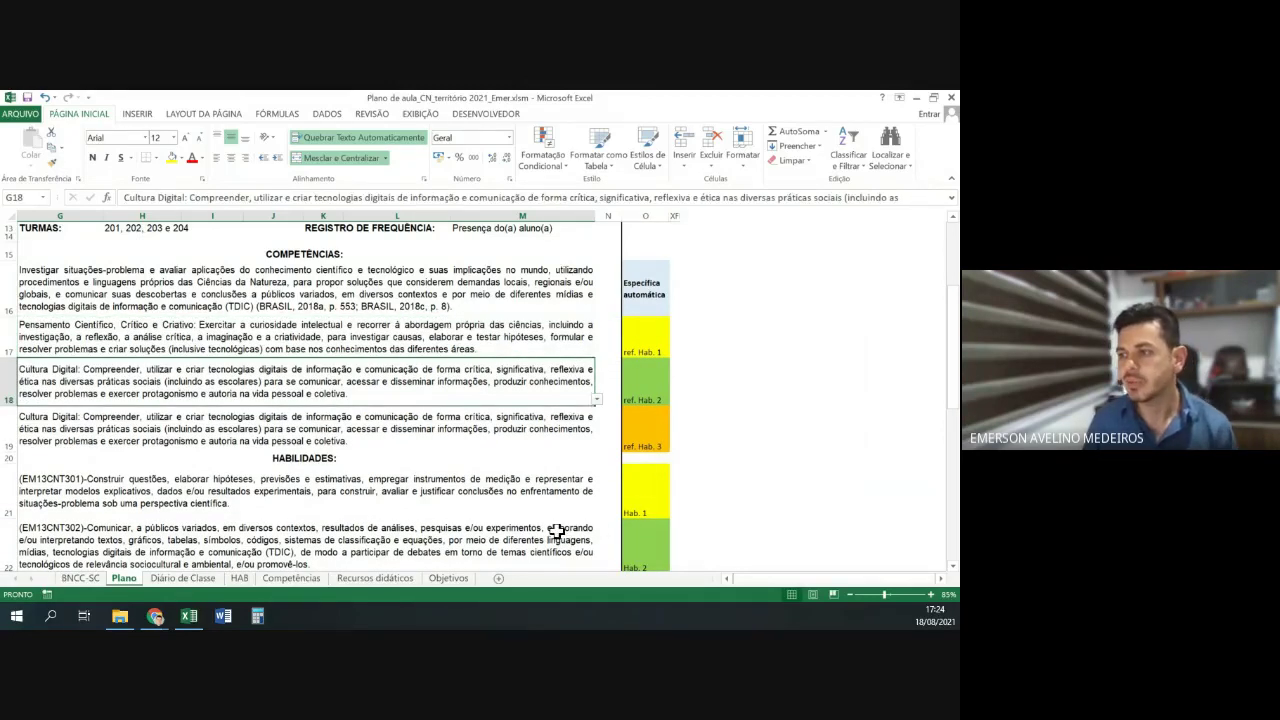
pyautogui.click(597, 399)
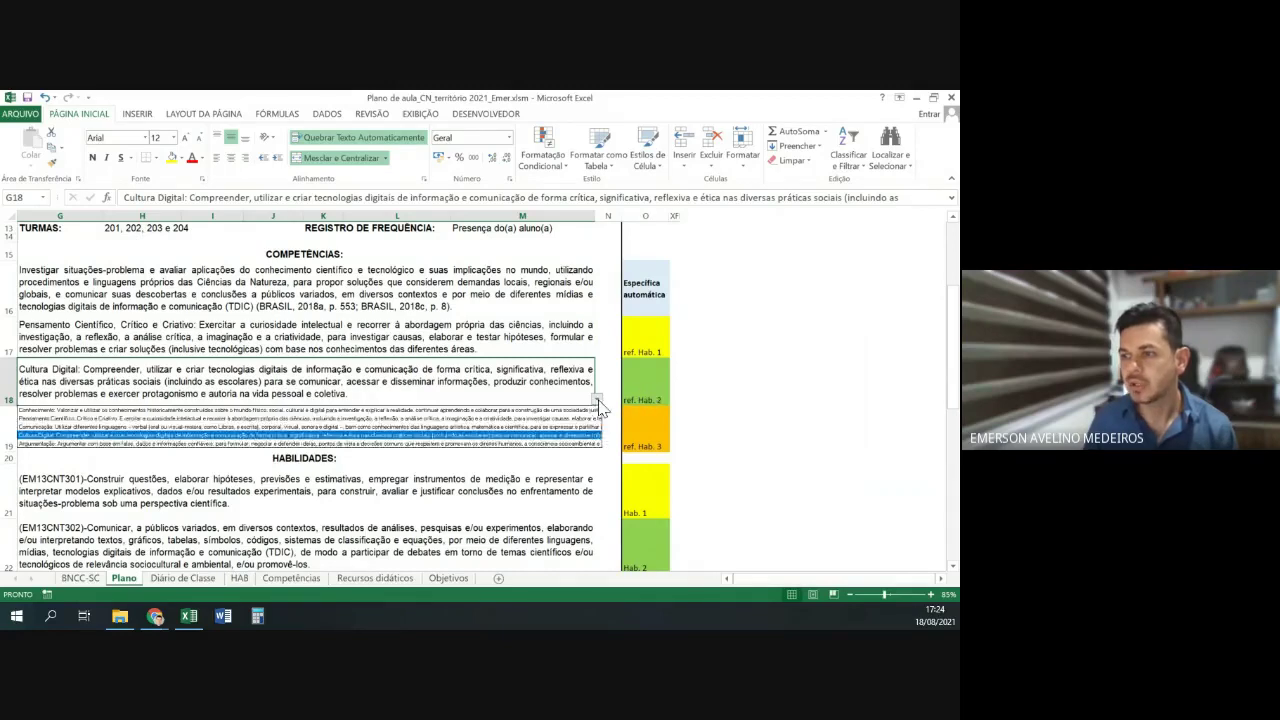
pyautogui.click(517, 428)
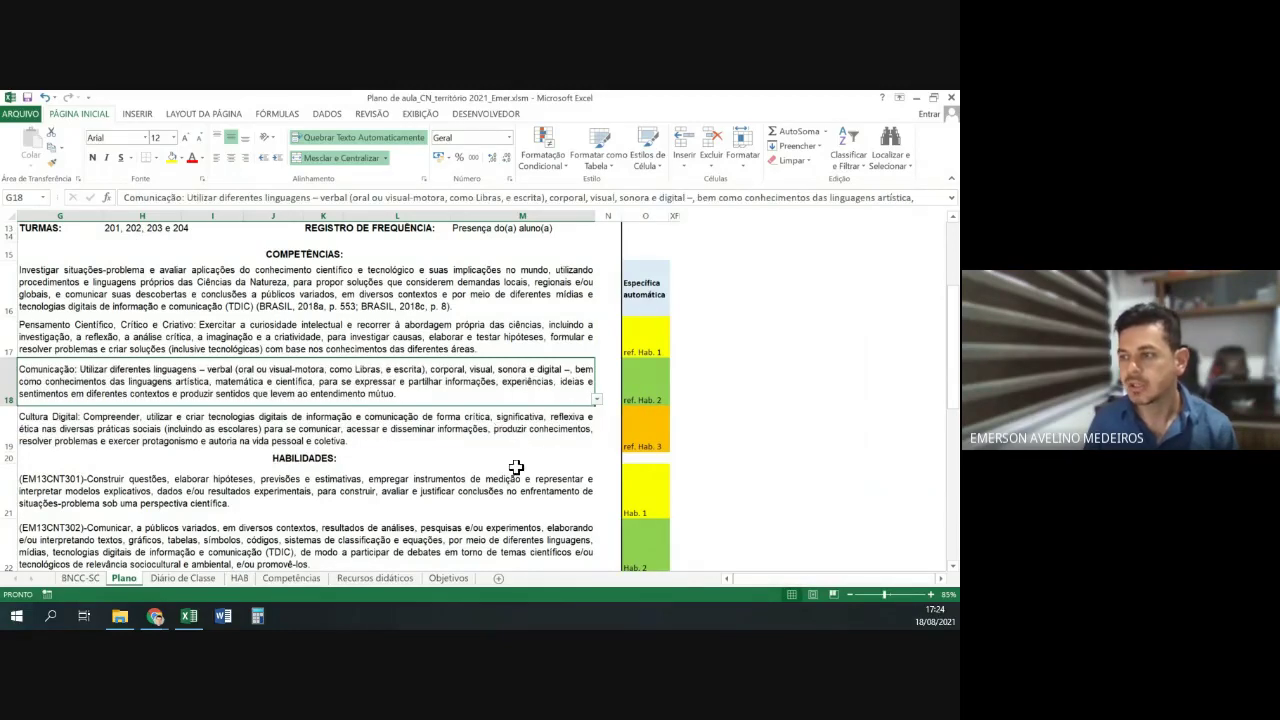
# - Check the third habilidade, EM13CNT303, and choose Comunicação as its competência in G19
pyautogui.scroll(-1, 516, 467)
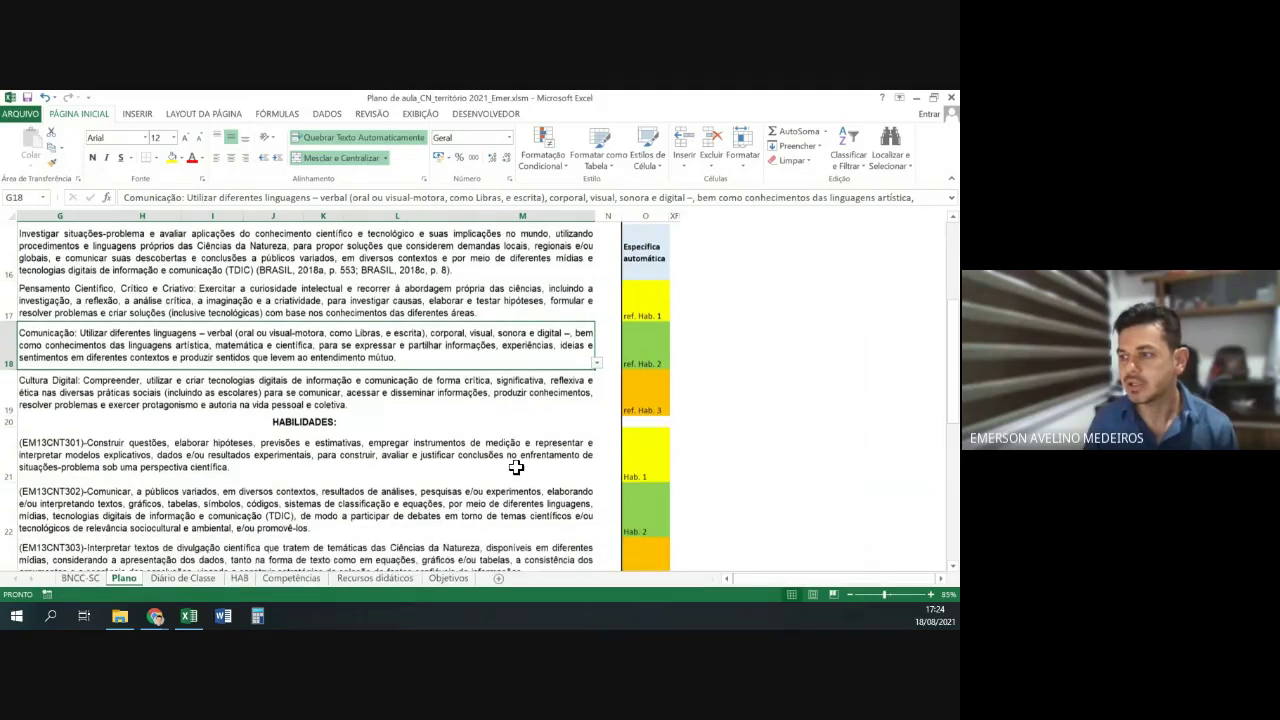
pyautogui.scroll(-3, 516, 467)
pyautogui.click(521, 410)
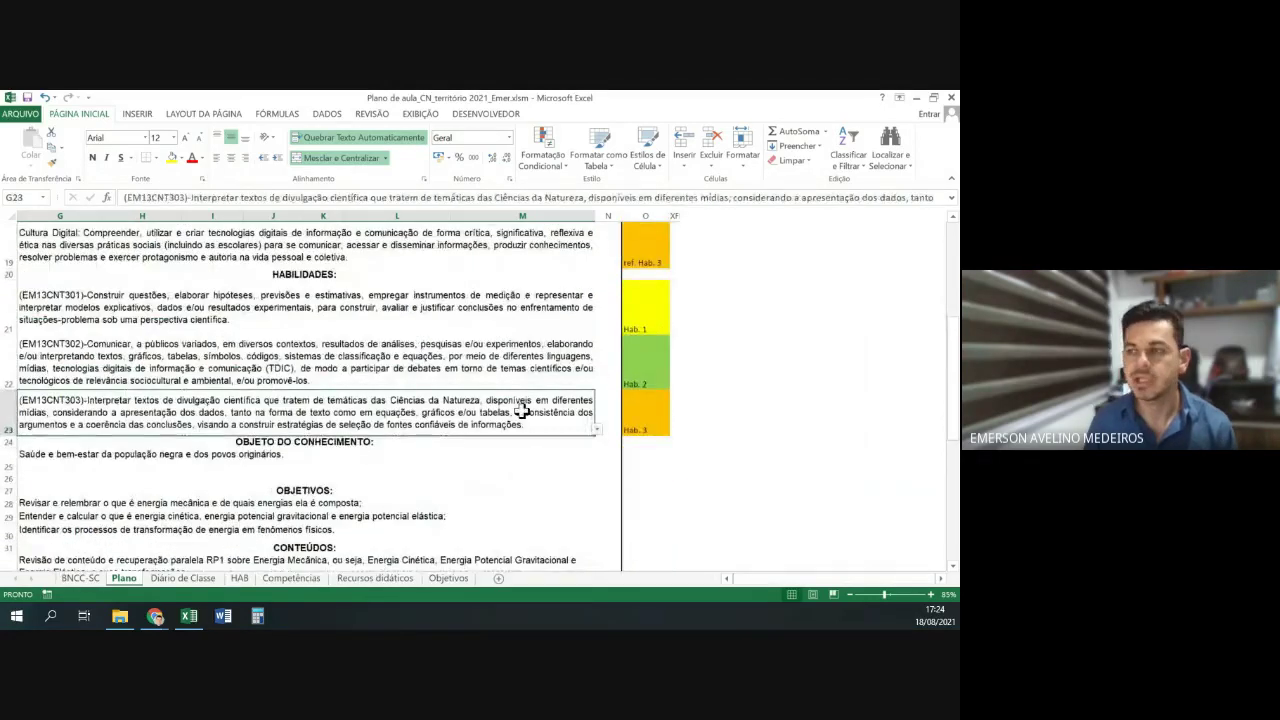
pyautogui.scroll(3, 515, 395)
pyautogui.click(580, 381)
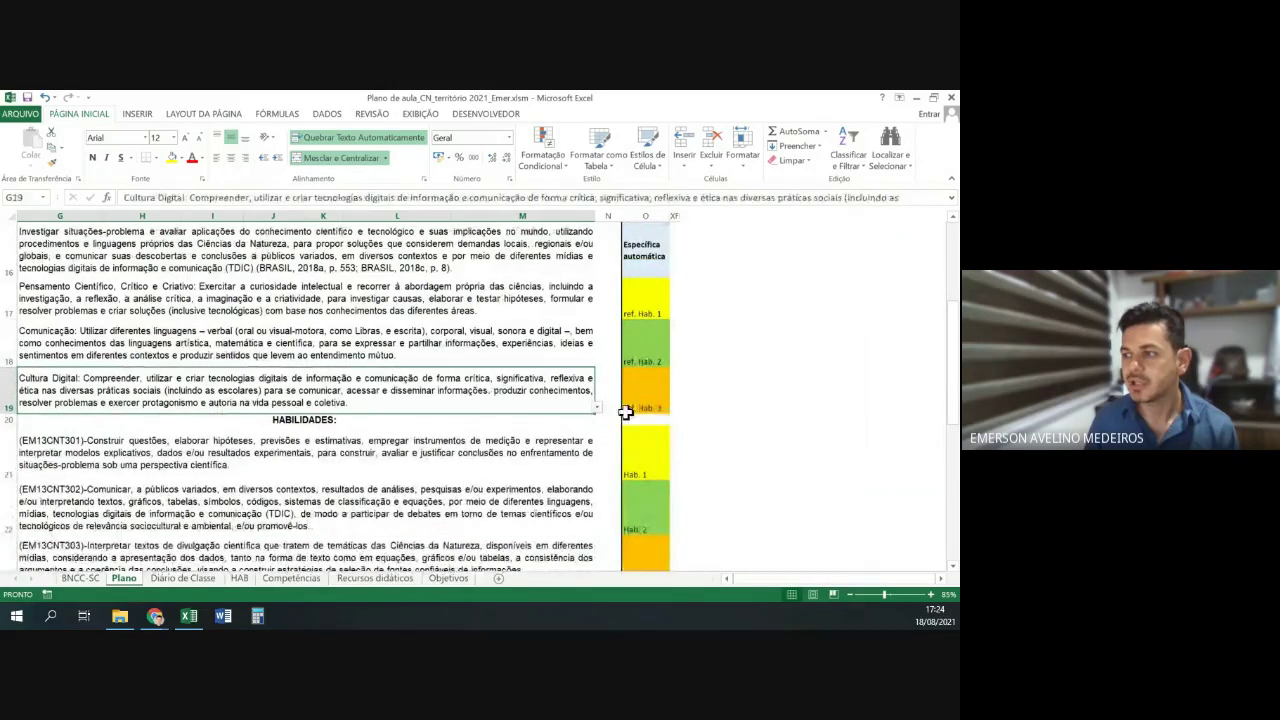
pyautogui.click(597, 407)
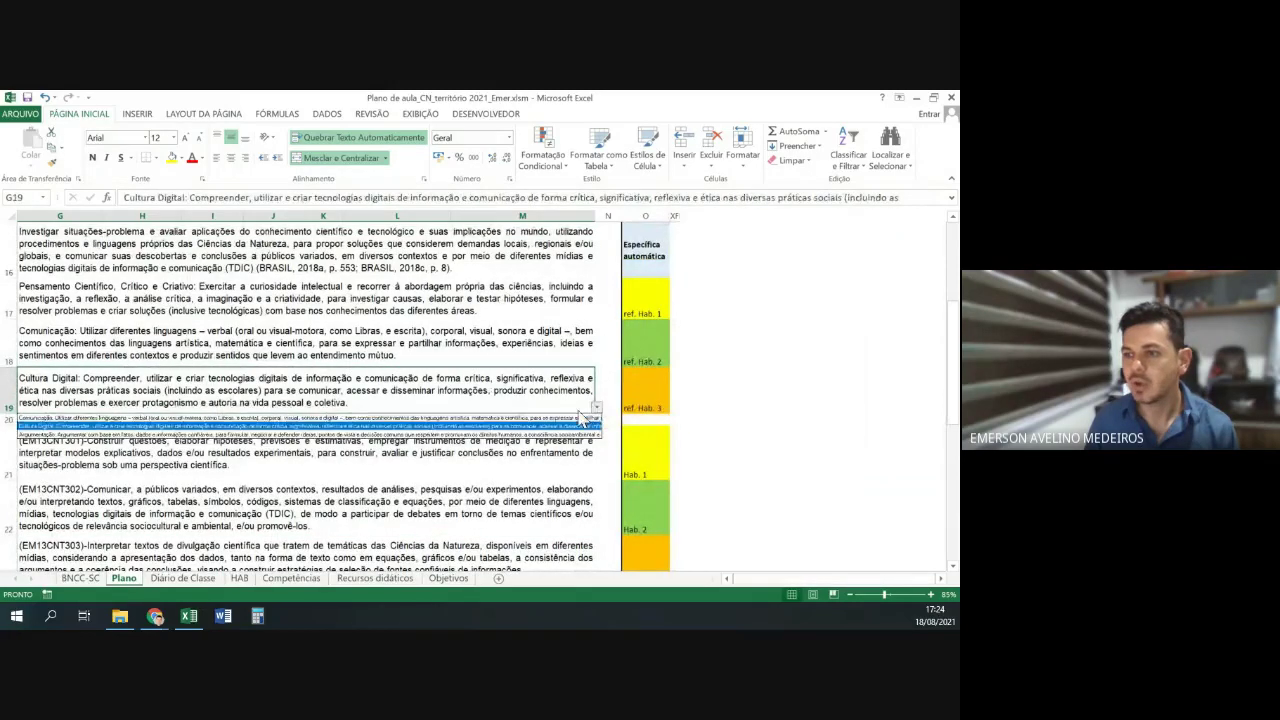
pyautogui.click(558, 417)
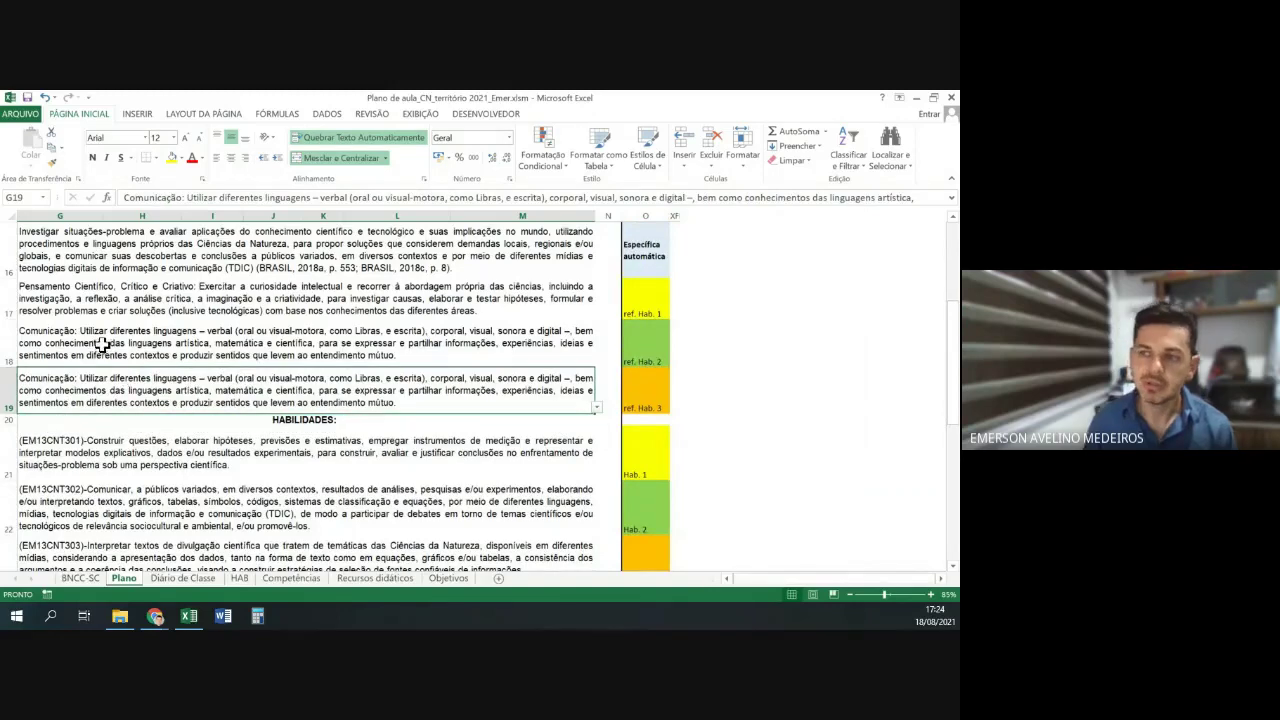
# - Review the plan's competências, objetivos, conteúdos, avaliação, recursos didáticos and metodologia, and return to its heading
pyautogui.scroll(1, 110, 347)
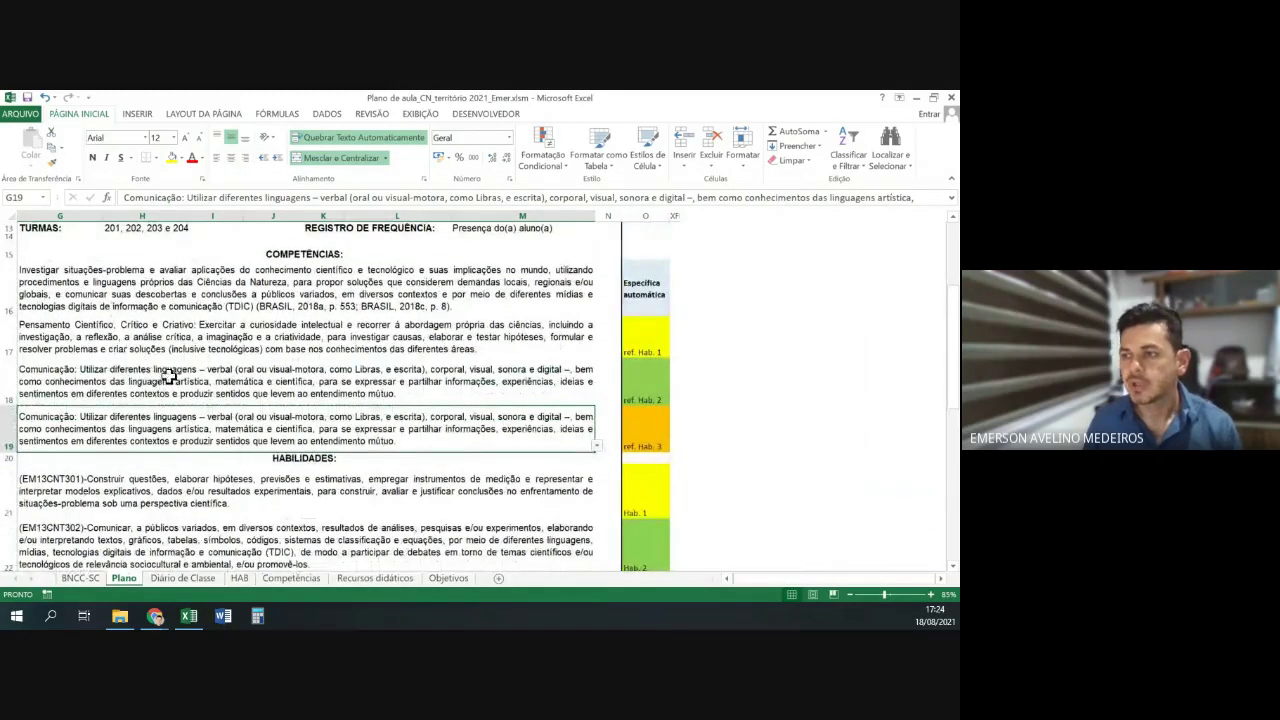
pyautogui.scroll(-1, 195, 340)
pyautogui.scroll(-2, 197, 344)
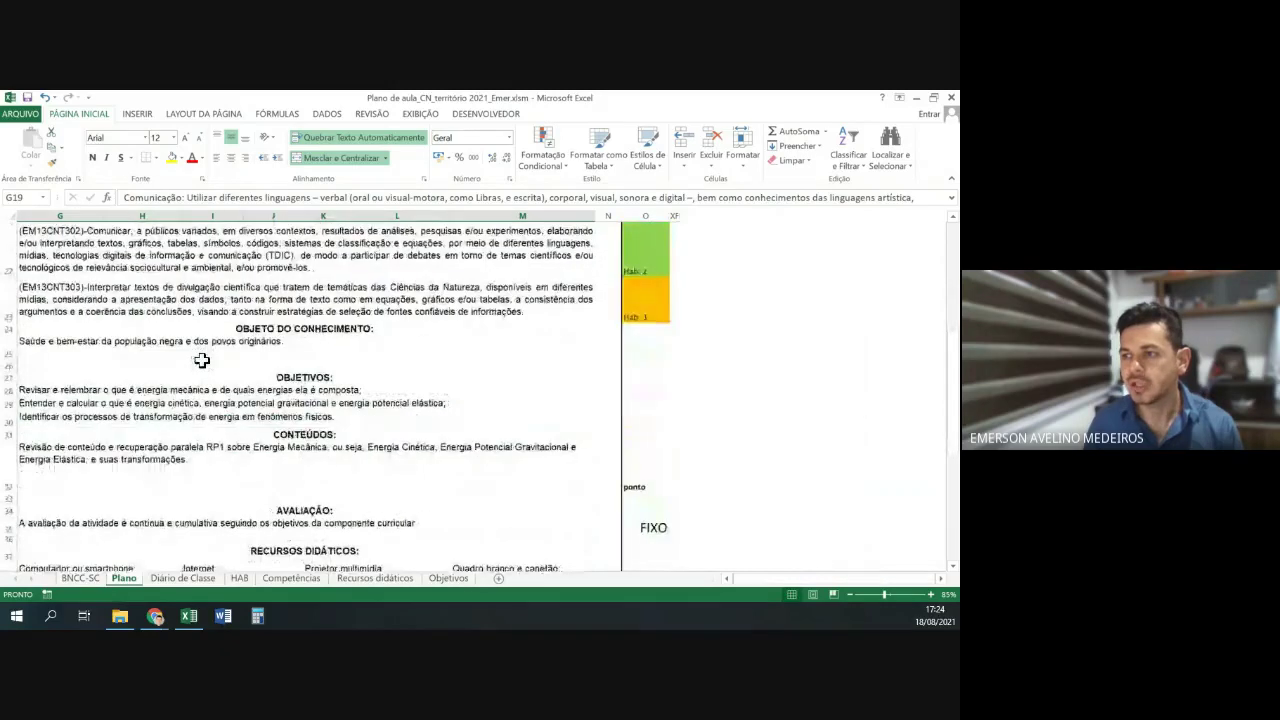
pyautogui.scroll(-3, 202, 360)
pyautogui.click(230, 289)
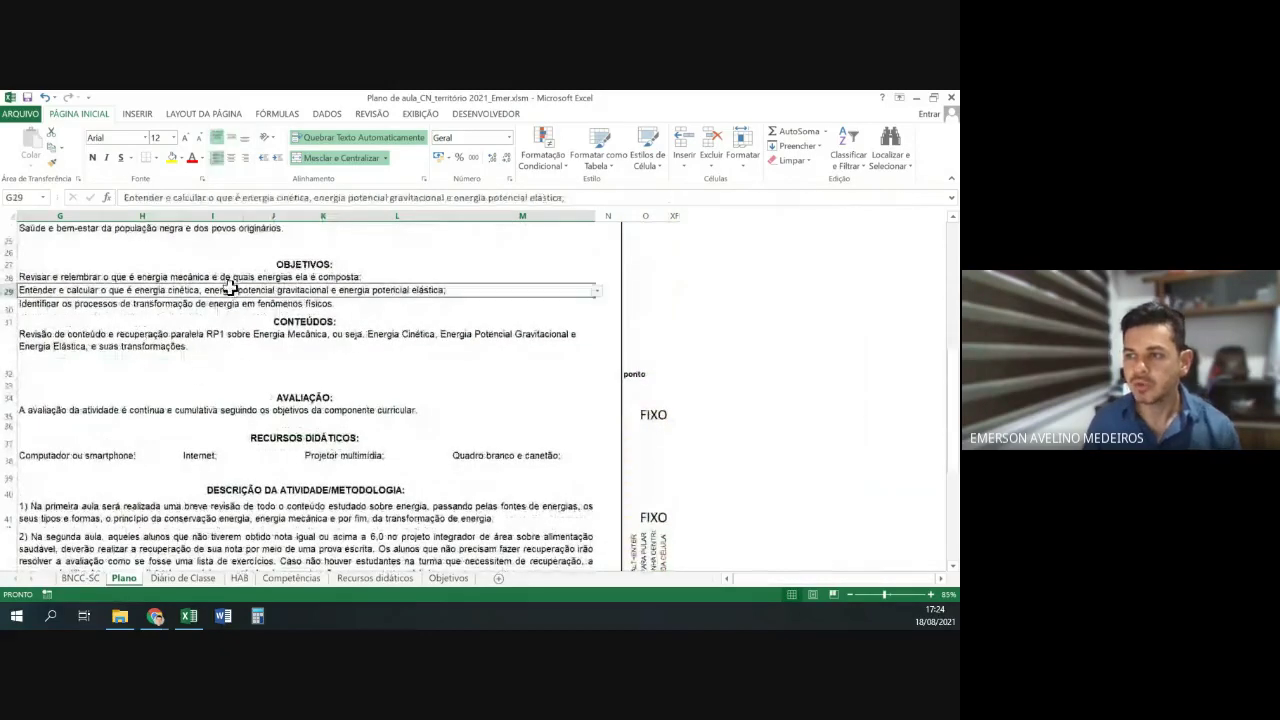
pyautogui.click(220, 339)
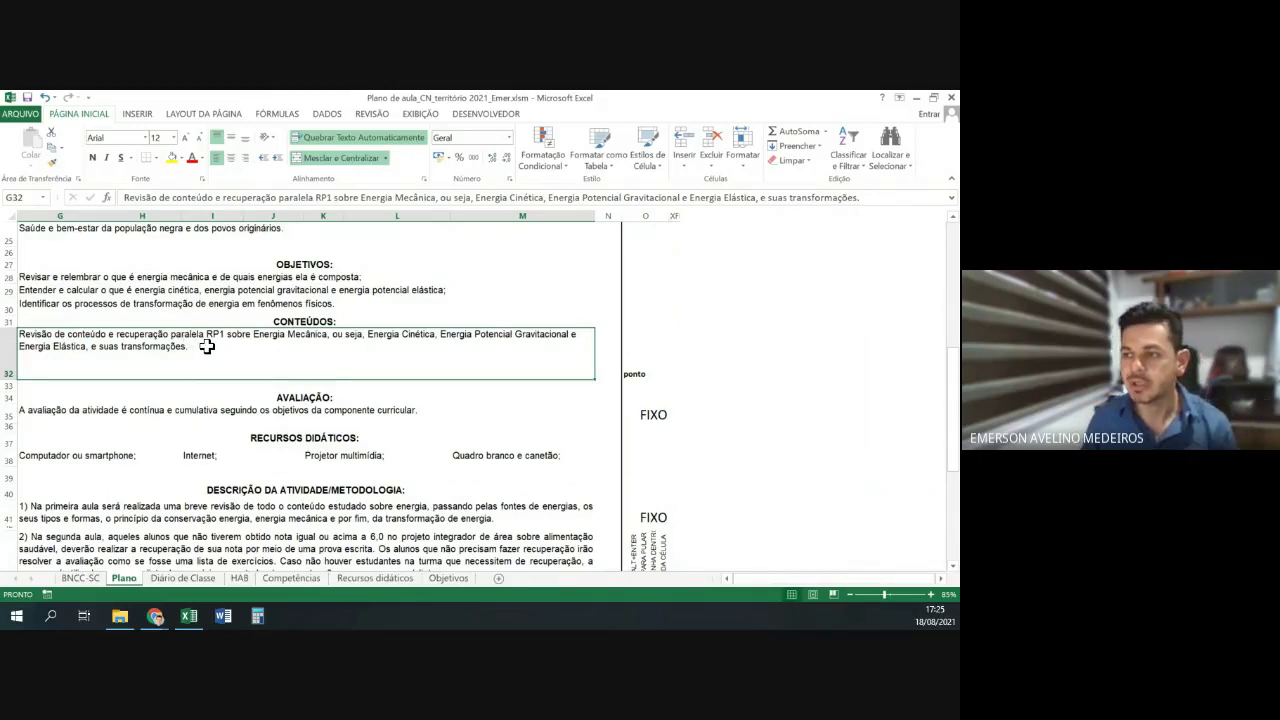
pyautogui.scroll(-2, 206, 346)
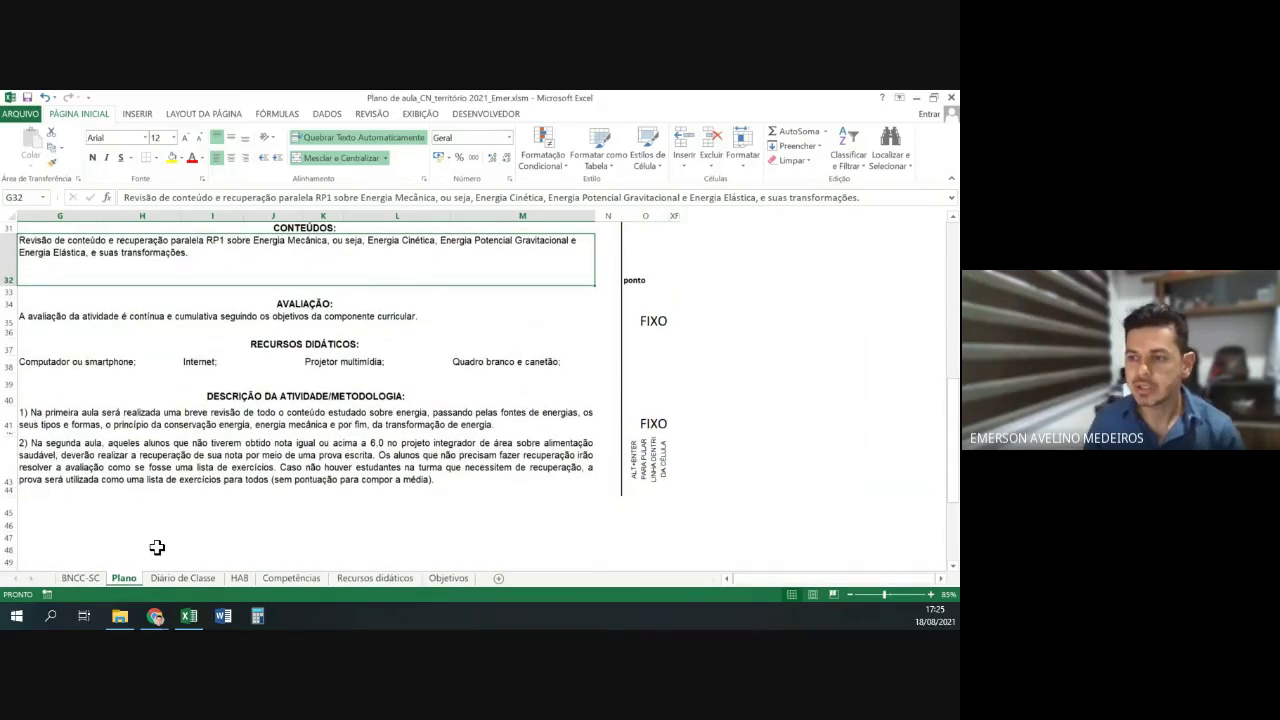
pyautogui.scroll(10, 208, 529)
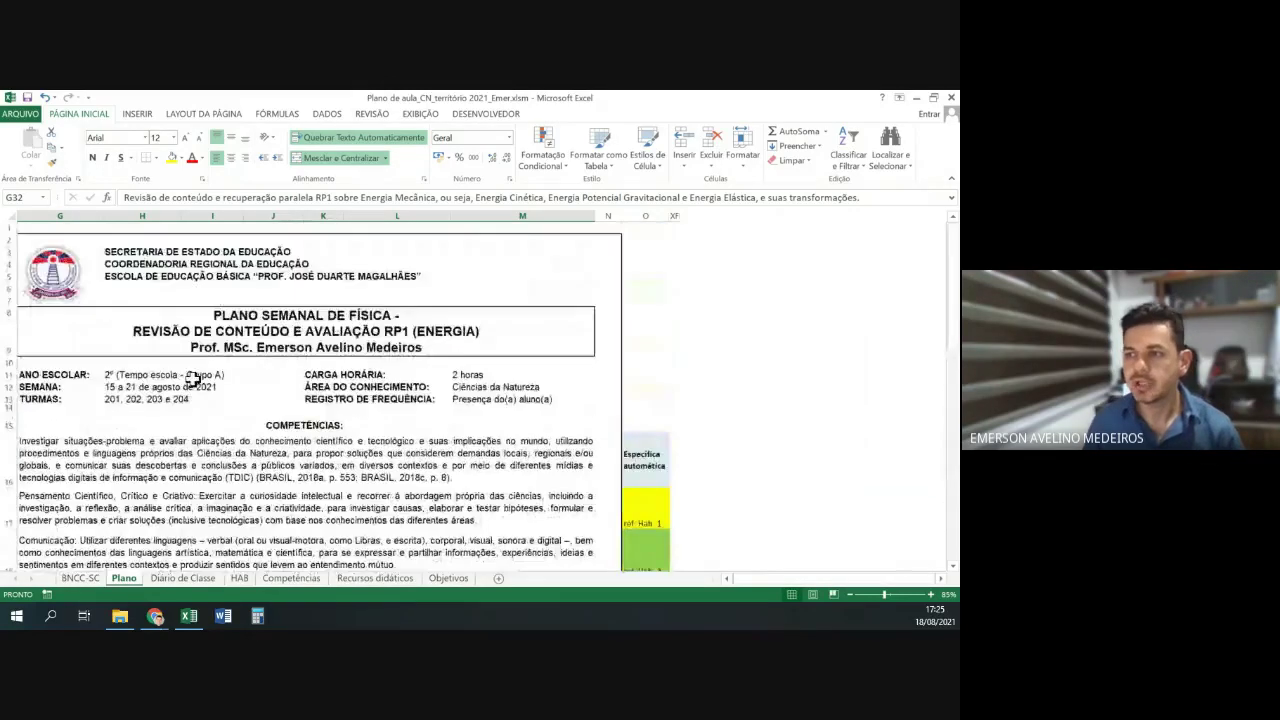
# - Preview the weekly plan's printed page with Microsoft Print to PDF as the printer, and return to the sheet without printing
pyautogui.click(31, 119)
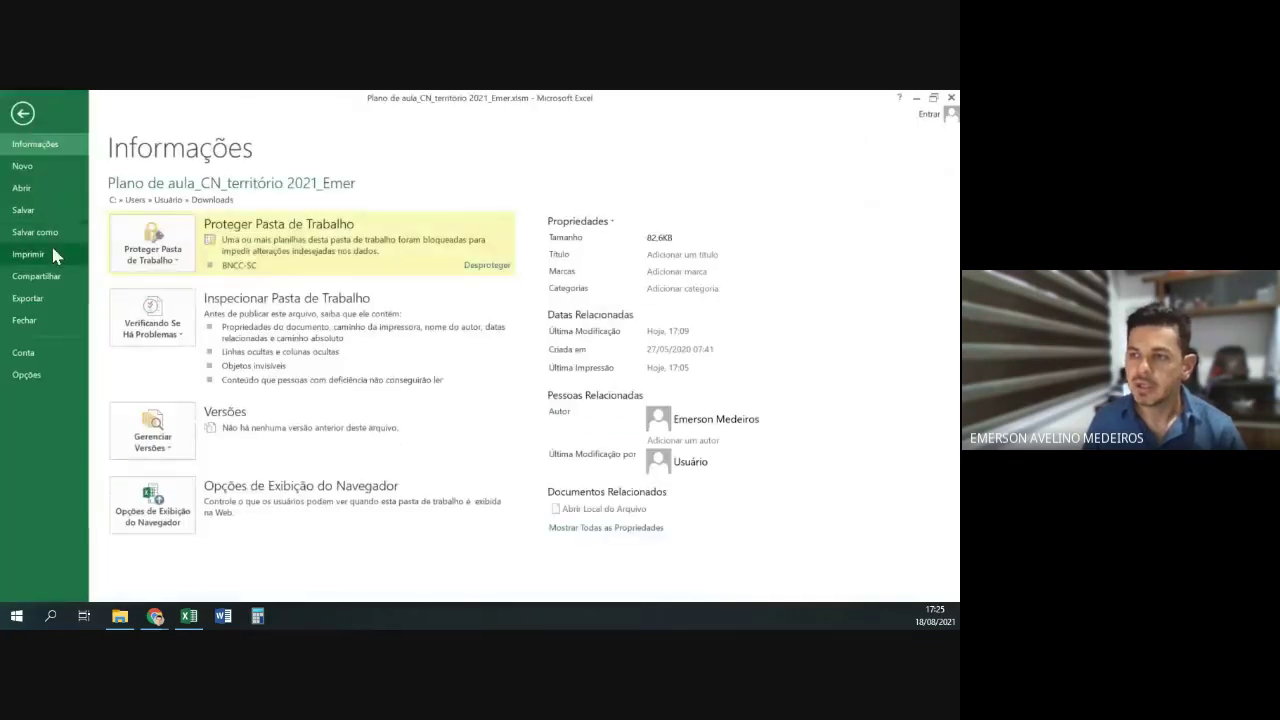
pyautogui.click(45, 254)
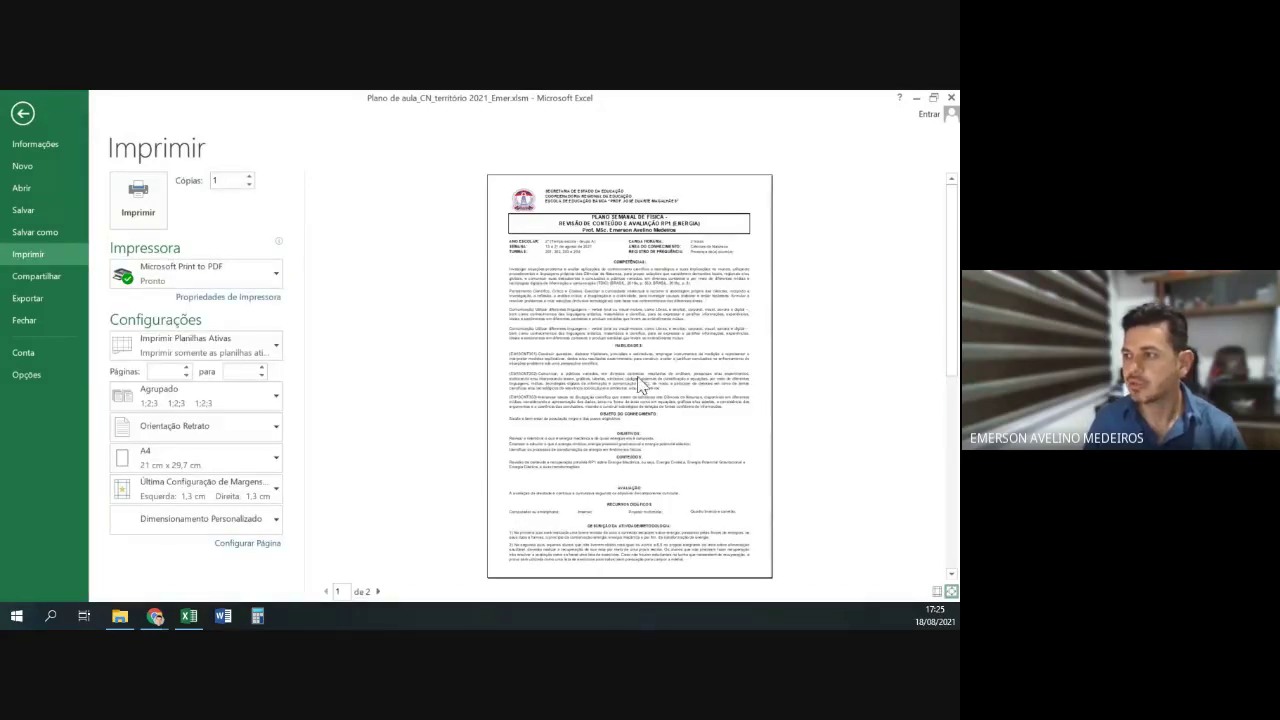
pyautogui.click(23, 114)
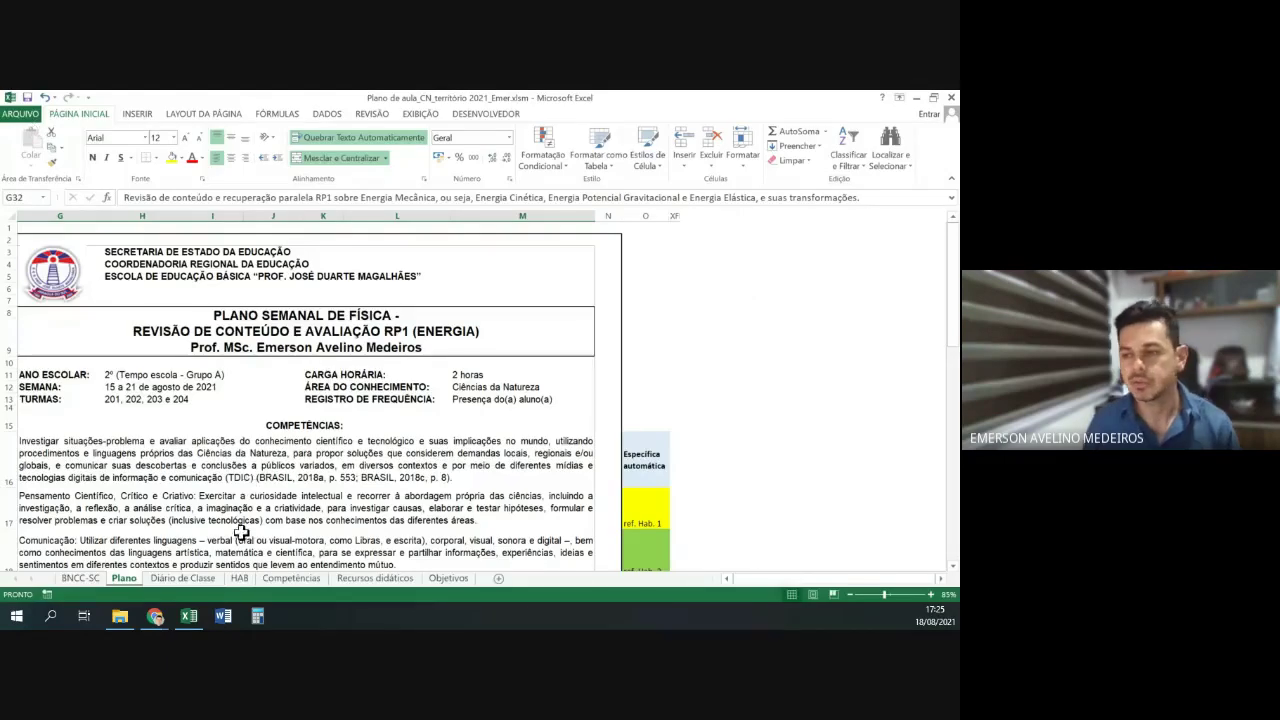
# - Regenerate the class record text on the Diário de Classe sheet from the current plan, and return to the Plano sheet
pyautogui.click(210, 579)
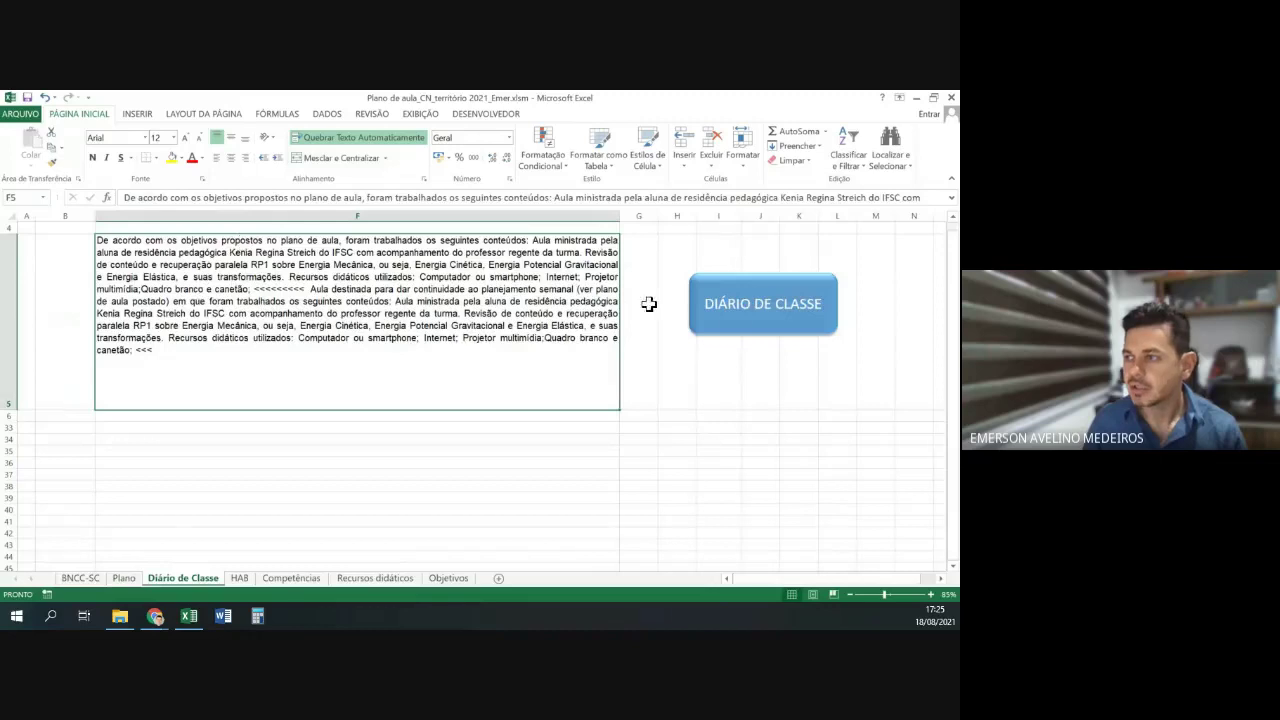
pyautogui.click(762, 316)
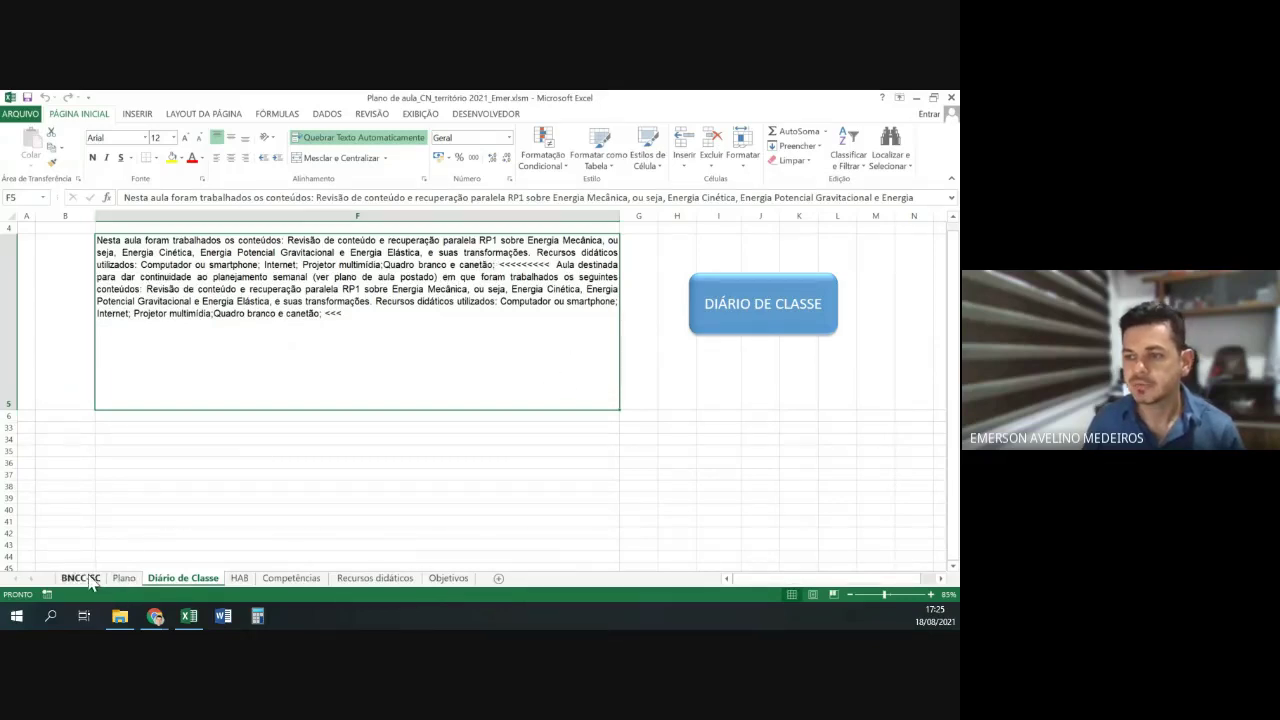
pyautogui.click(122, 579)
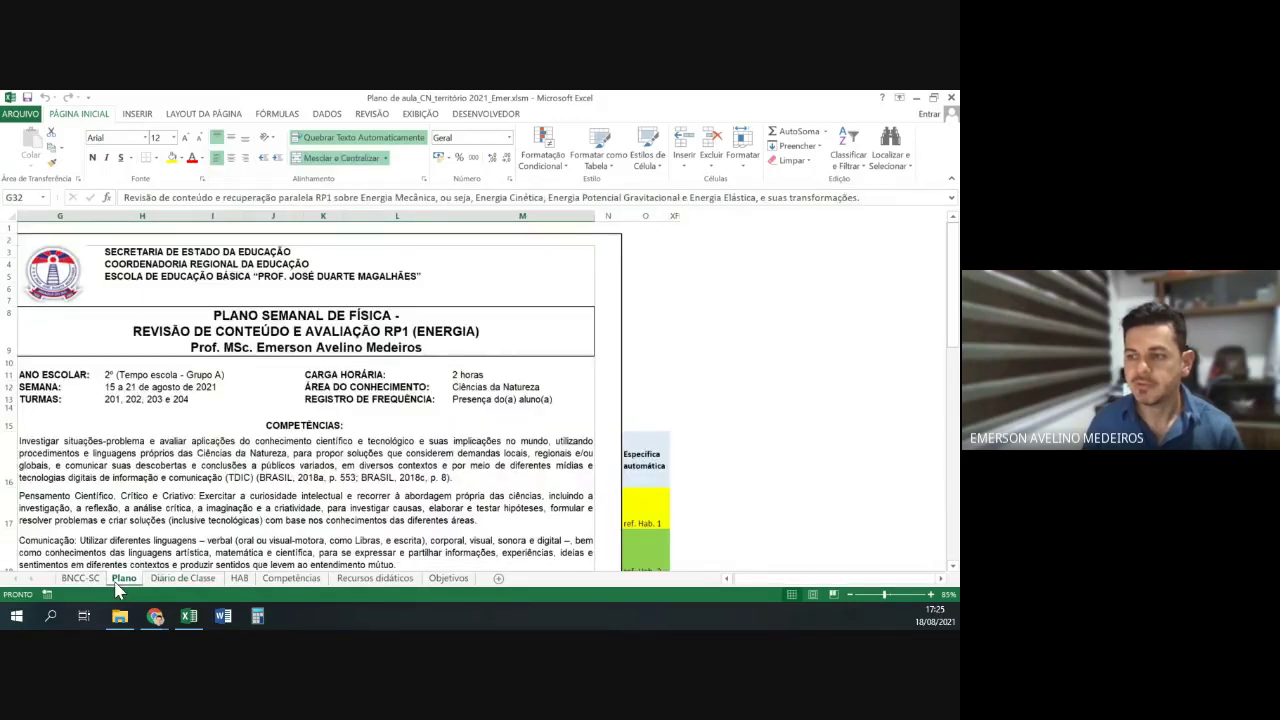
pyautogui.click(728, 579)
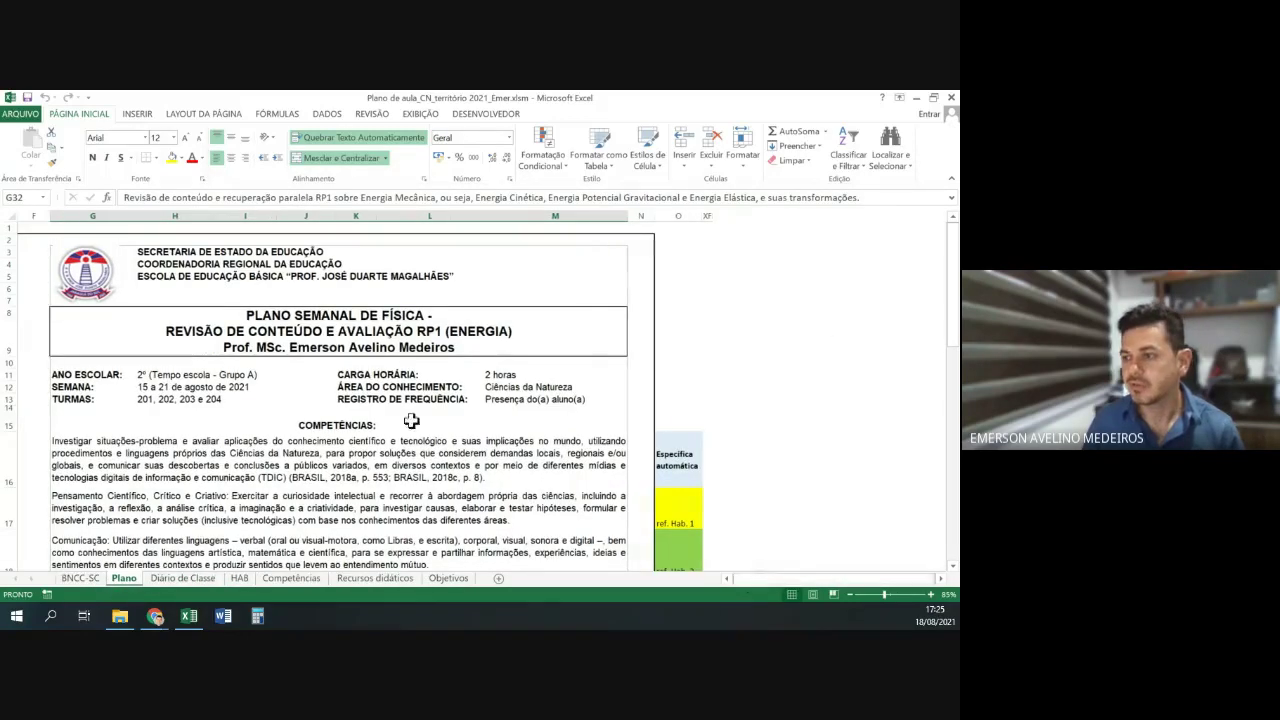
pyautogui.scroll(-1, 388, 412)
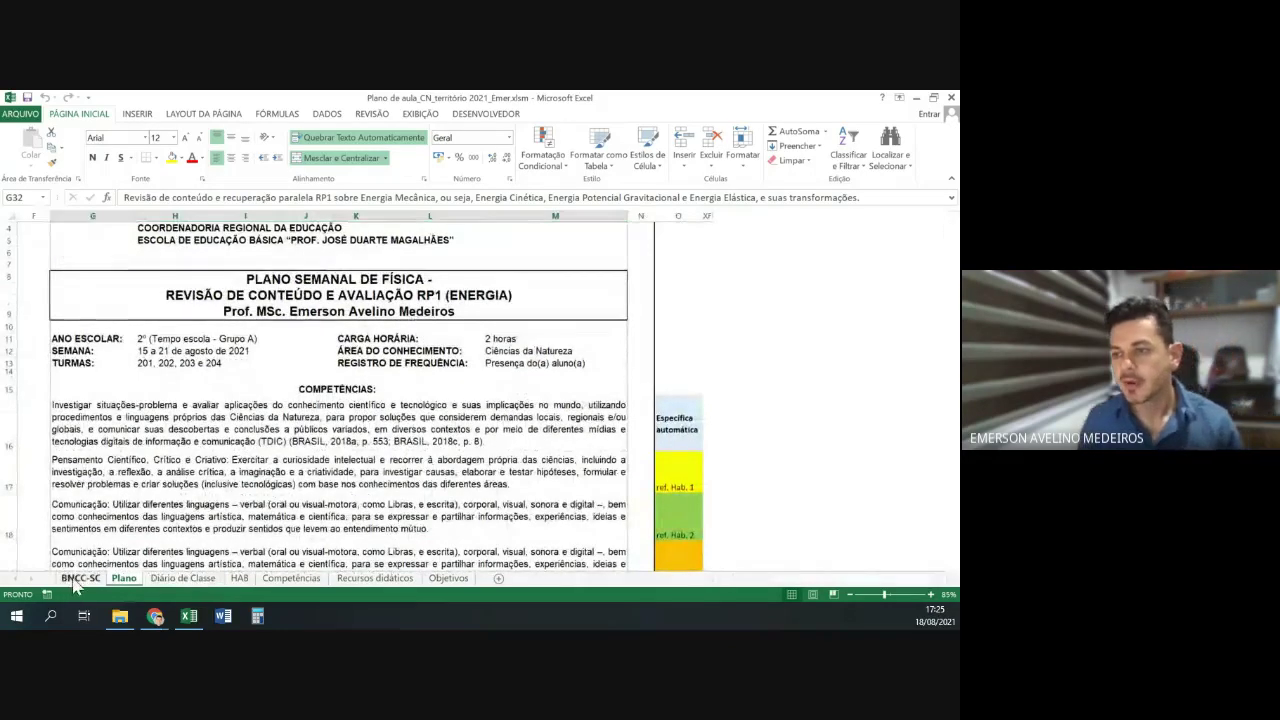
# - On the BNCC-SC sheet, select "Citologia, Histologia." in B79 as the plan's objeto do conhecimento
pyautogui.click(79, 579)
pyautogui.scroll(-4, 172, 502)
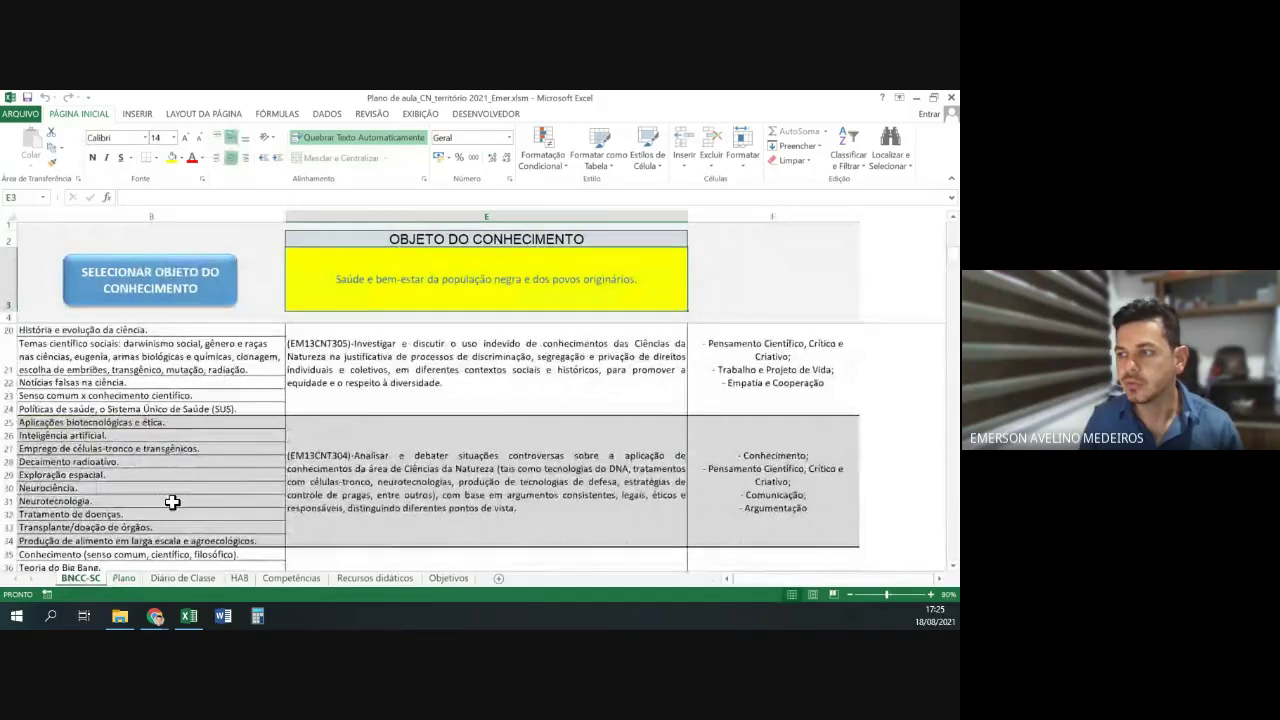
pyautogui.scroll(1, 172, 502)
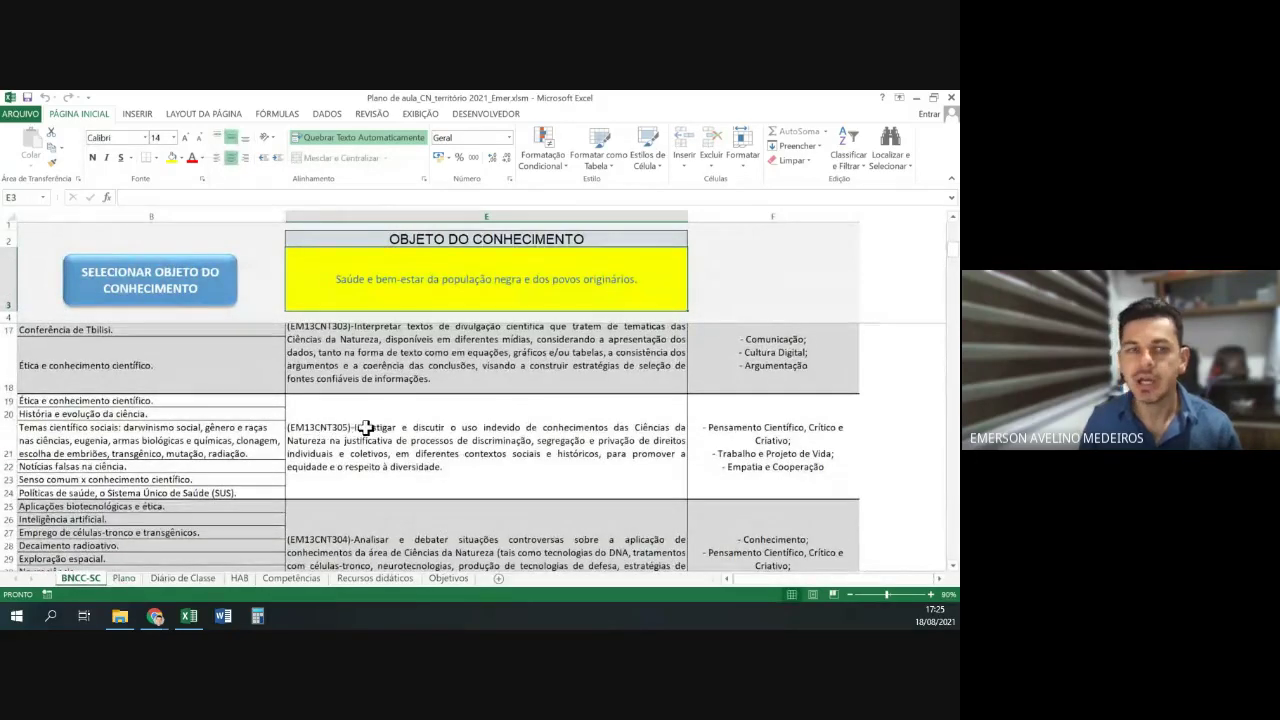
pyautogui.scroll(-5, 354, 422)
pyautogui.scroll(-13, 354, 422)
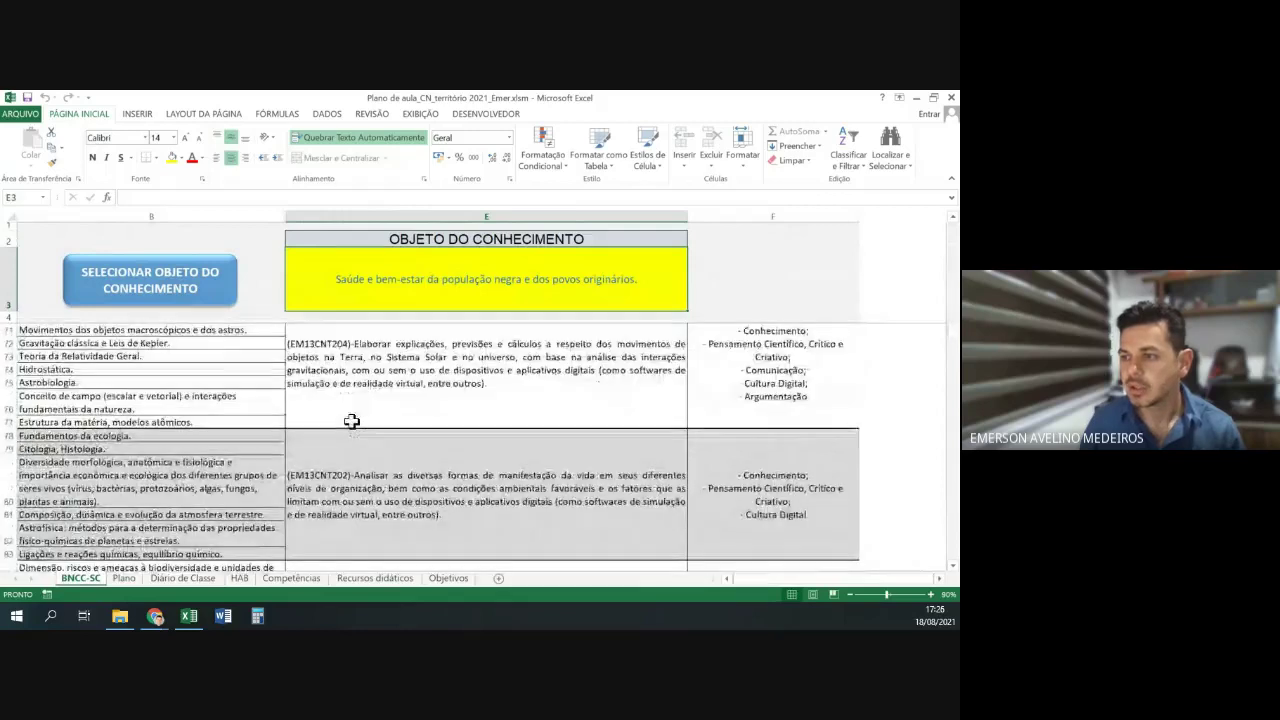
pyautogui.click(168, 480)
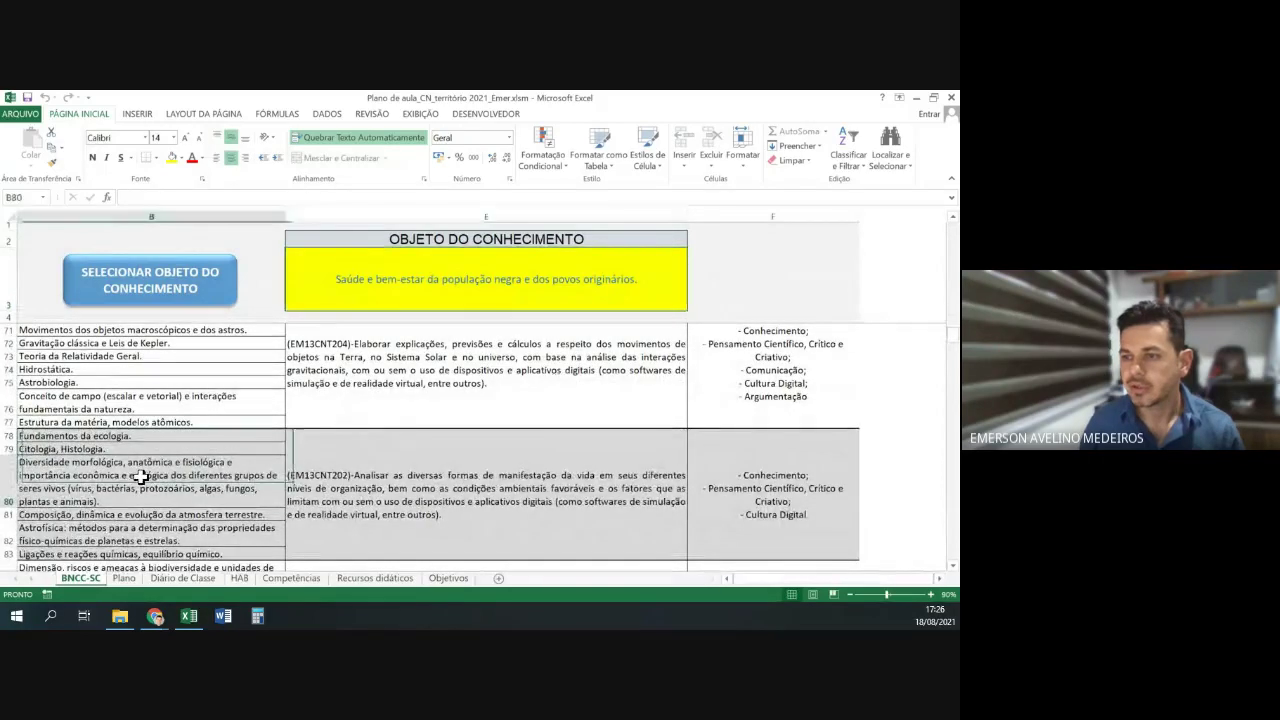
pyautogui.click(92, 449)
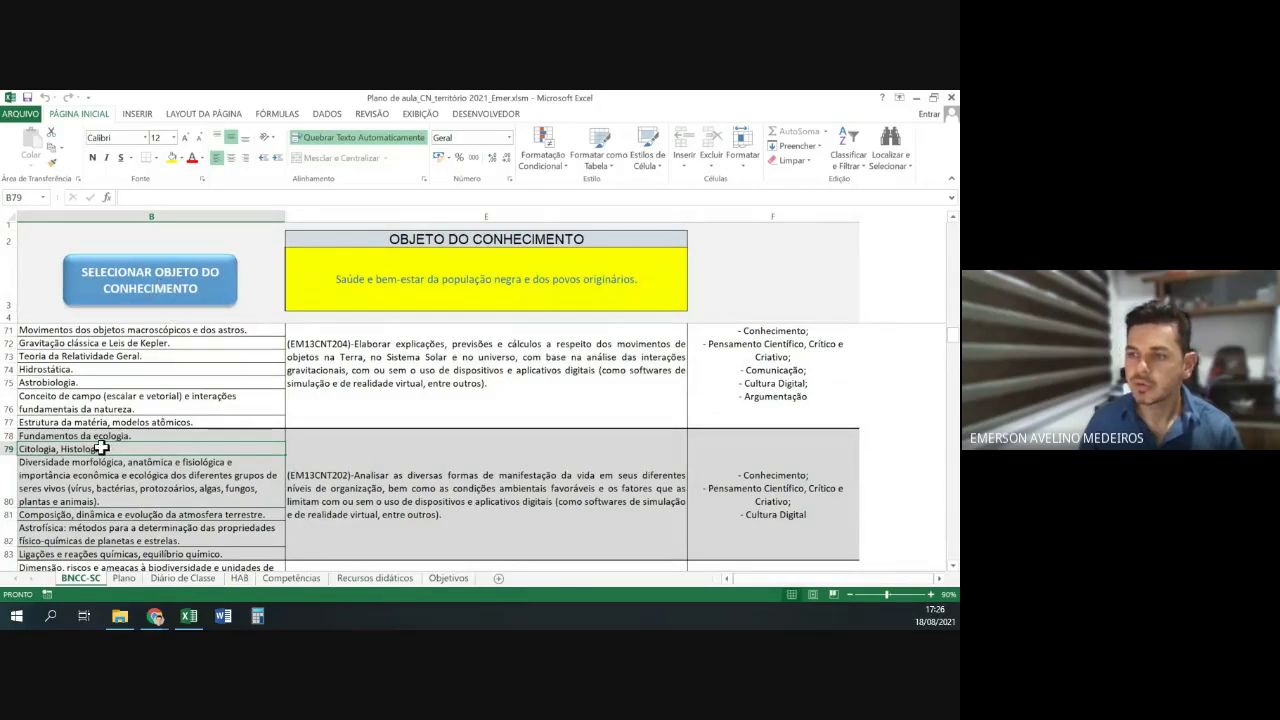
pyautogui.click(138, 288)
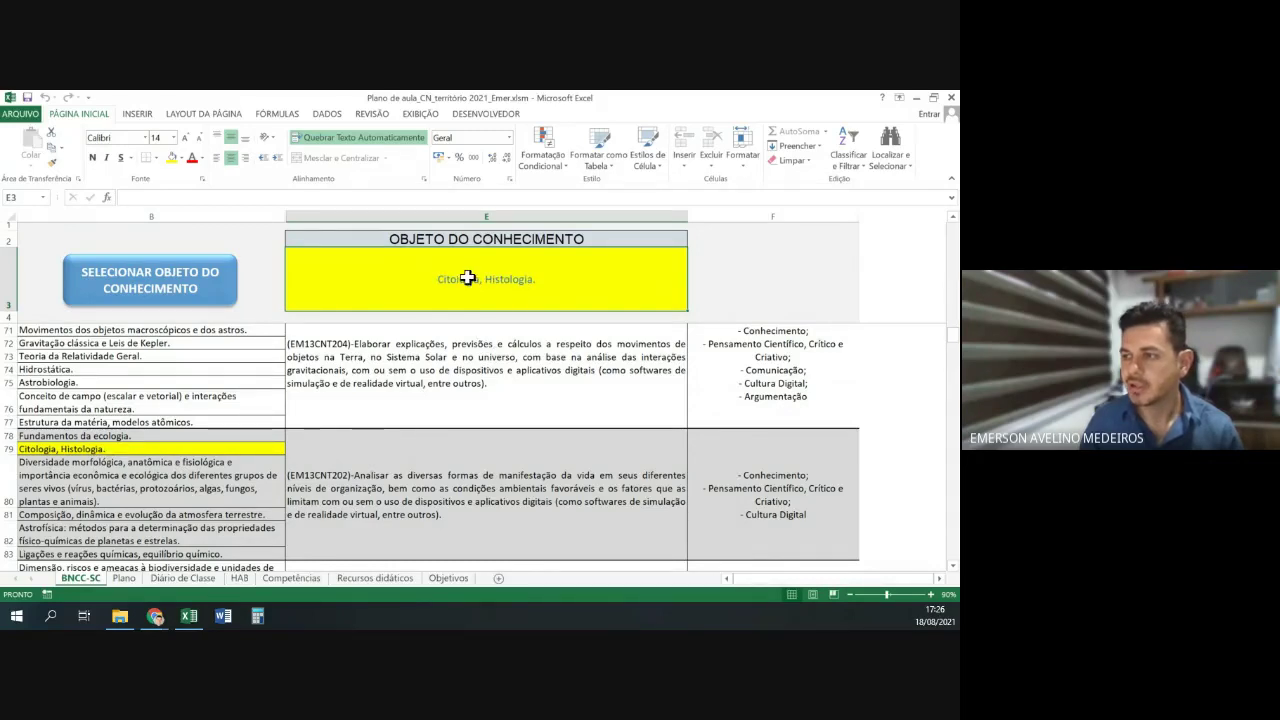
# - On the Plano sheet, set the first habilidade in G21 to EM13CNT202, "Analisar as diversas formas de manifestação da vida"
pyautogui.click(125, 580)
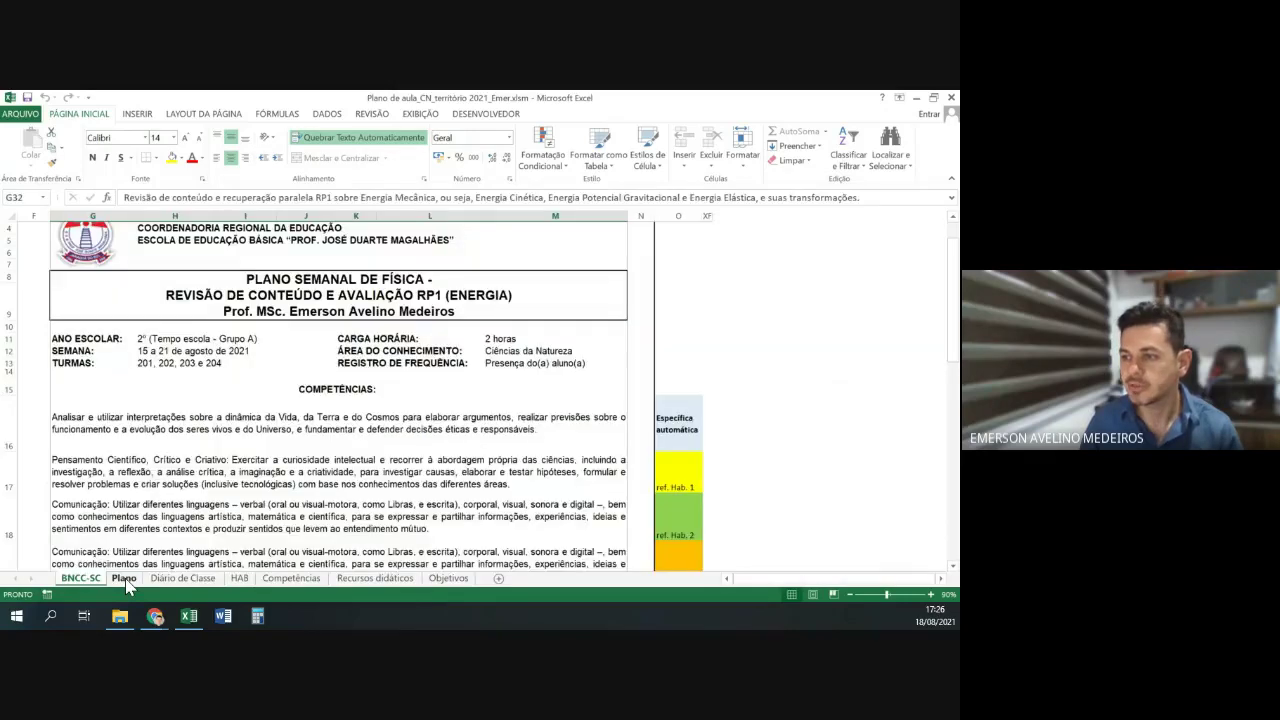
pyautogui.scroll(-7, 137, 341)
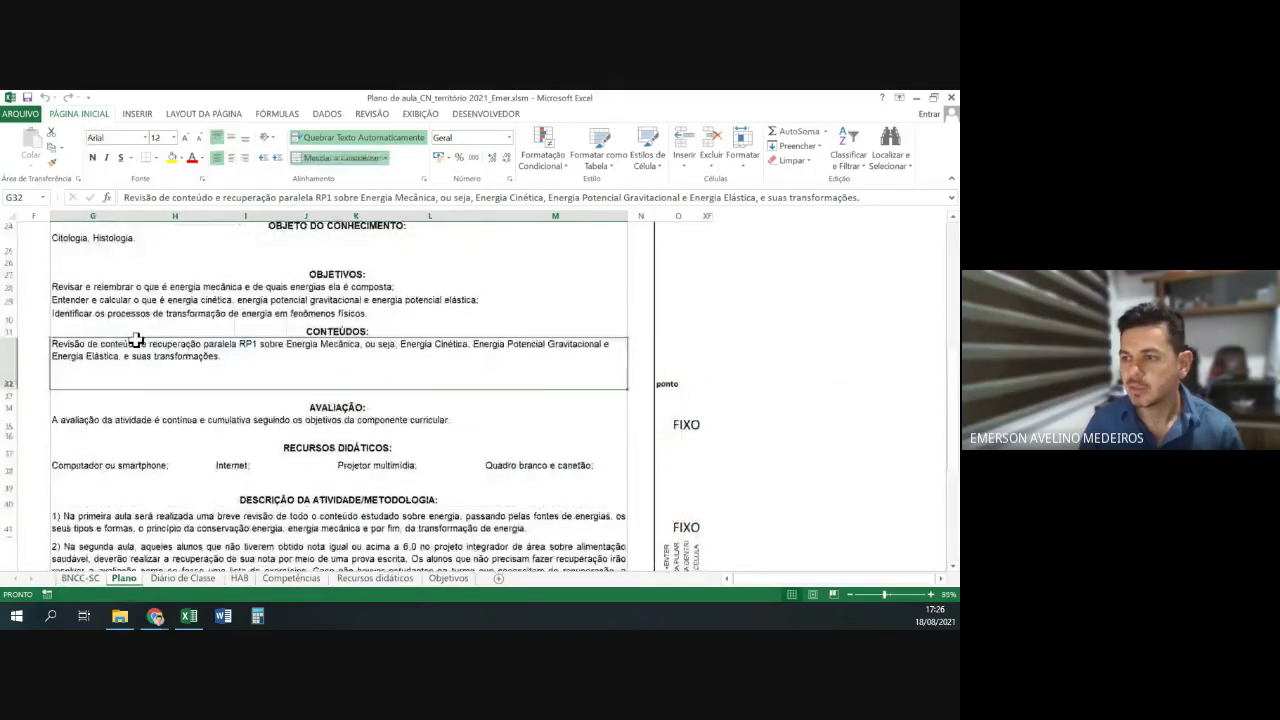
pyautogui.scroll(6, 215, 315)
pyautogui.scroll(-4, 224, 358)
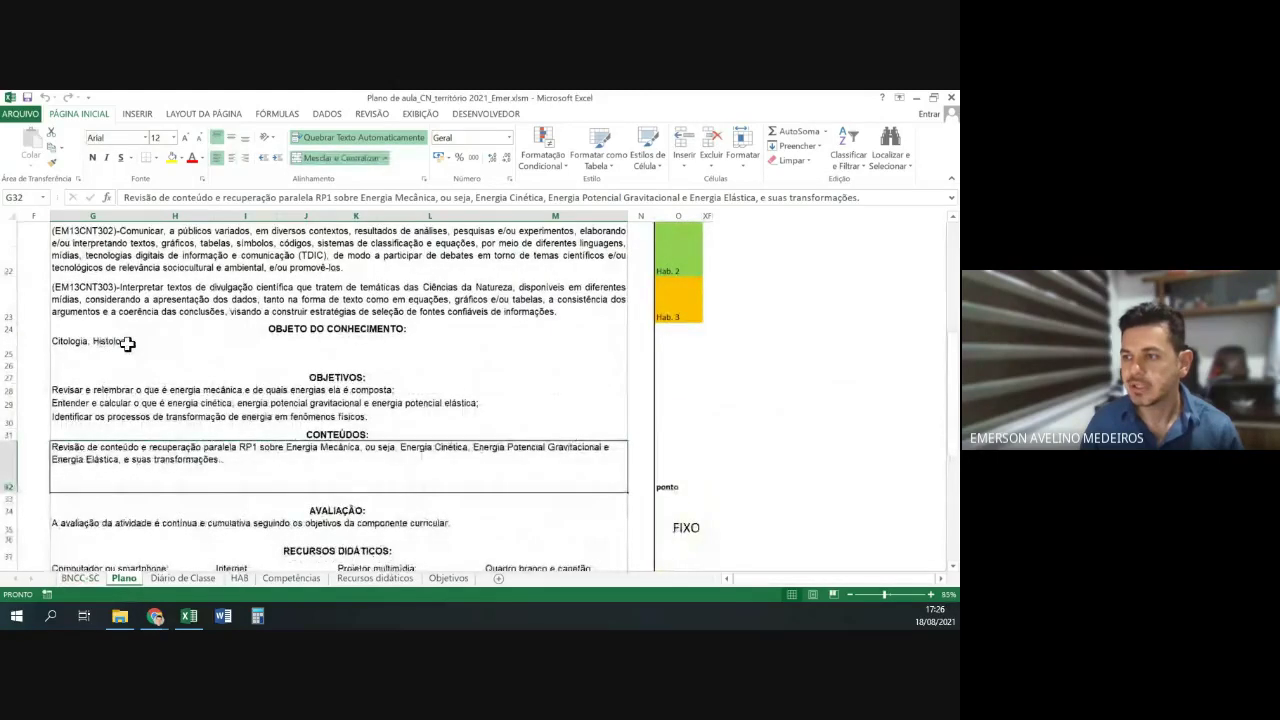
pyautogui.scroll(2, 120, 343)
pyautogui.click(405, 307)
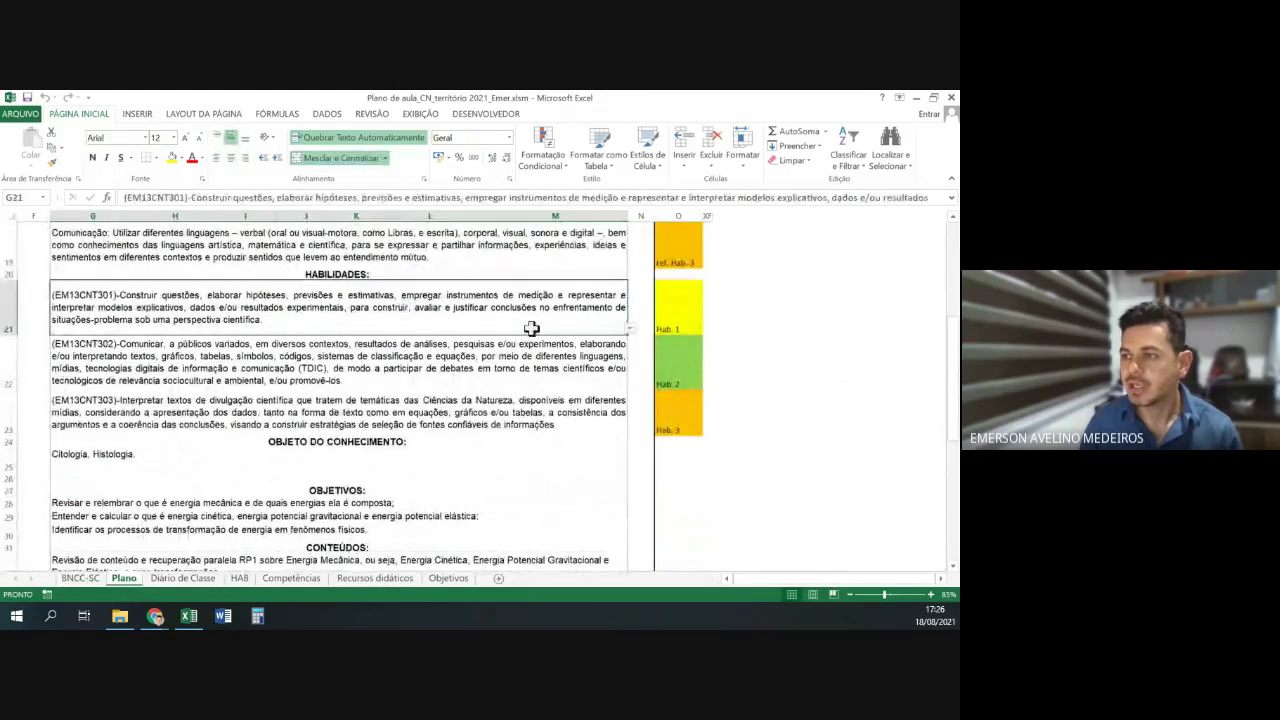
pyautogui.click(631, 329)
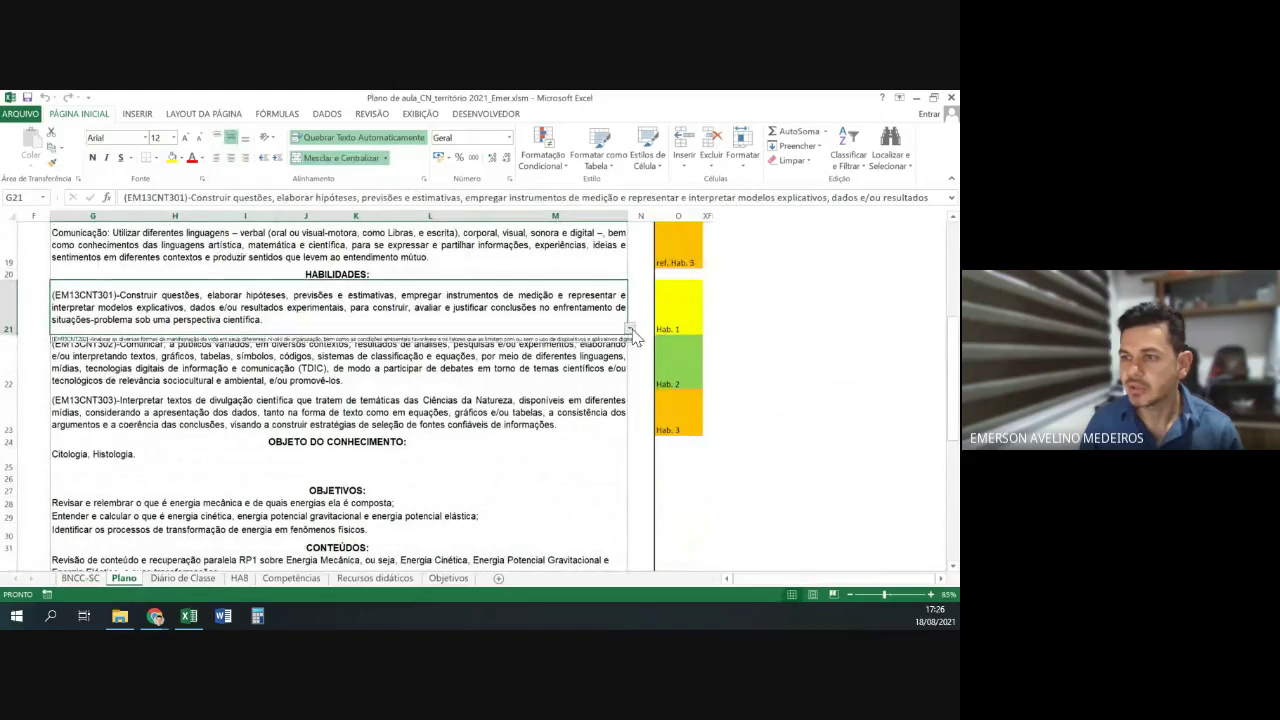
pyautogui.click(606, 341)
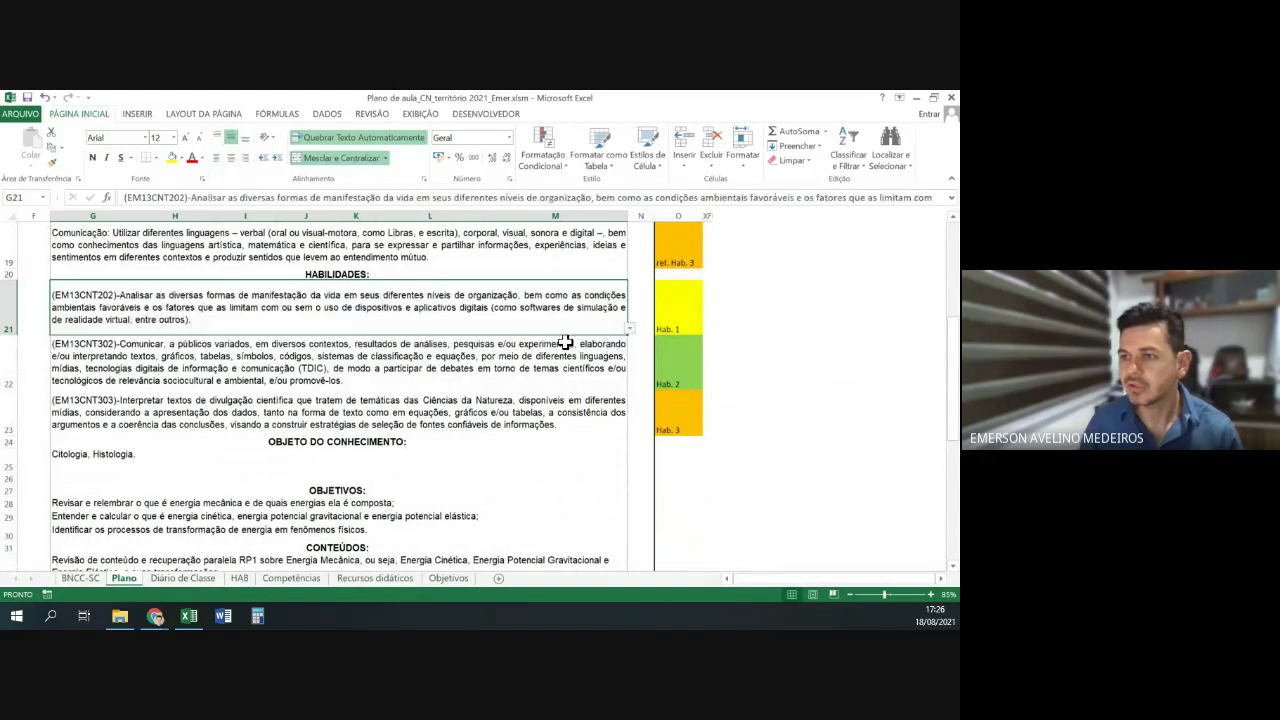
# - Clear the second and third habilidades in G22 and G23, and keep EM13CNT202 selected in G21
pyautogui.click(398, 348)
pyautogui.press('Delete')
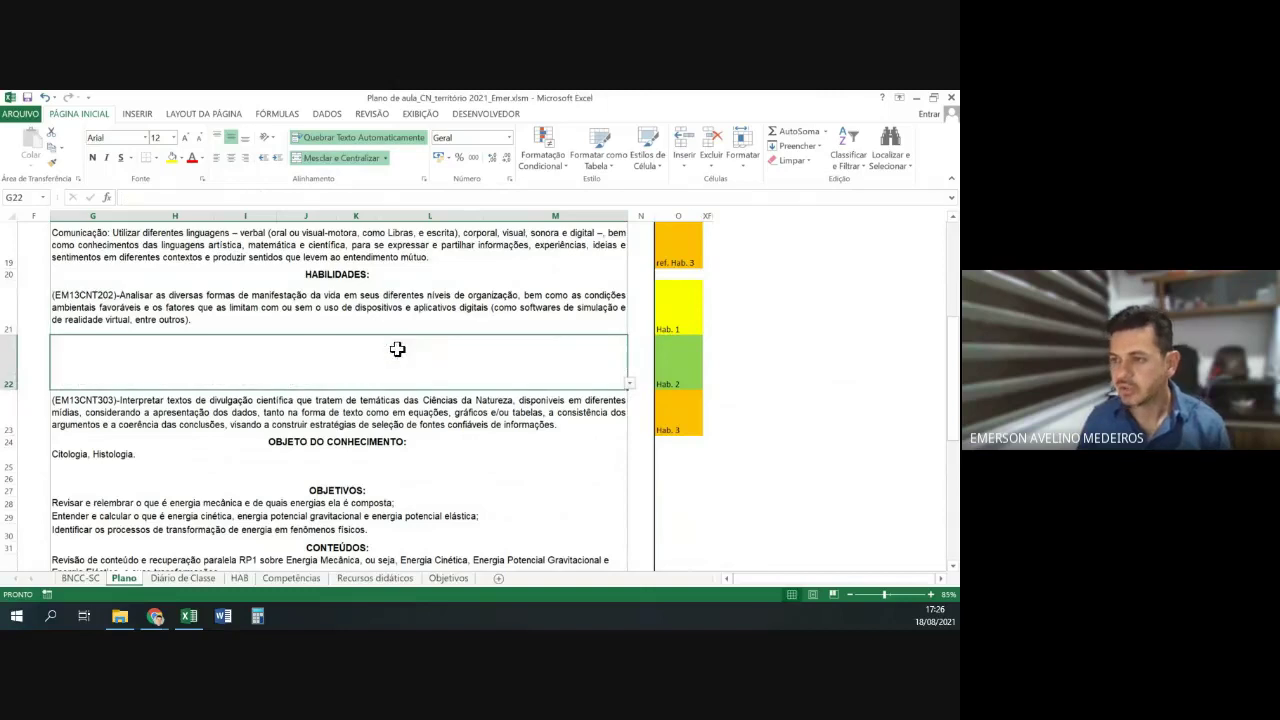
pyautogui.click(393, 400)
pyautogui.press('Delete')
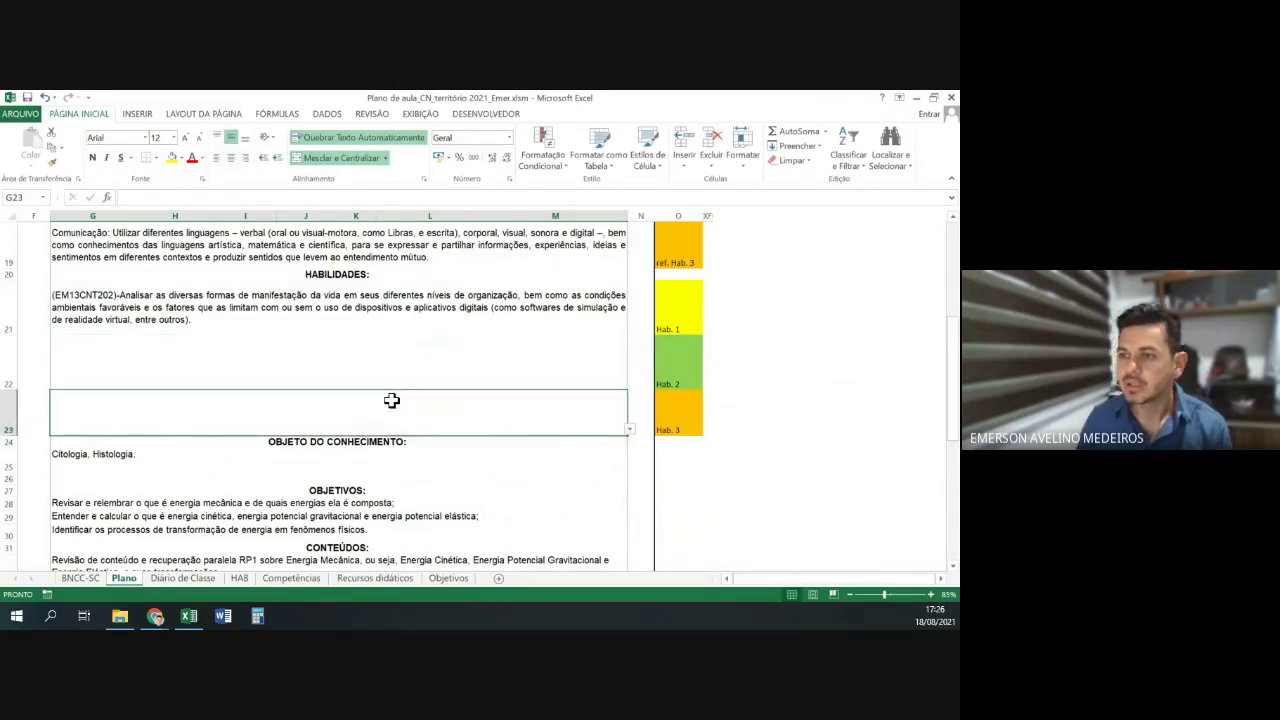
pyautogui.click(372, 311)
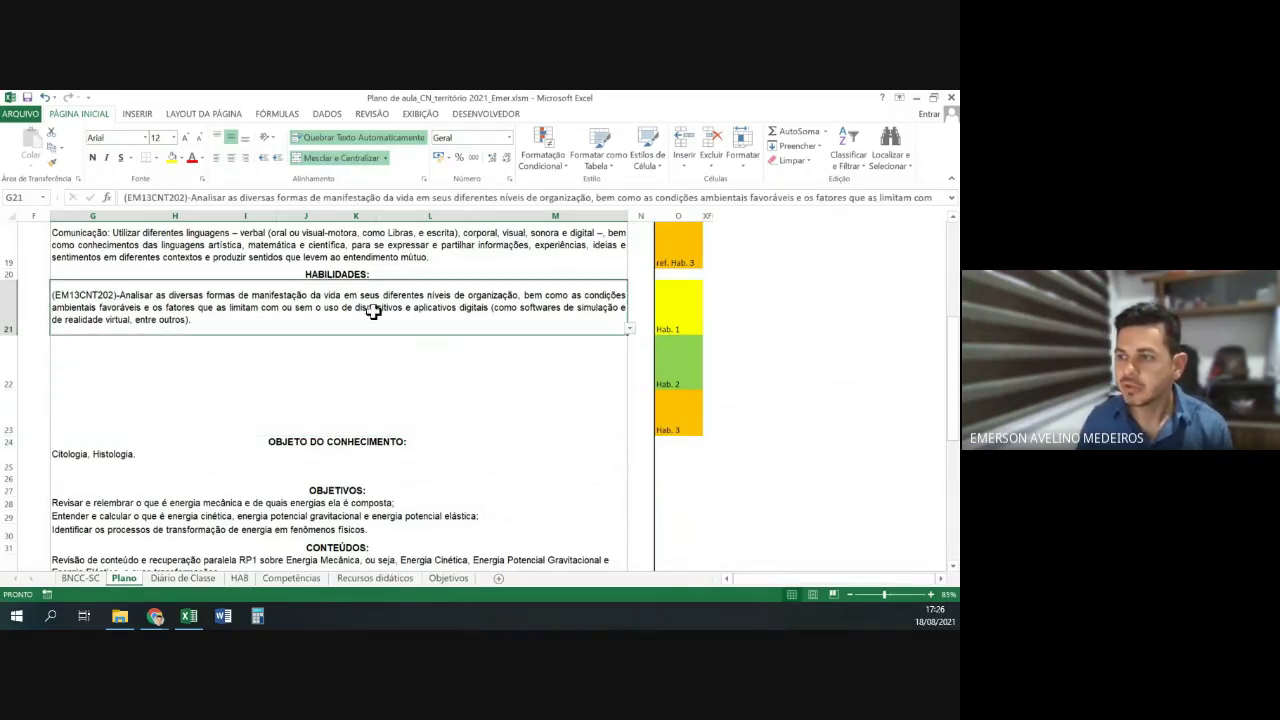
pyautogui.click(630, 329)
pyautogui.click(617, 339)
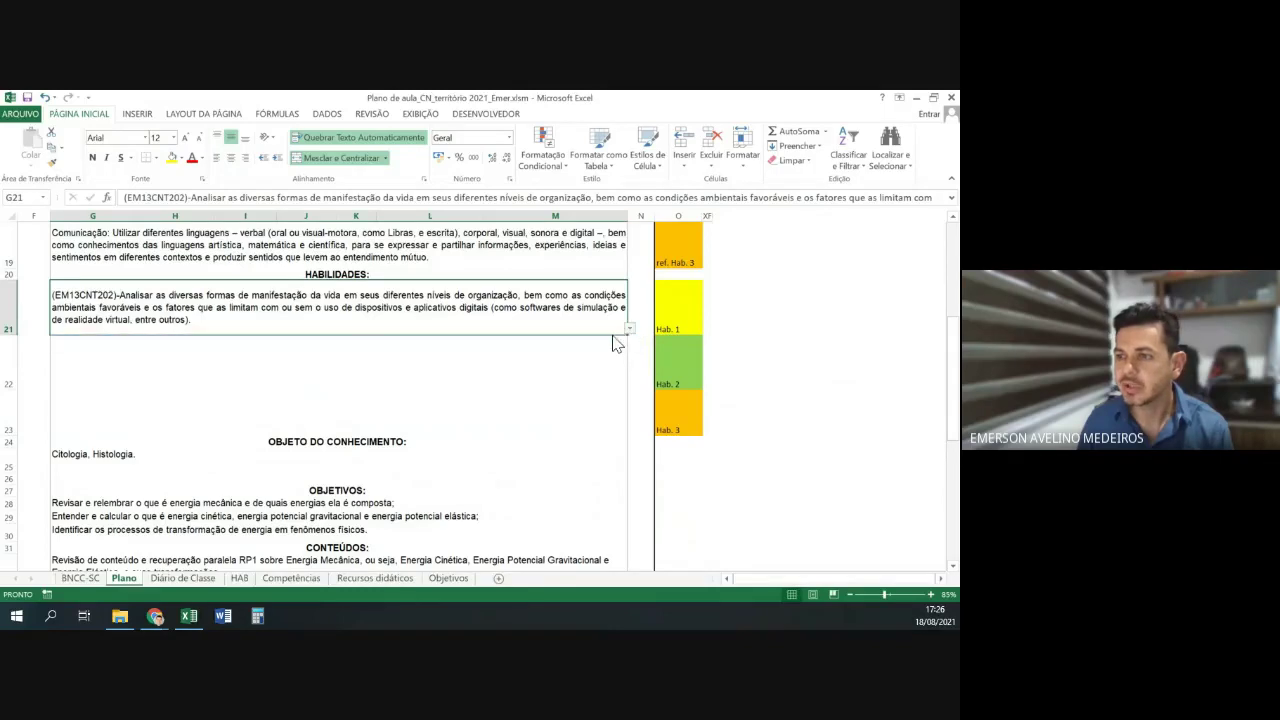
# - Shrink the heights of the emptied habilidade rows 22 and 23 to about one text line each
pyautogui.click(4, 364)
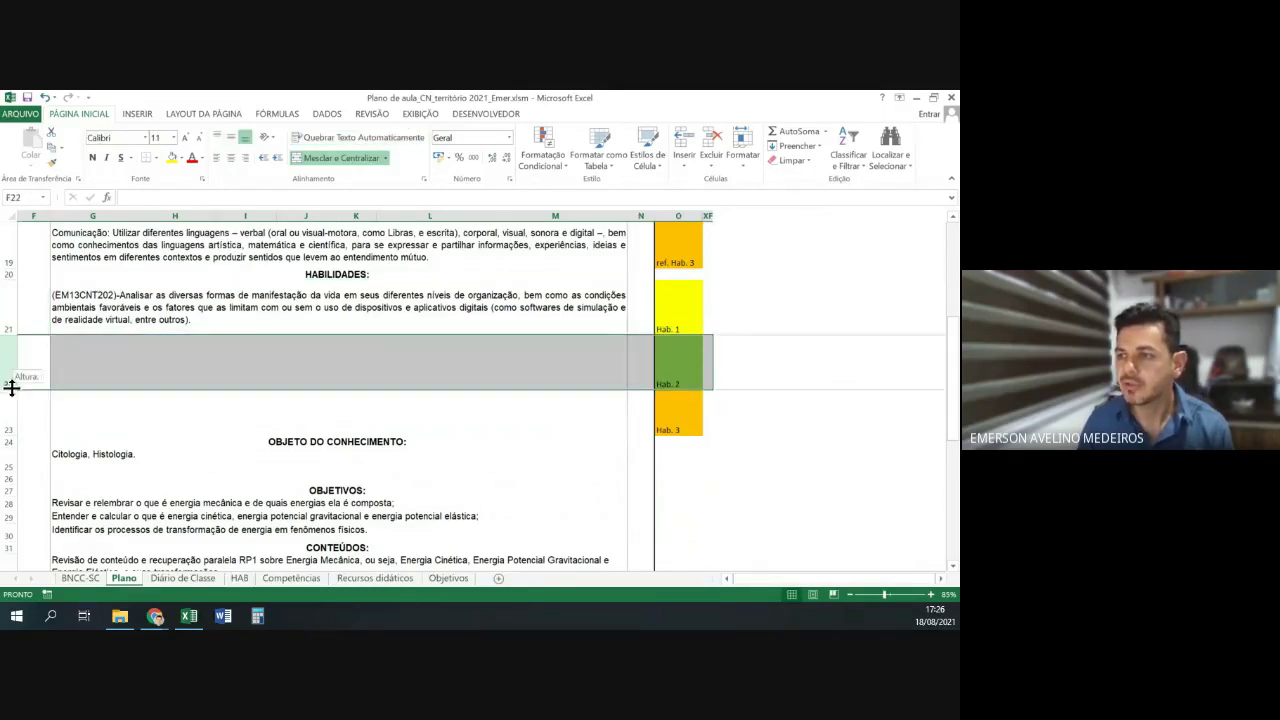
pyautogui.moveTo(11, 387); pyautogui.dragTo(12, 339)
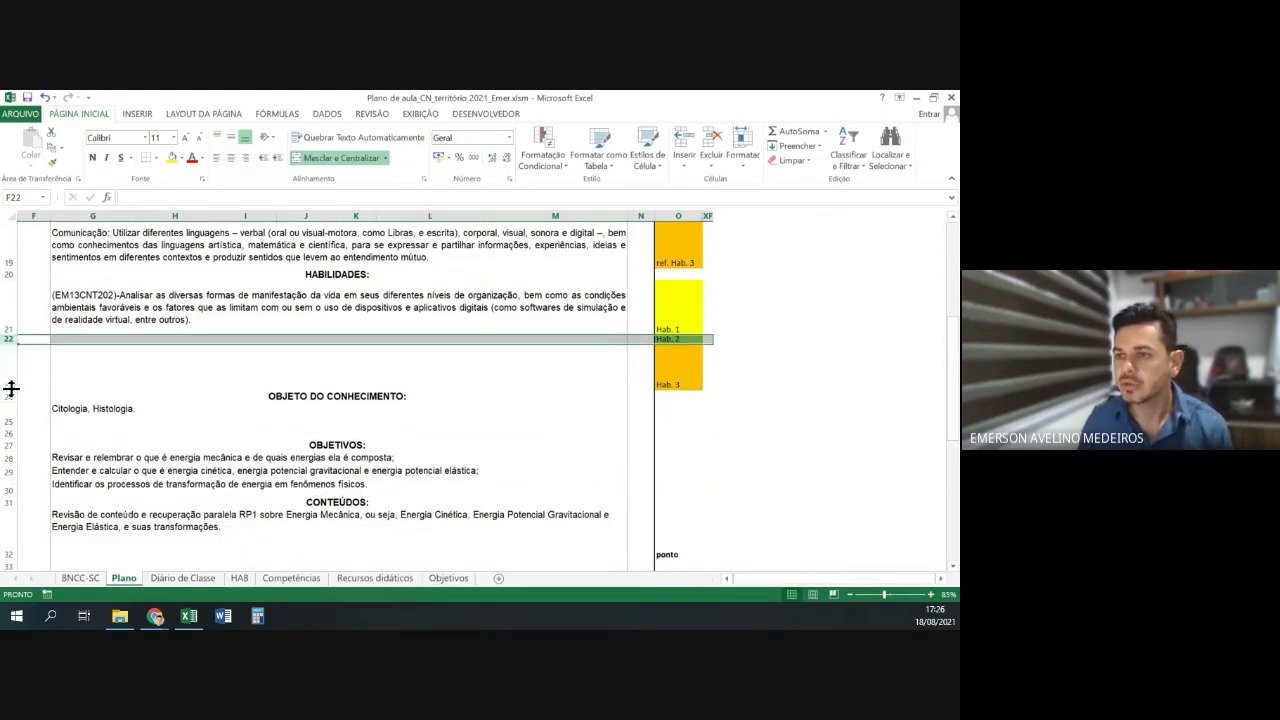
pyautogui.moveTo(11, 388); pyautogui.dragTo(12, 355)
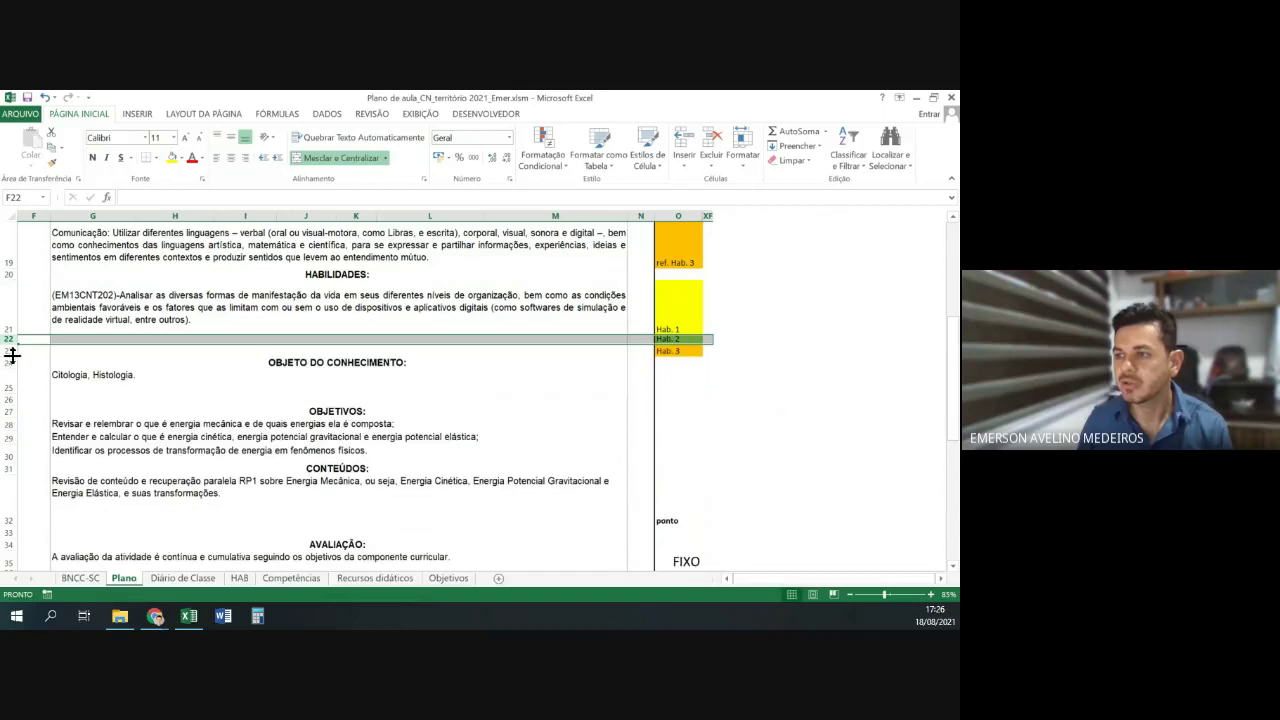
pyautogui.click(253, 366)
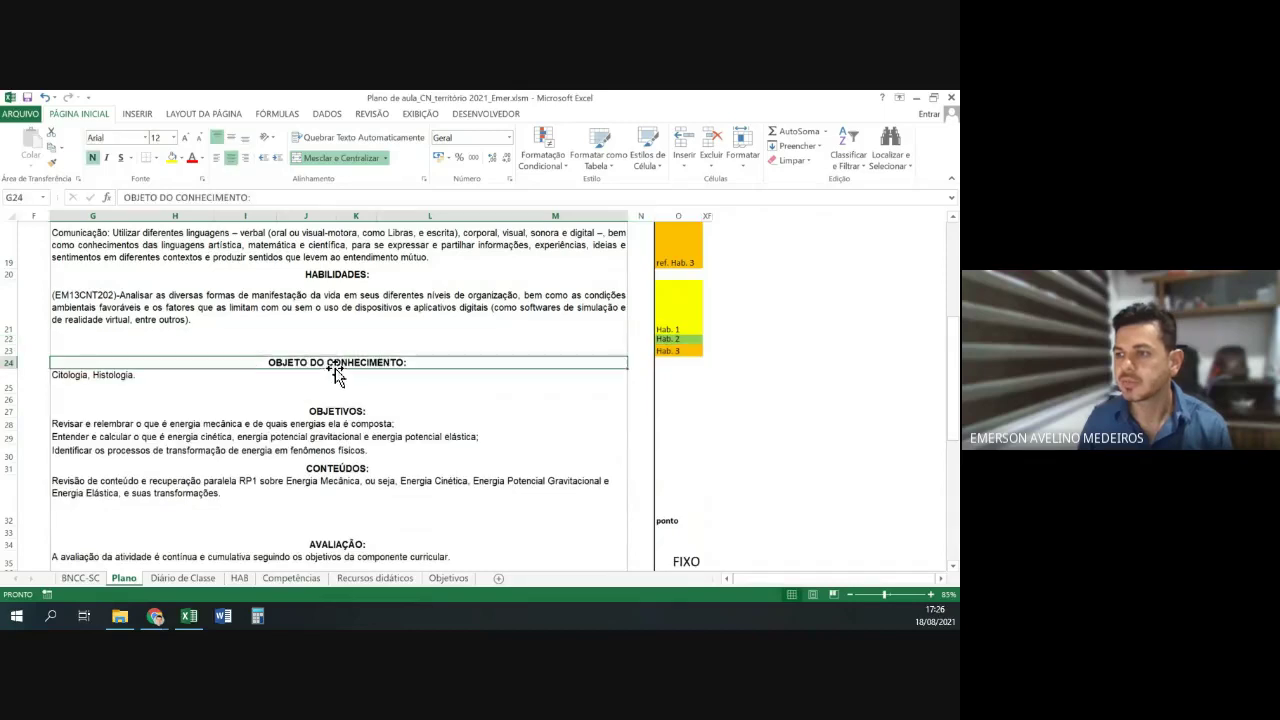
pyautogui.click(259, 334)
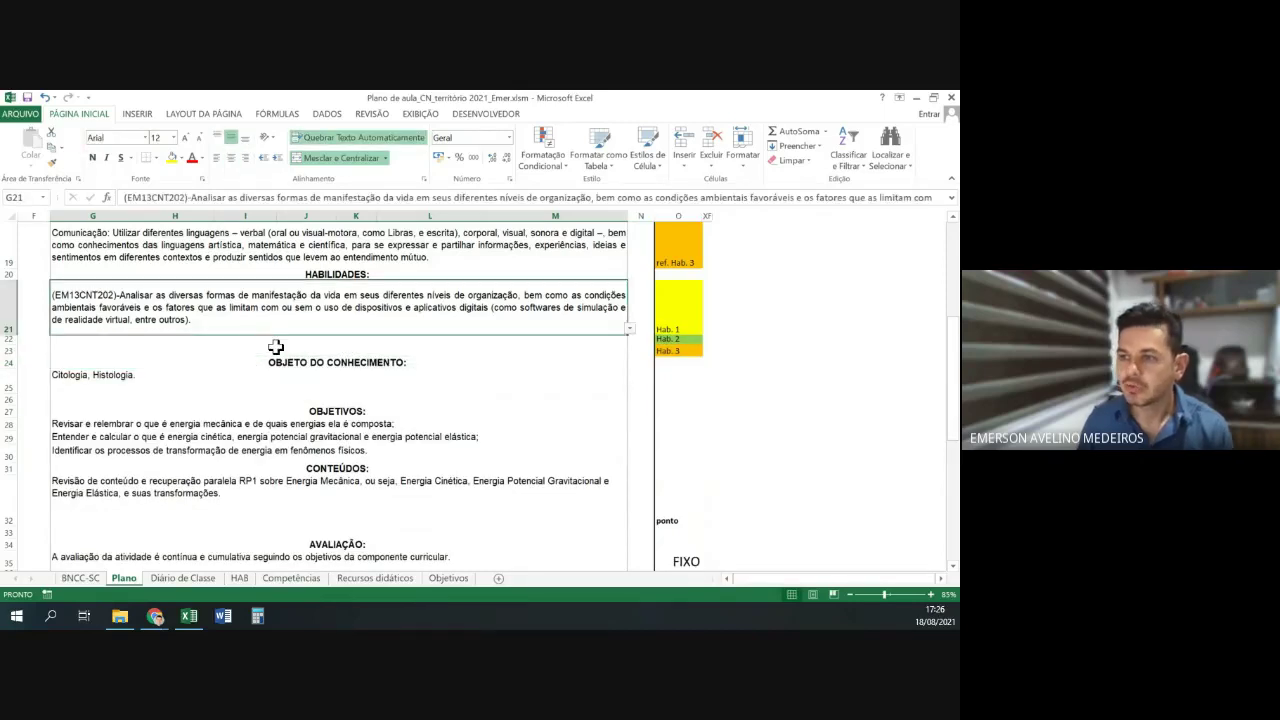
# - Clear the two duplicate "Comunicação" competências in G18 and G19
pyautogui.scroll(1, 275, 346)
pyautogui.scroll(1, 275, 346)
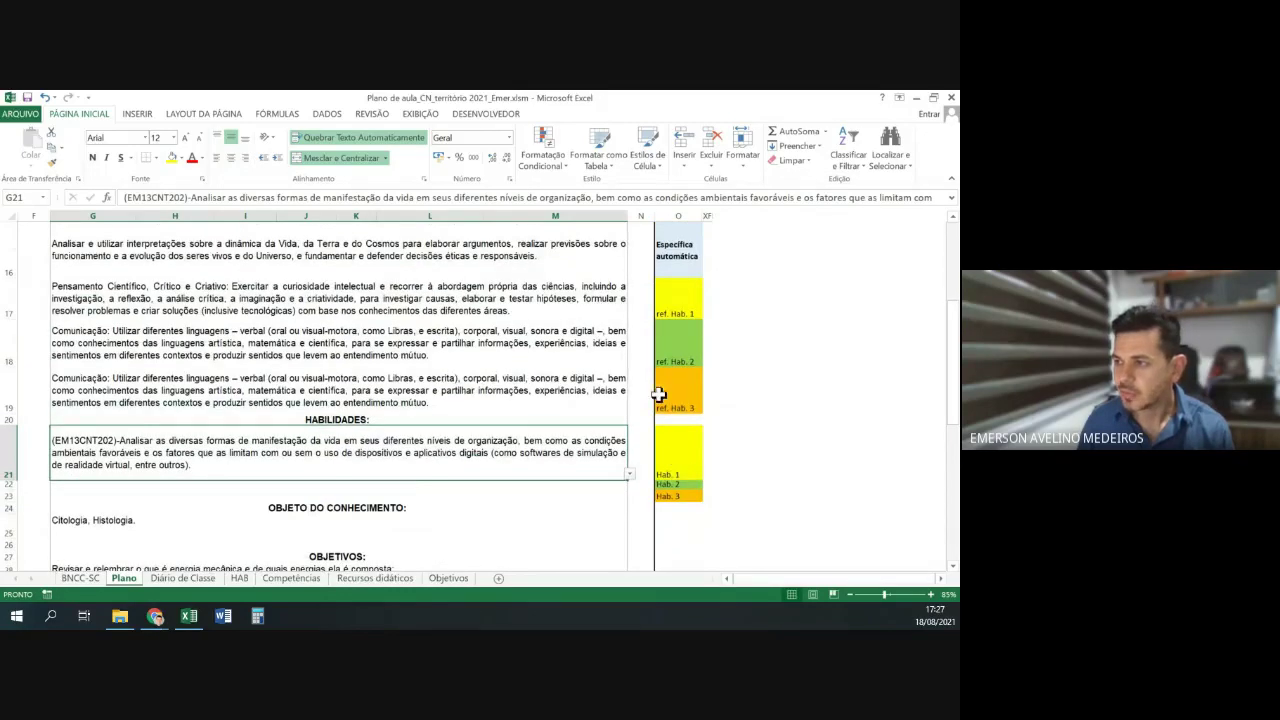
pyautogui.click(608, 345)
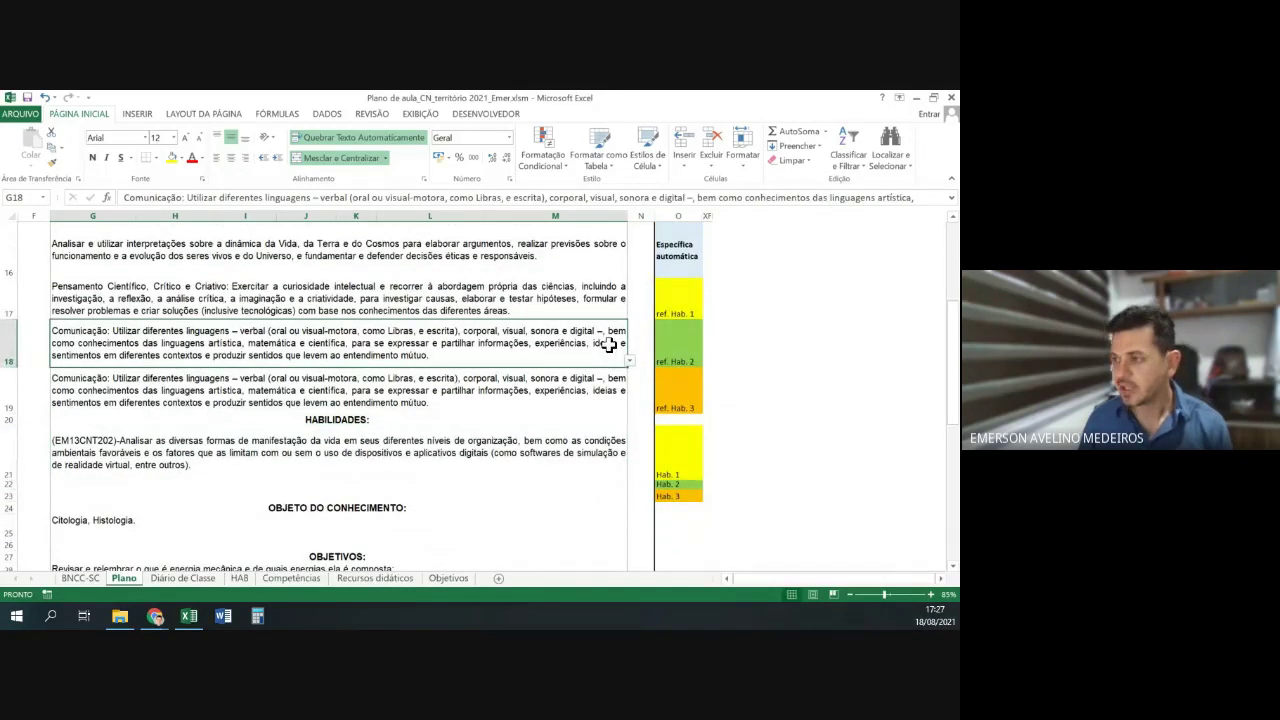
pyautogui.press('Delete')
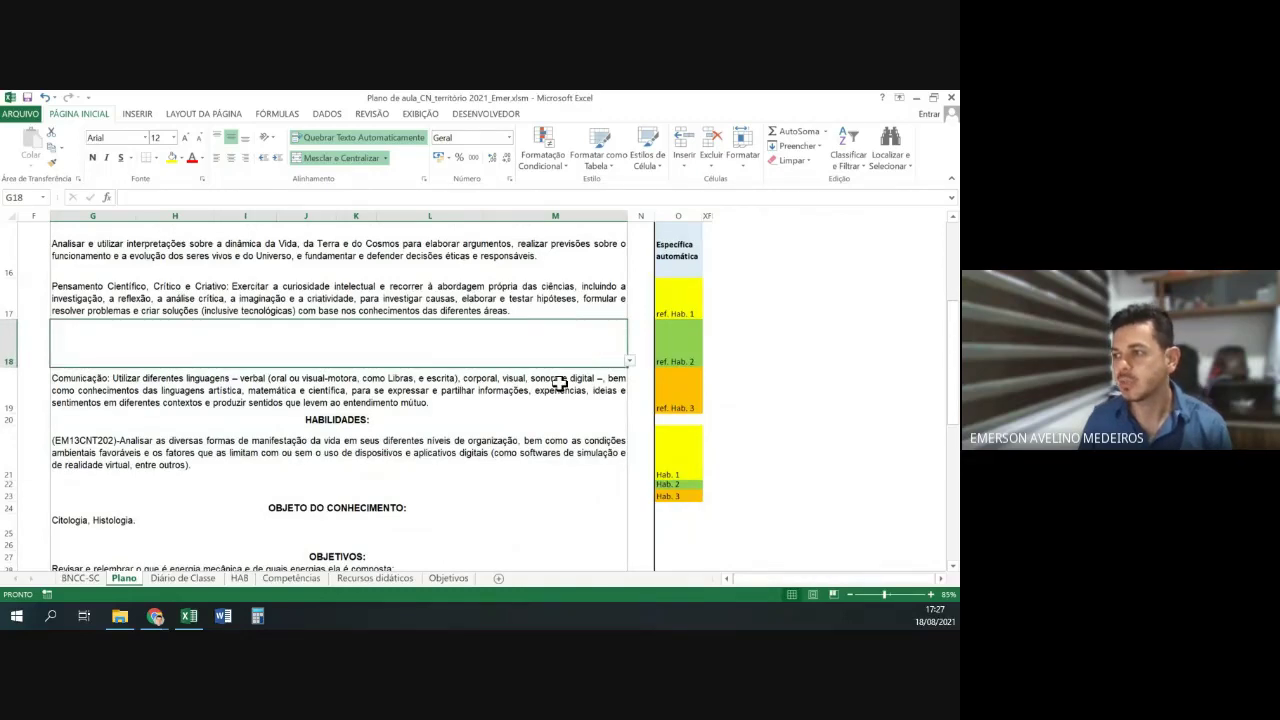
pyautogui.click(560, 383)
pyautogui.press('Delete')
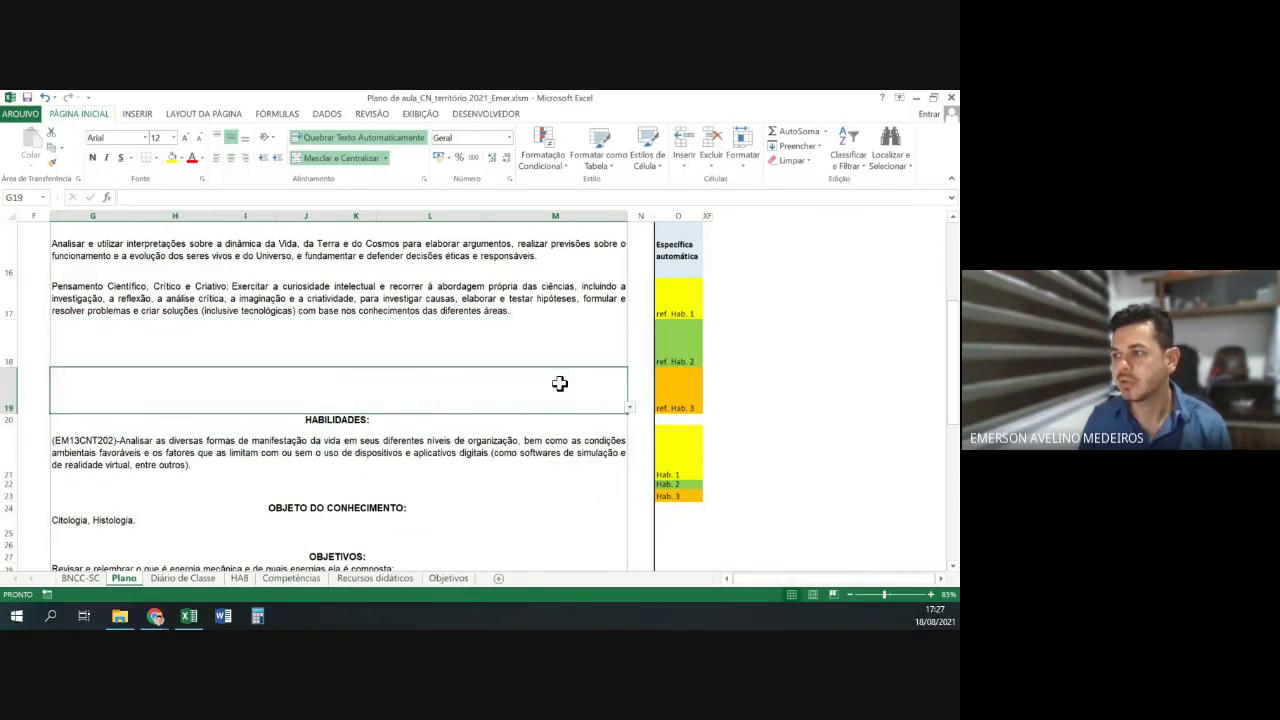
# - Reduce the heights of the emptied competência rows 18 and 19 to close the gap above HABILIDADES
pyautogui.click(8, 340)
pyautogui.moveTo(9, 366)
pyautogui.mouseDown()
pyautogui.moveTo(8, 335)
pyautogui.moveTo(10, 352)
pyautogui.mouseUp()
pyautogui.click(6, 366)
pyautogui.click(318, 298)
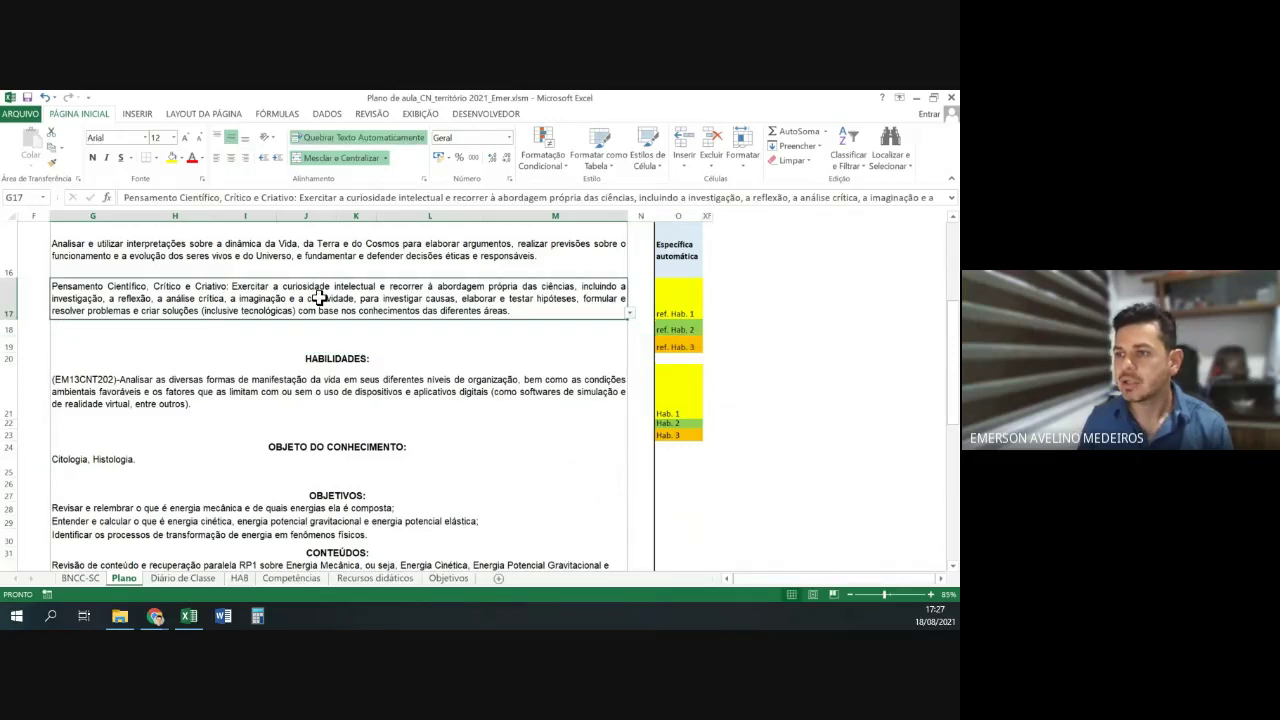
# - Change the competência in G17 to the "Cultura Digital" option
pyautogui.scroll(1, 318, 298)
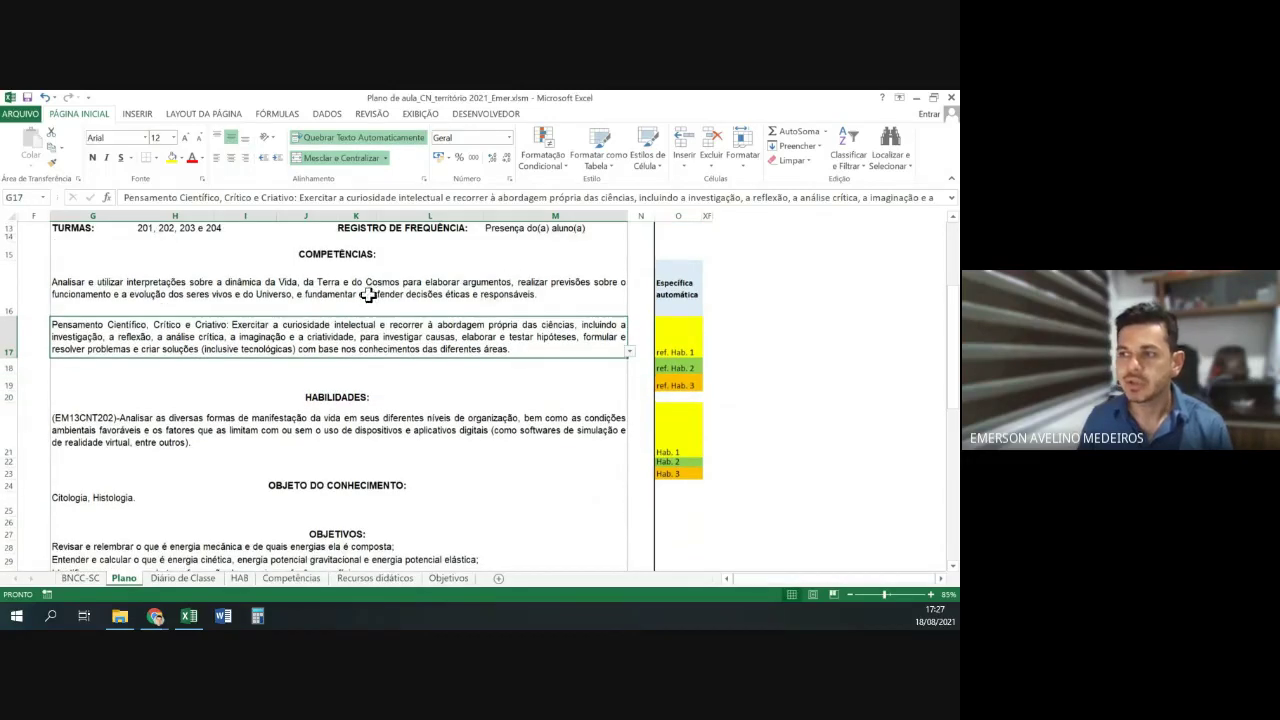
pyautogui.click(630, 357)
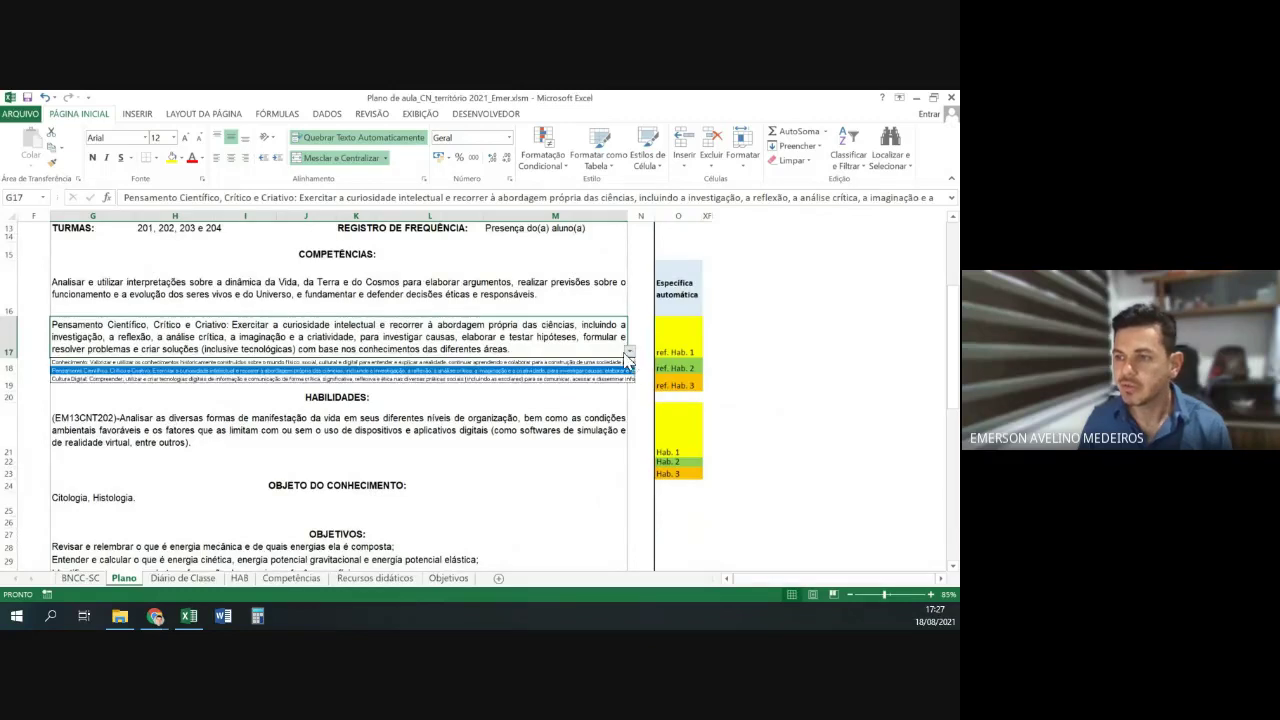
pyautogui.click(553, 380)
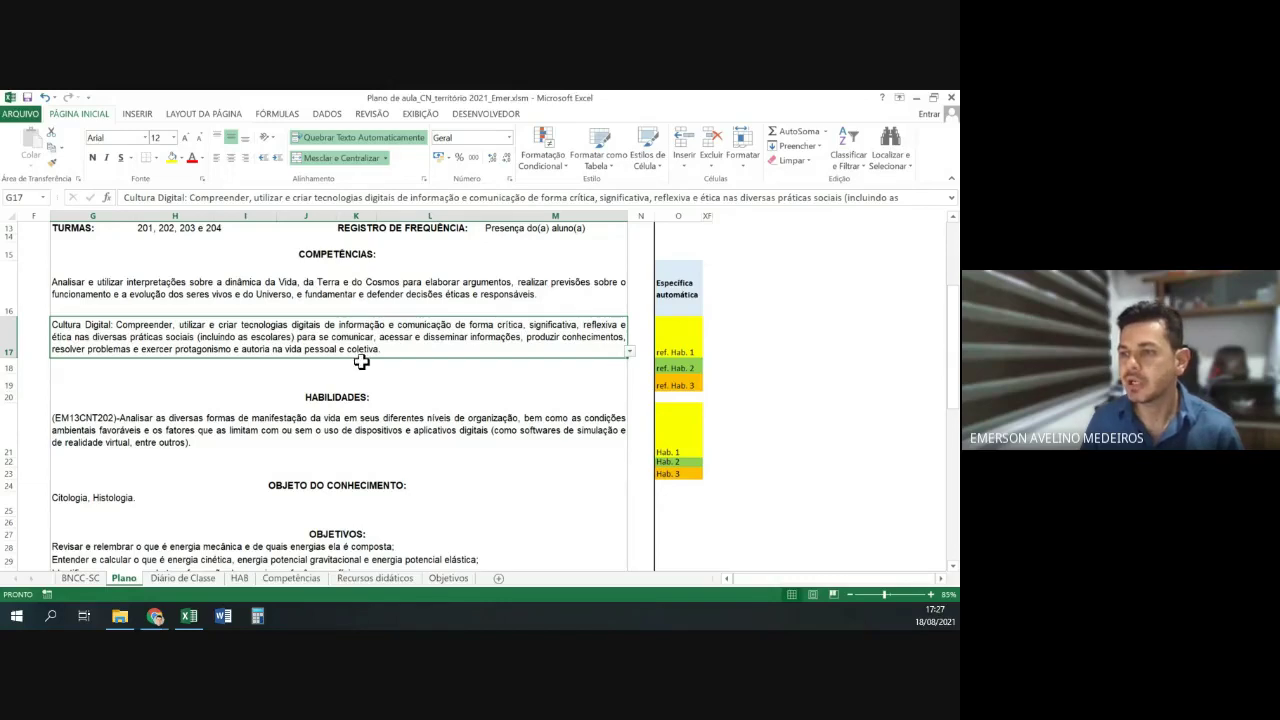
# - Review the updated plan from its habilidades and objeto do conhecimento through objetivos, conteúdos, avaliação and metodologia
pyautogui.scroll(-1, 361, 362)
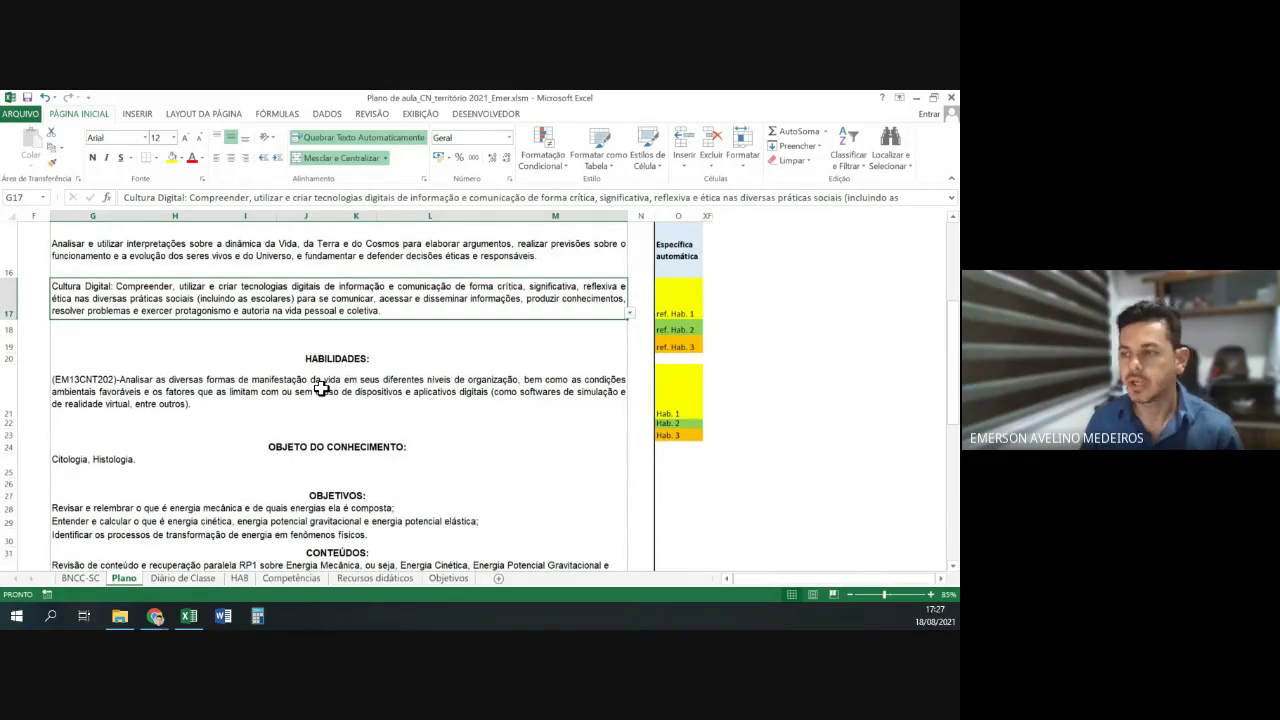
pyautogui.scroll(-1, 337, 392)
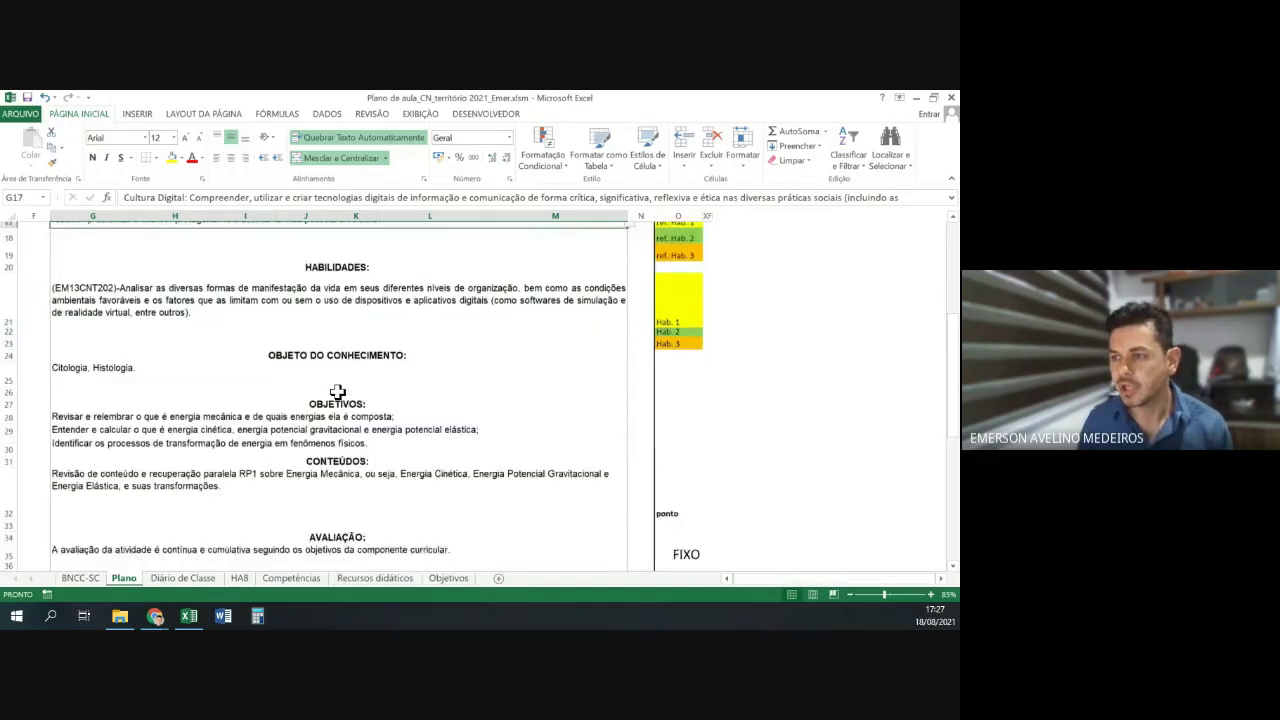
pyautogui.scroll(-1, 337, 392)
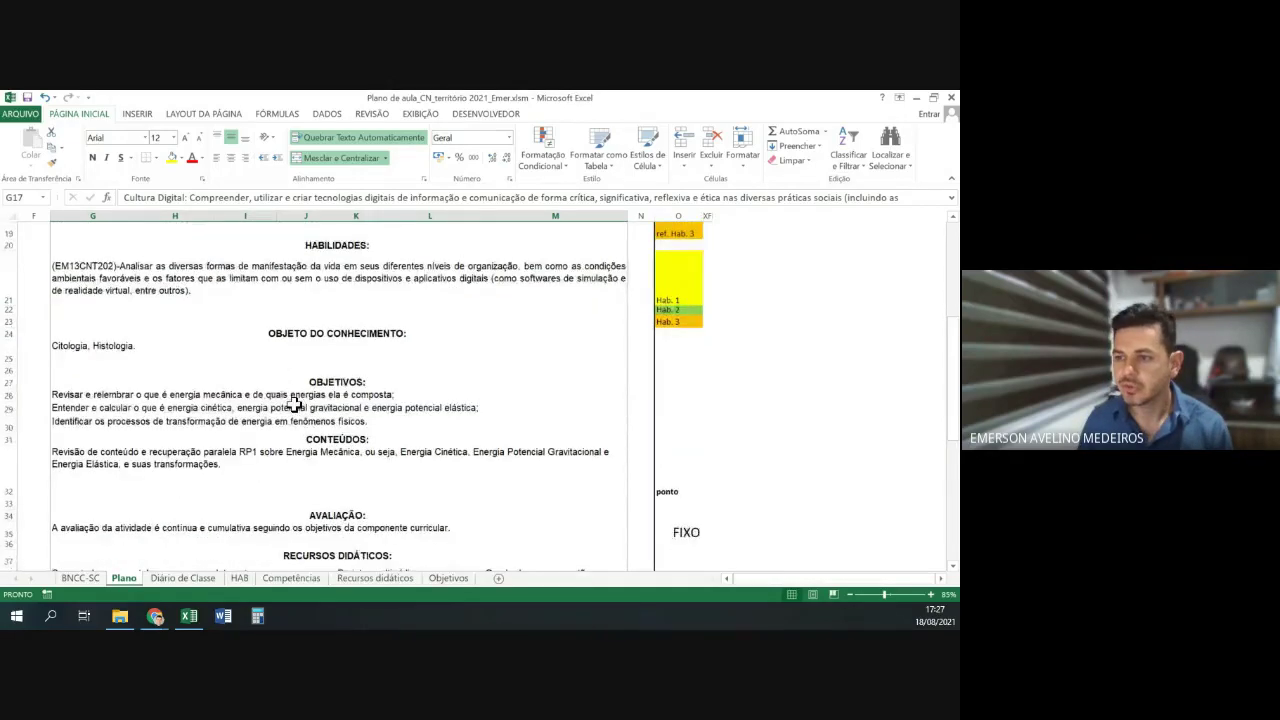
pyautogui.scroll(-5, 295, 404)
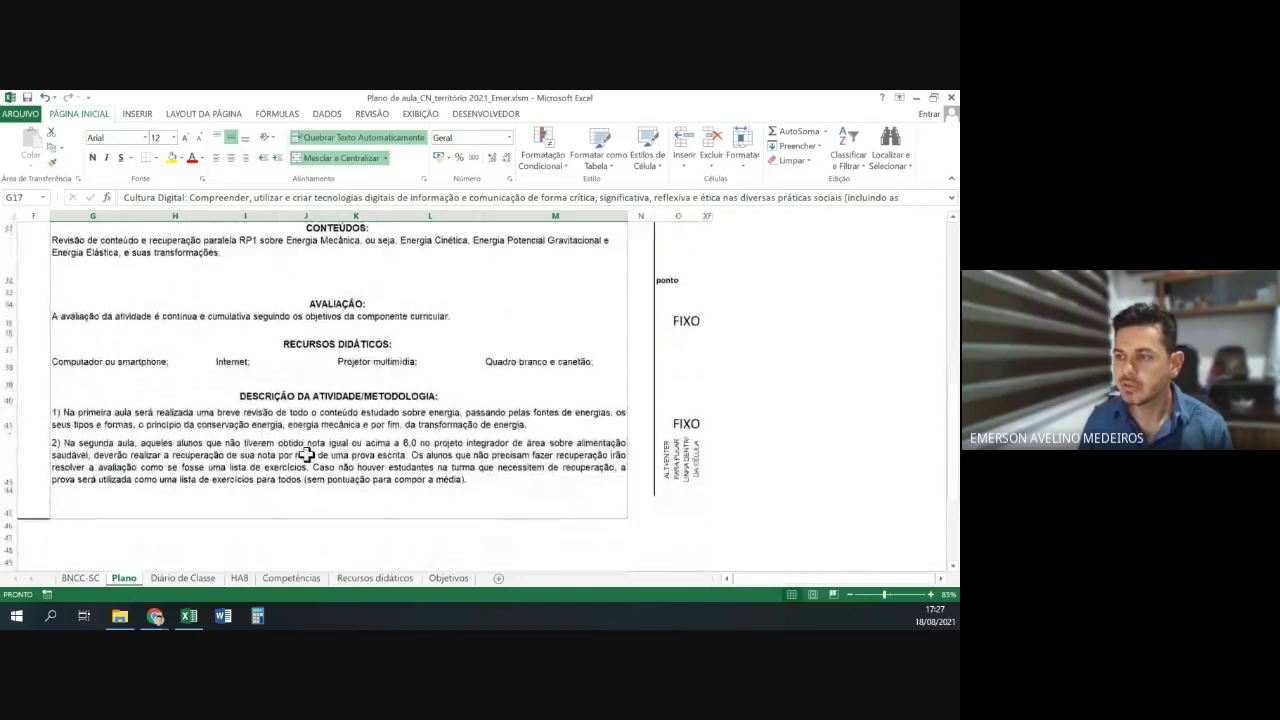
pyautogui.scroll(5, 306, 454)
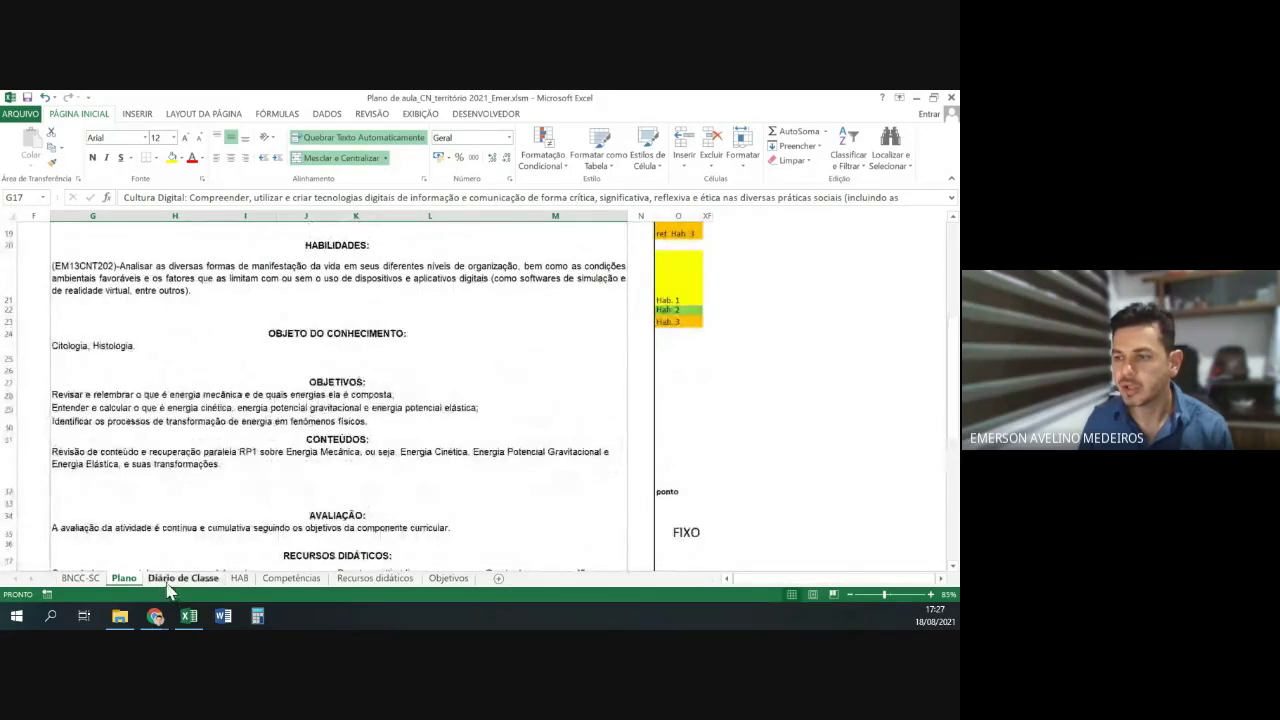
pyautogui.click(168, 584)
pyautogui.click(115, 578)
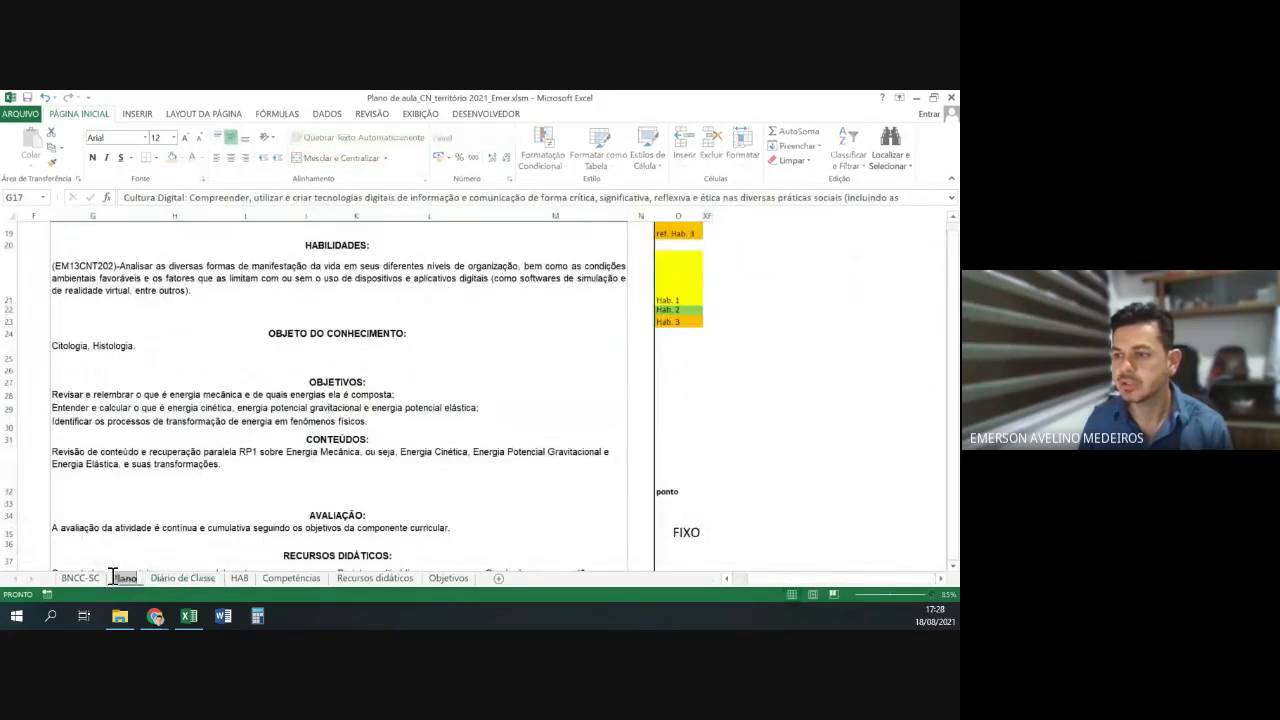
# - Compare the BNCC-SC competências for "Citologia, Histologia." with the options offered in G17 of the Plano sheet, and return to the plan's heading
pyautogui.click(98, 579)
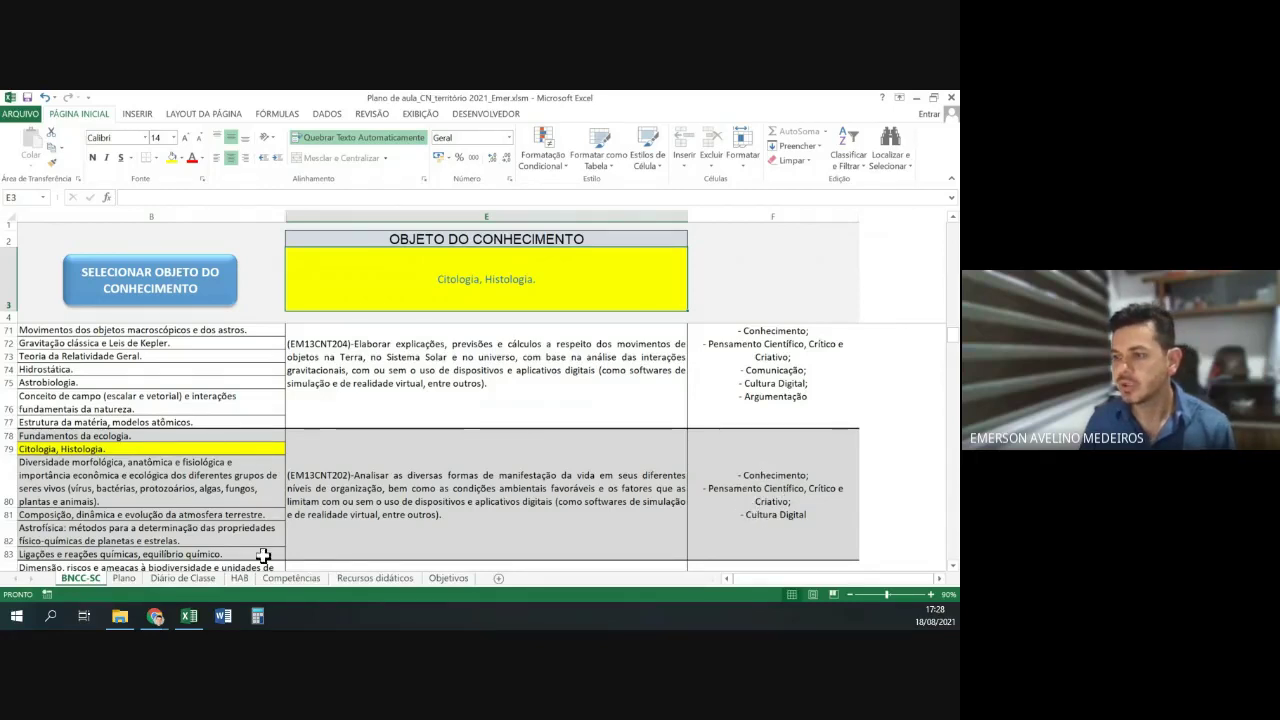
pyautogui.click(124, 578)
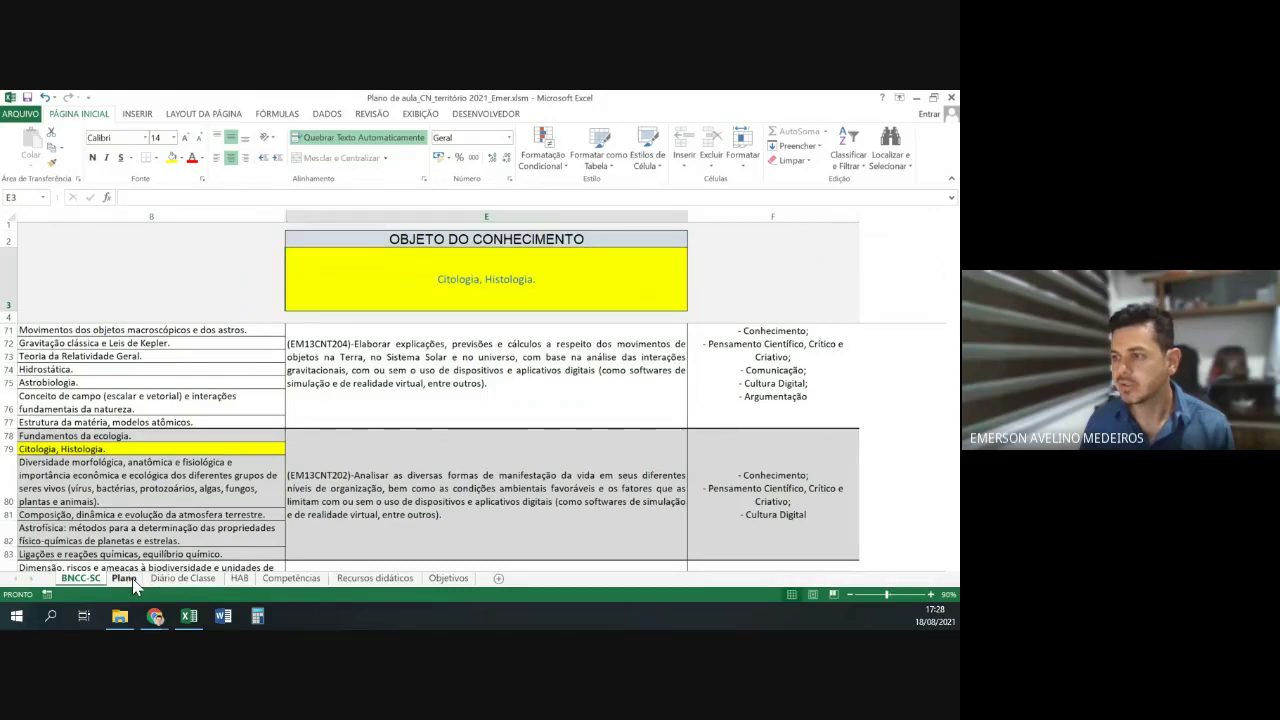
pyautogui.scroll(1, 416, 420)
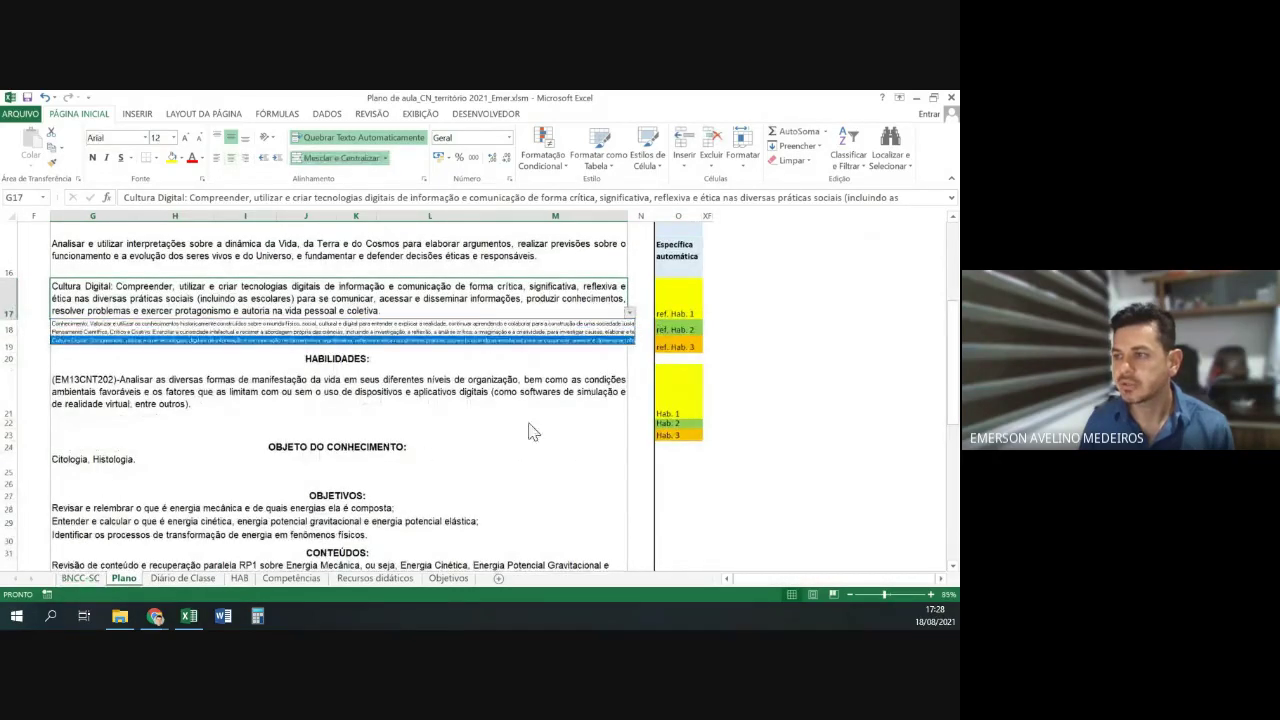
pyautogui.press('Escape')
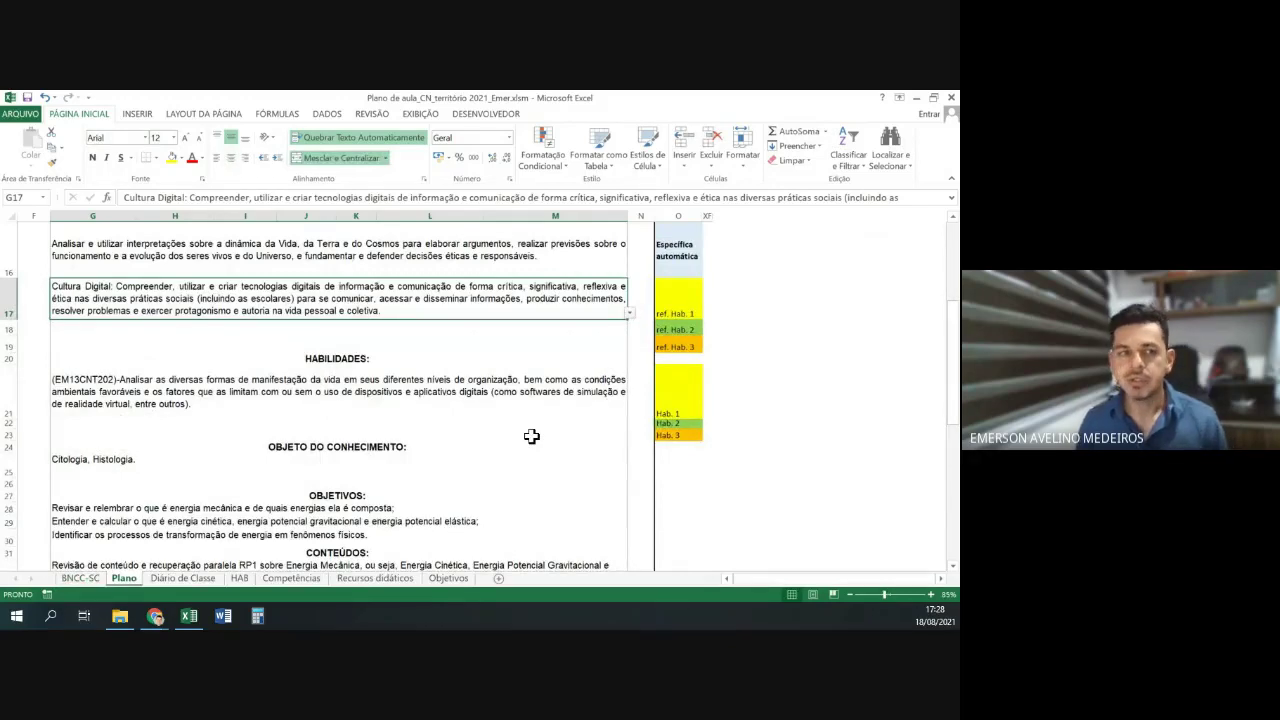
pyautogui.scroll(-1, 549, 460)
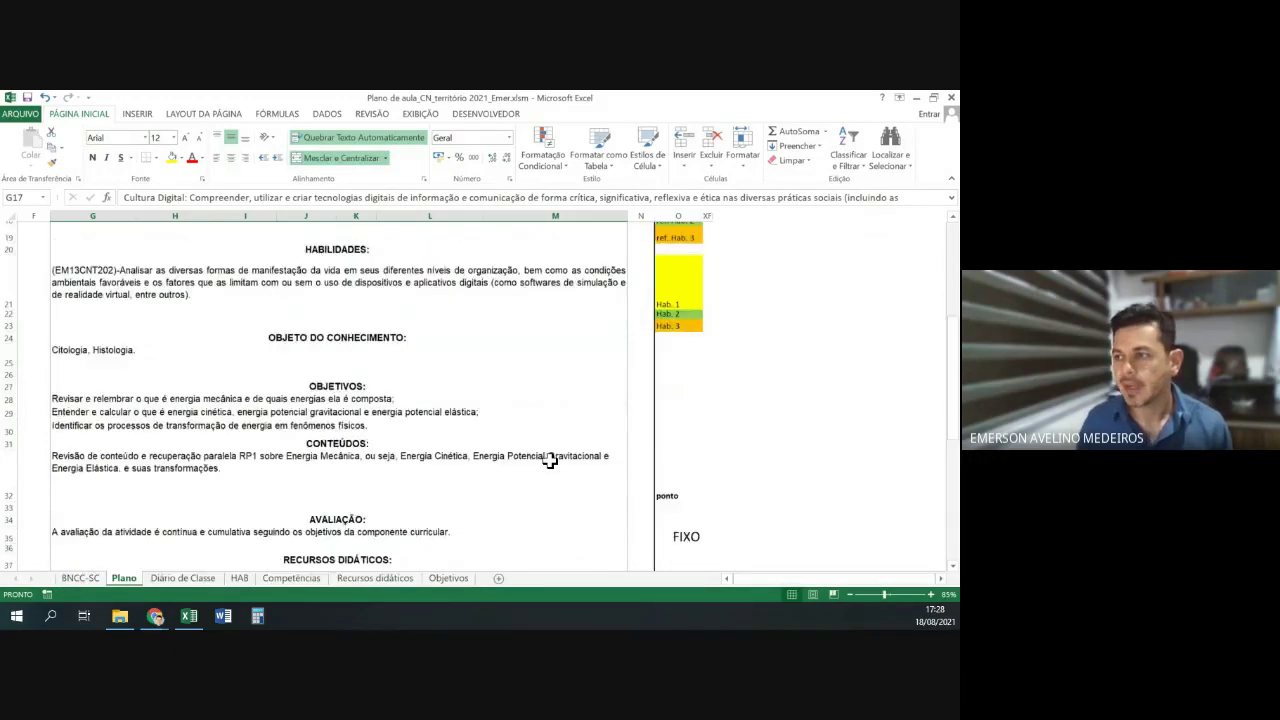
pyautogui.scroll(6, 549, 458)
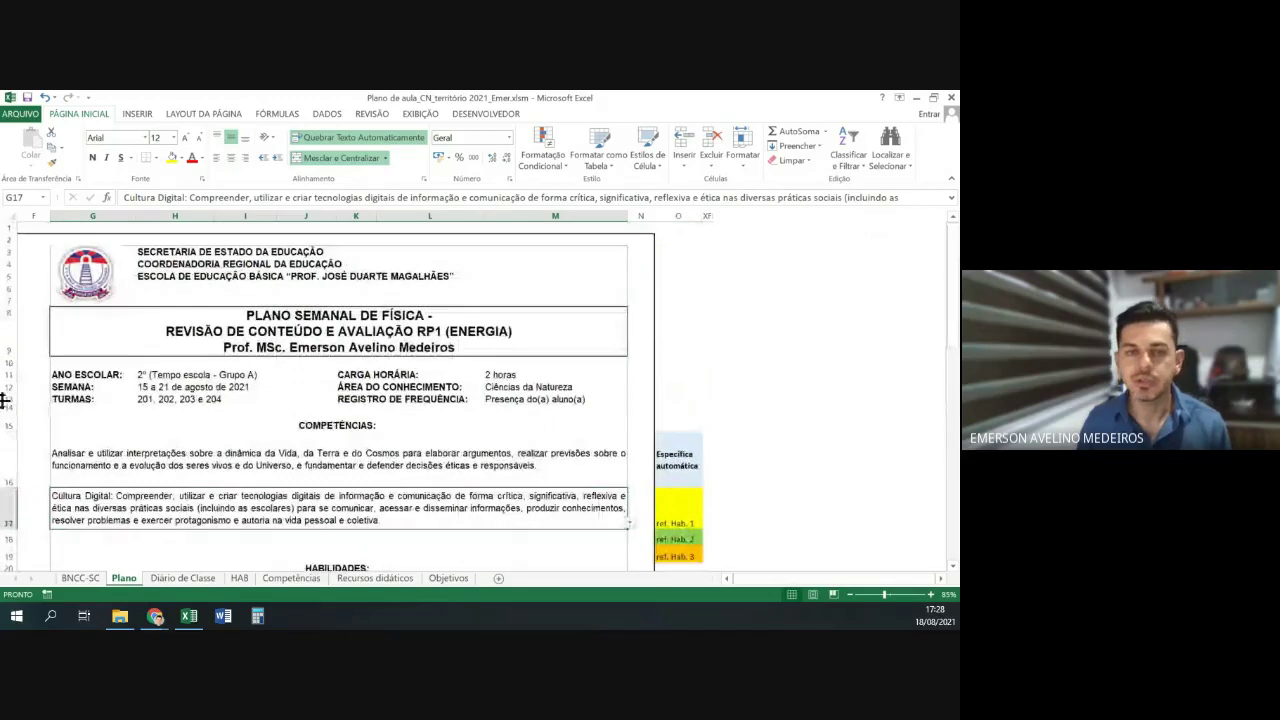